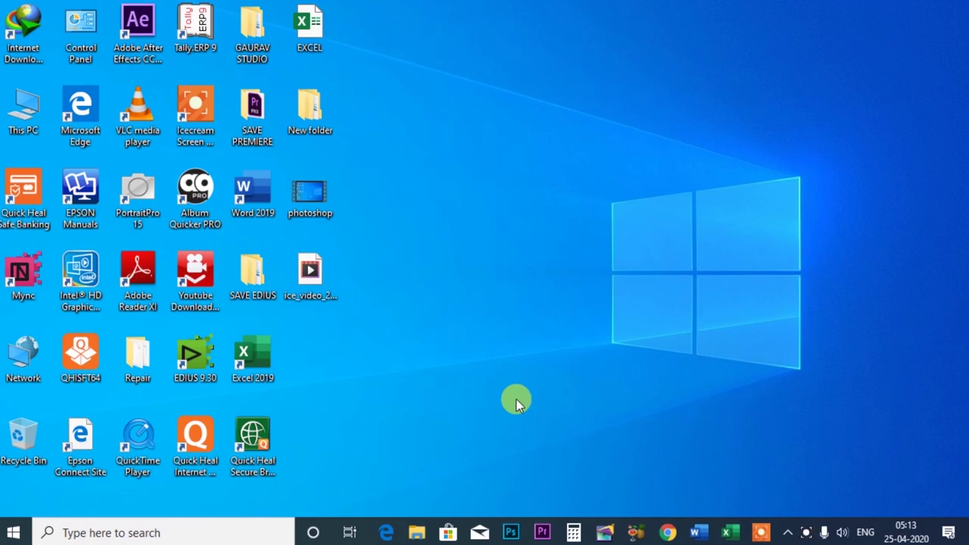
Start a blank Word document and choose to insert a picture from this device.
click(703, 534)
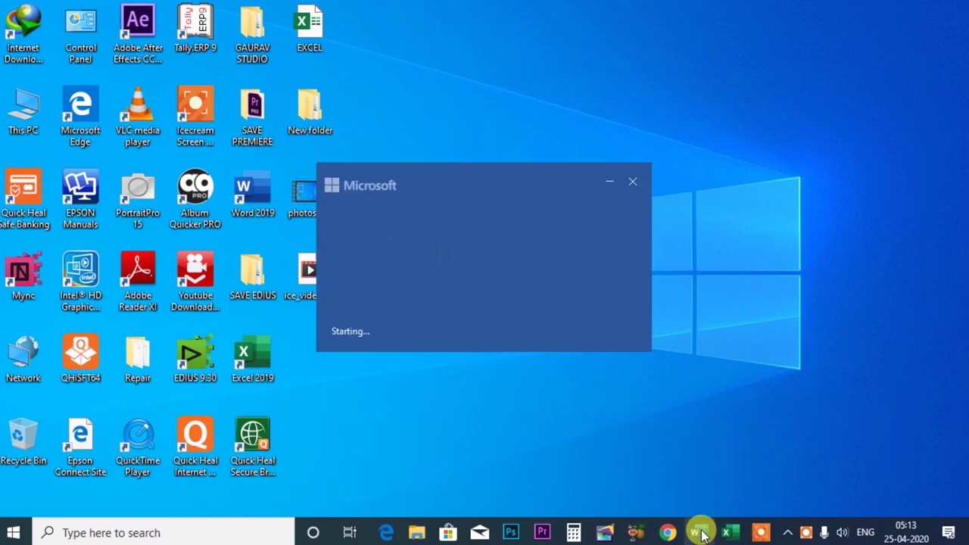
click(217, 160)
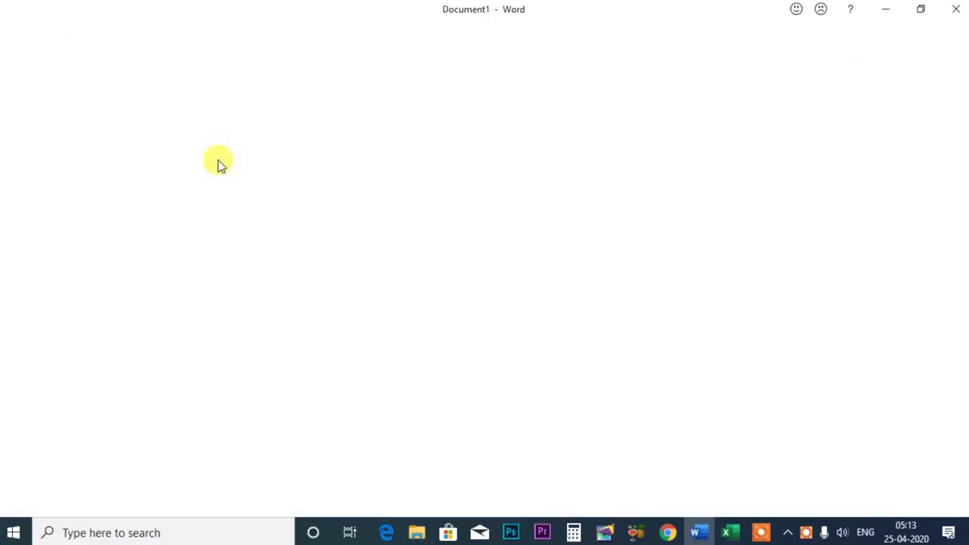
click(113, 38)
click(149, 76)
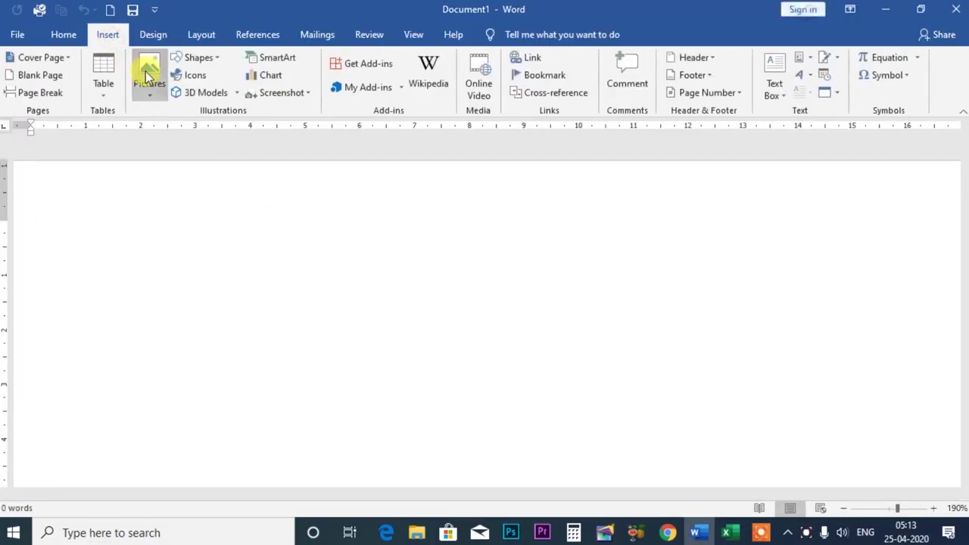
click(171, 129)
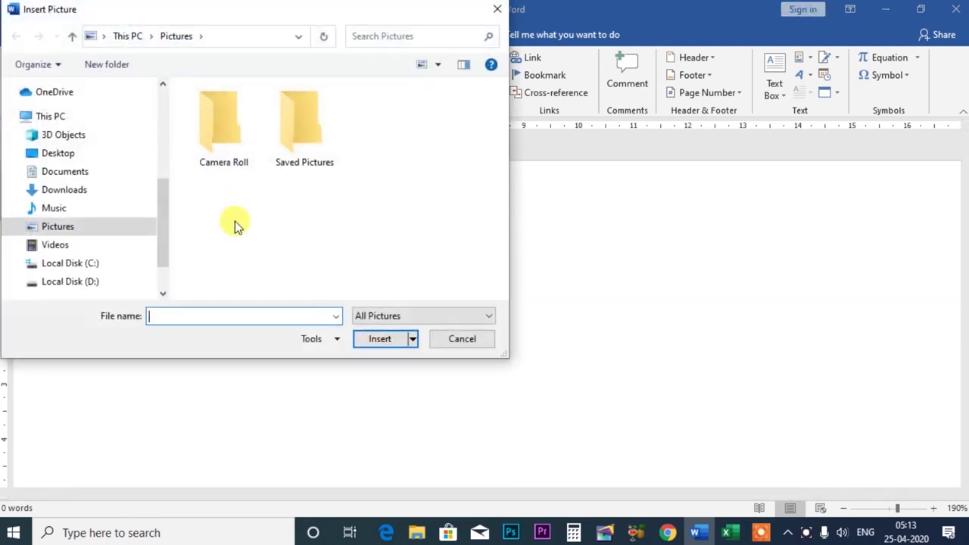
Browse to Desktop > GAURAV STUDIO > NO COPY RIDE and select the girl-with-camera photo.
click(75, 154)
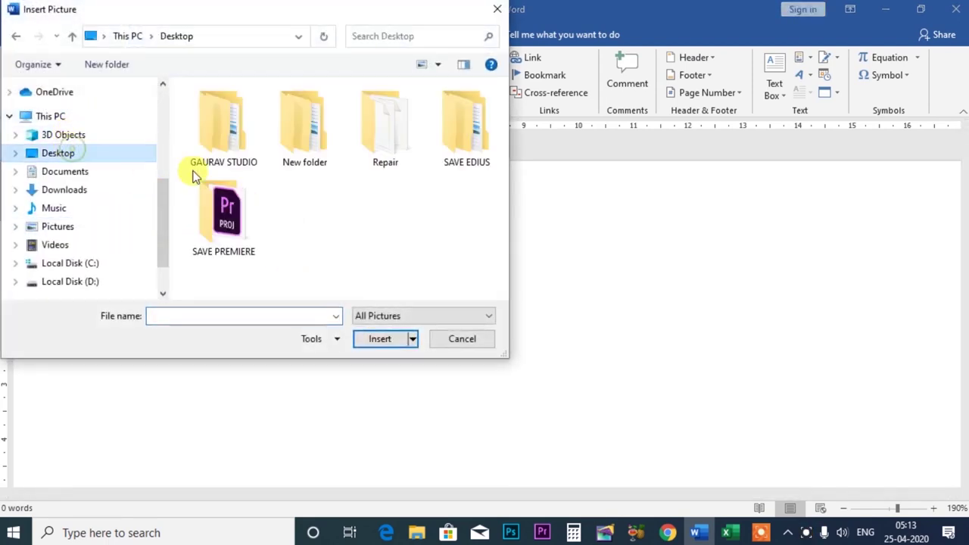
double_click(234, 145)
double_click(234, 252)
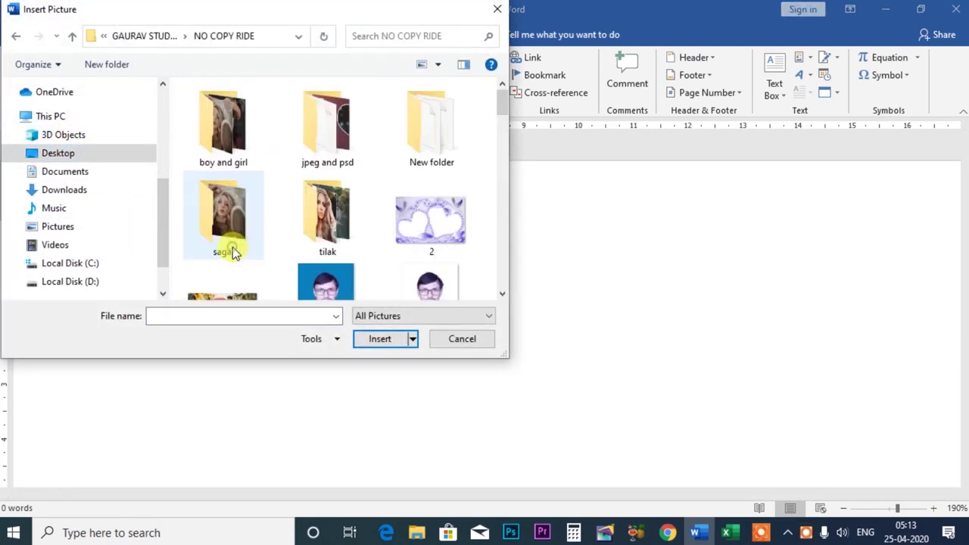
scroll(300, 247, down, 3)
scroll(300, 246, down, 1)
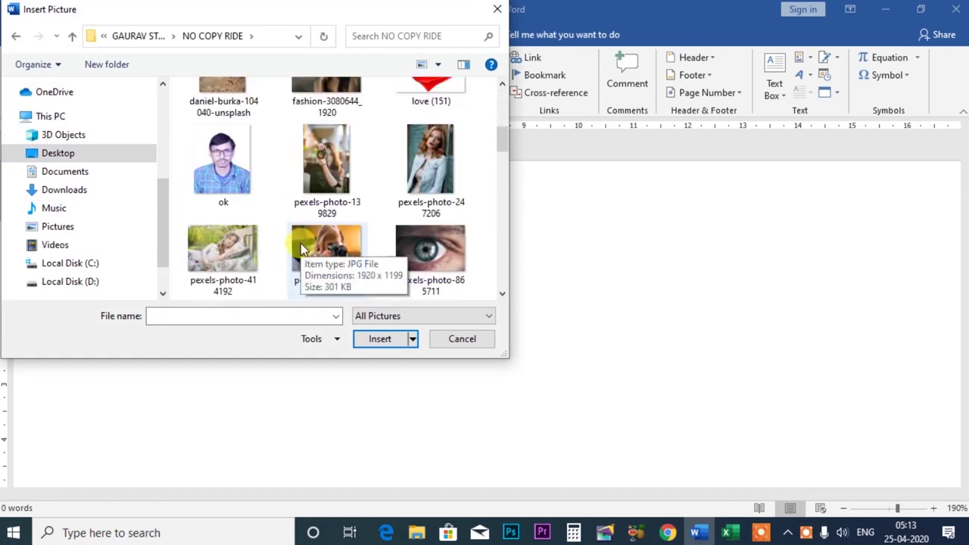
scroll(301, 246, up, 1)
scroll(301, 246, down, 2)
scroll(301, 247, down, 2)
scroll(301, 246, up, 1)
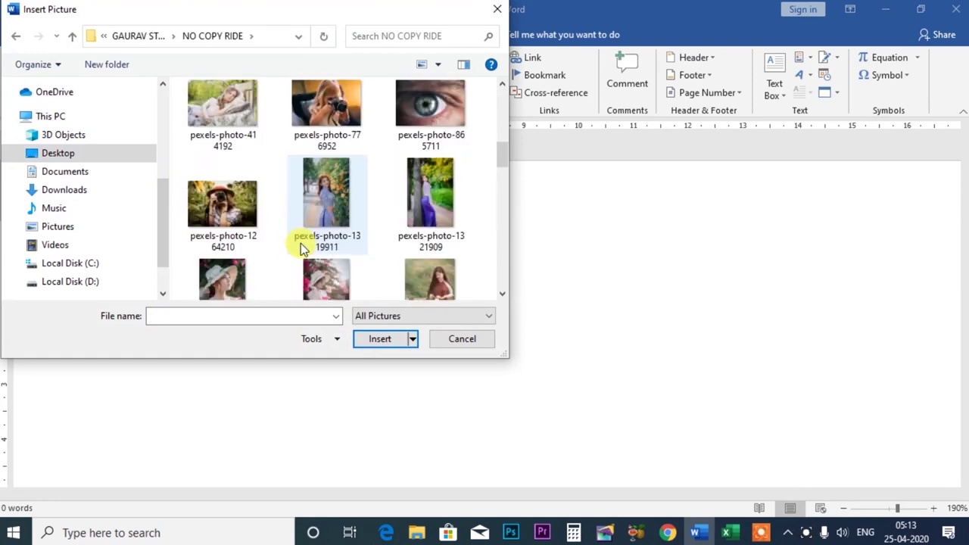
click(322, 144)
Insert the photo and shrink it in stages down to 2.14 × 3.21 cm.
click(388, 340)
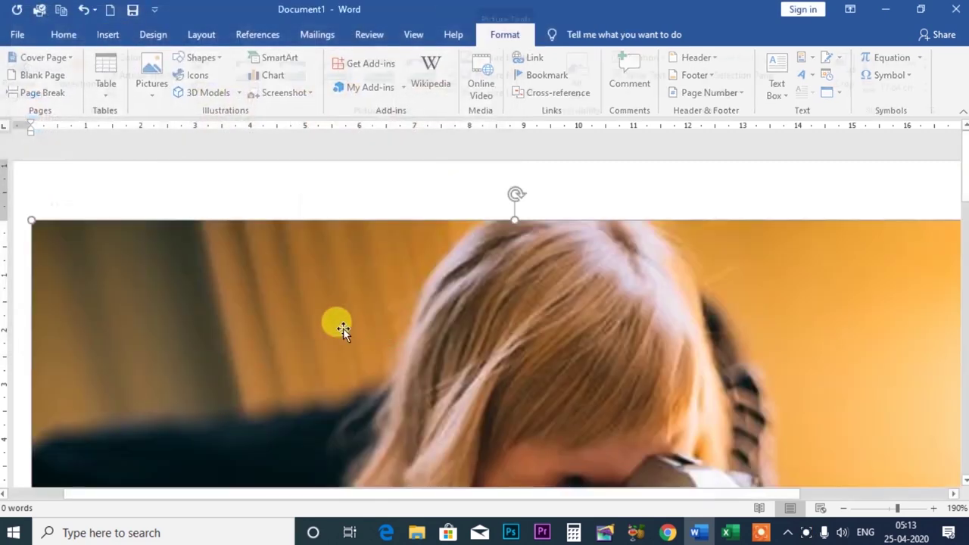
drag(34, 223, 500, 399)
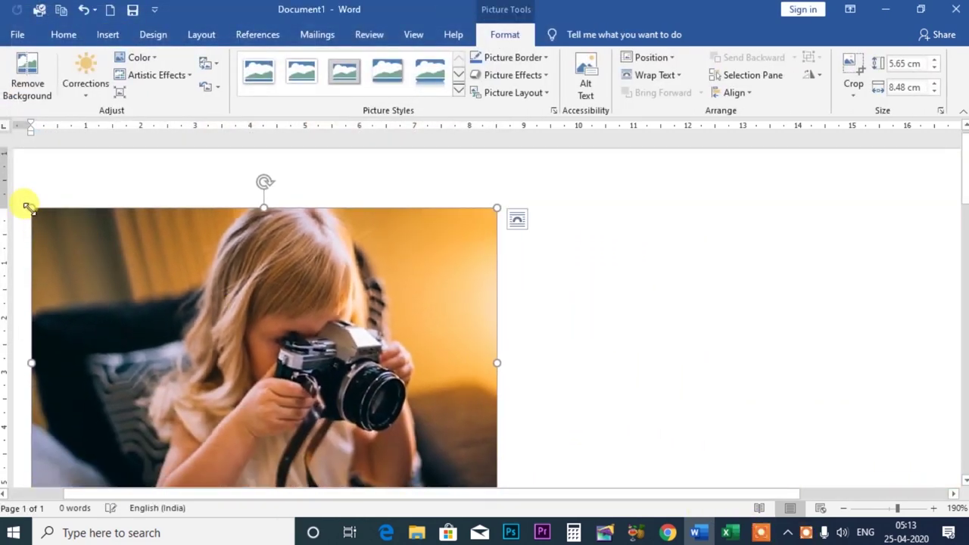
mouse_move(27, 206)
mouse_down()
mouse_move(205, 292)
mouse_move(250, 345)
mouse_up()
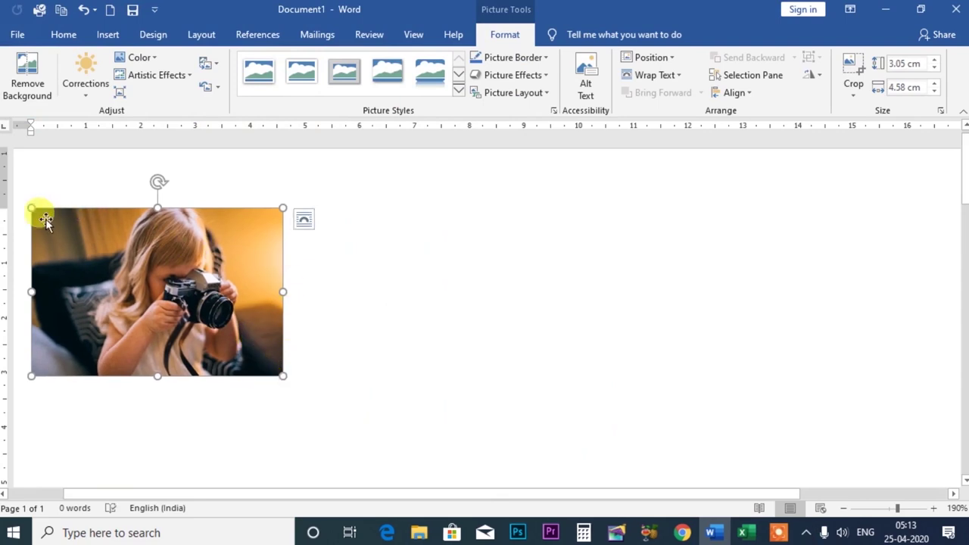
drag(27, 206, 104, 260)
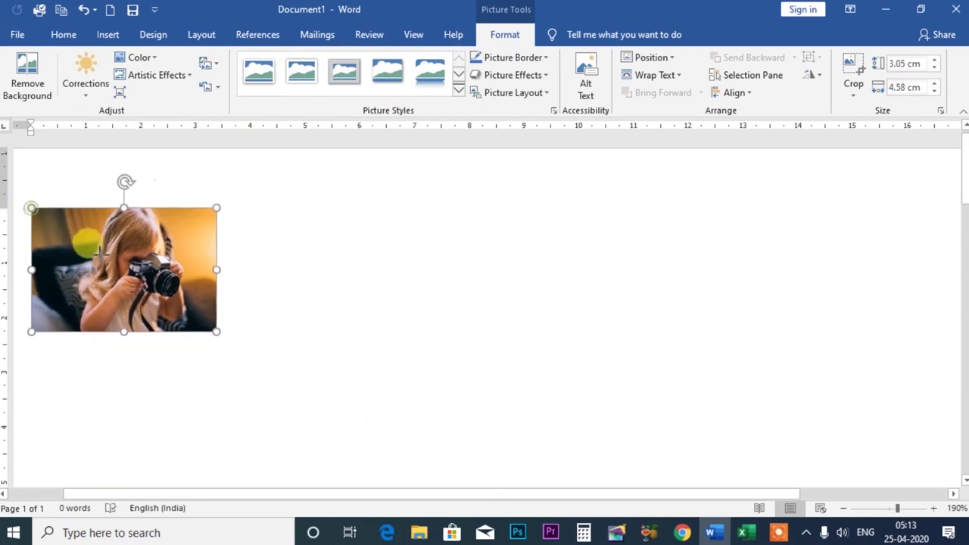
Give the photo Square text wrapping and move it to the right of the page.
click(652, 75)
click(657, 114)
mouse_move(146, 258)
mouse_down()
mouse_move(697, 269)
mouse_move(653, 292)
mouse_up()
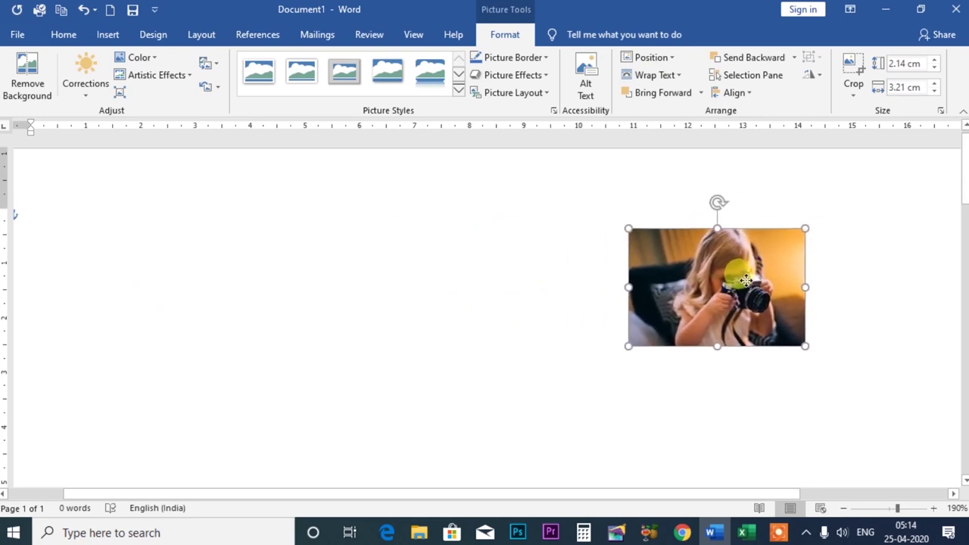
Apply the Continuous Picture List picture layout to the photo, bringing up its text pane.
click(541, 75)
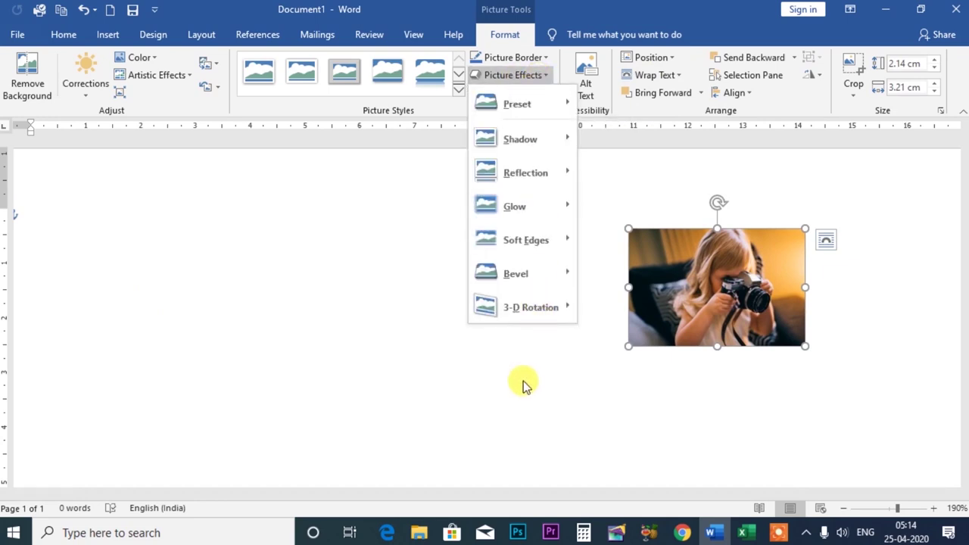
key(Escape)
click(540, 93)
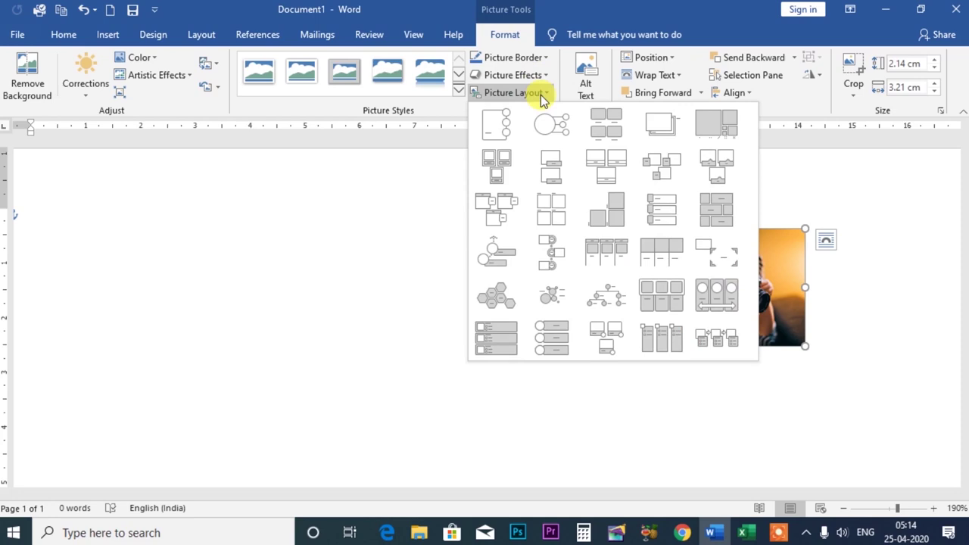
click(716, 295)
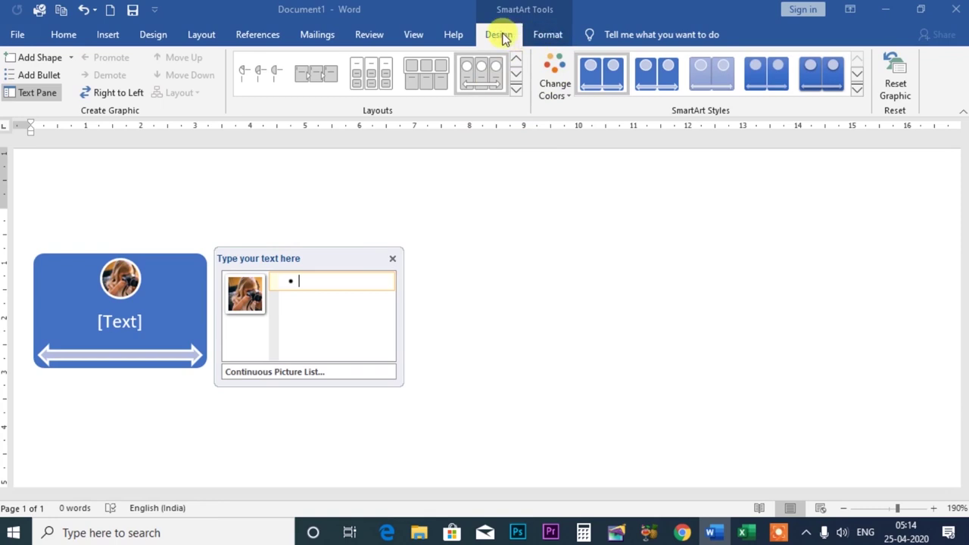
click(546, 35)
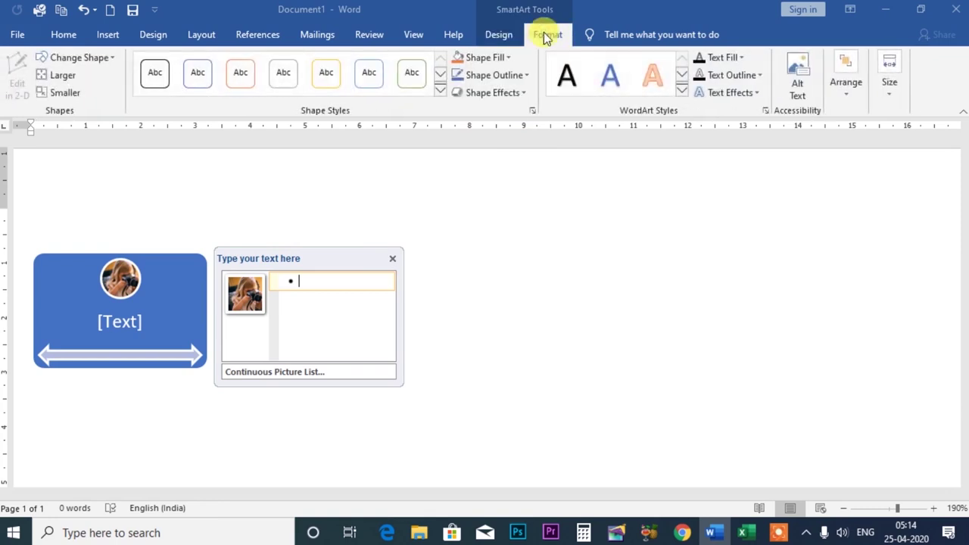
click(499, 35)
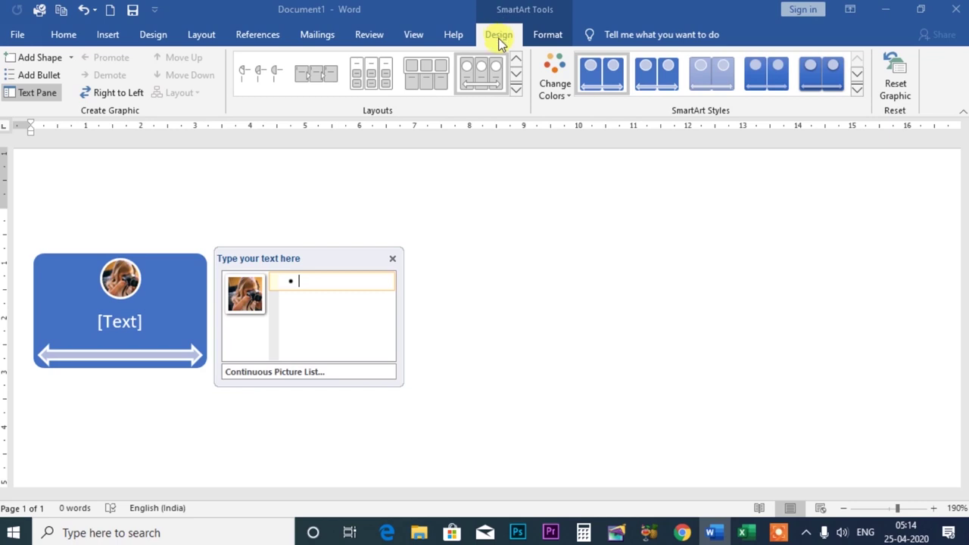
click(516, 89)
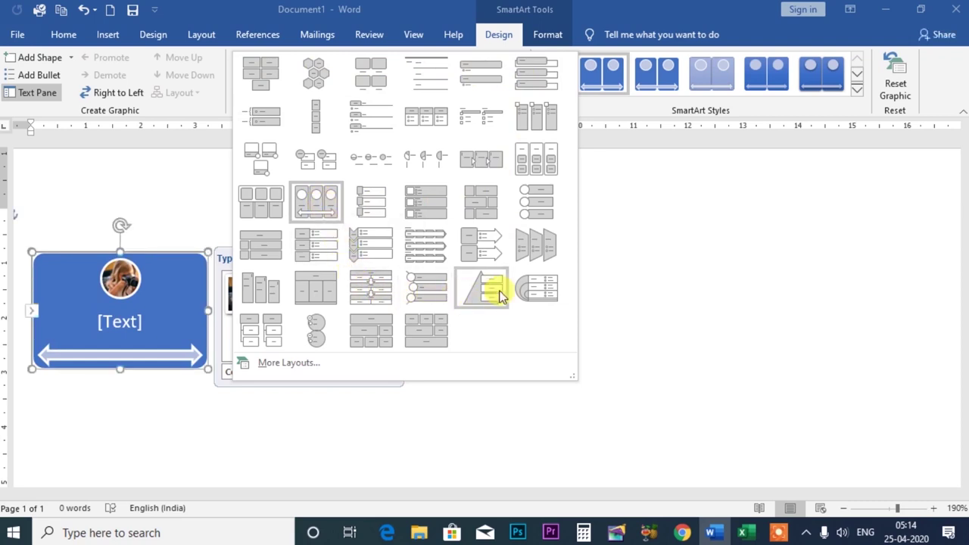
click(312, 200)
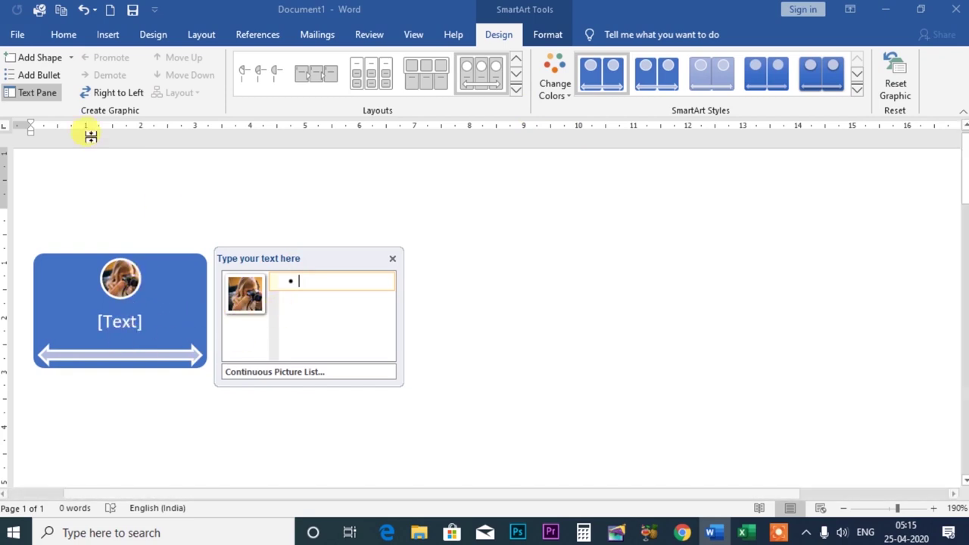
Add two more picture panels to the SmartArt and drag the text pane larger.
click(40, 57)
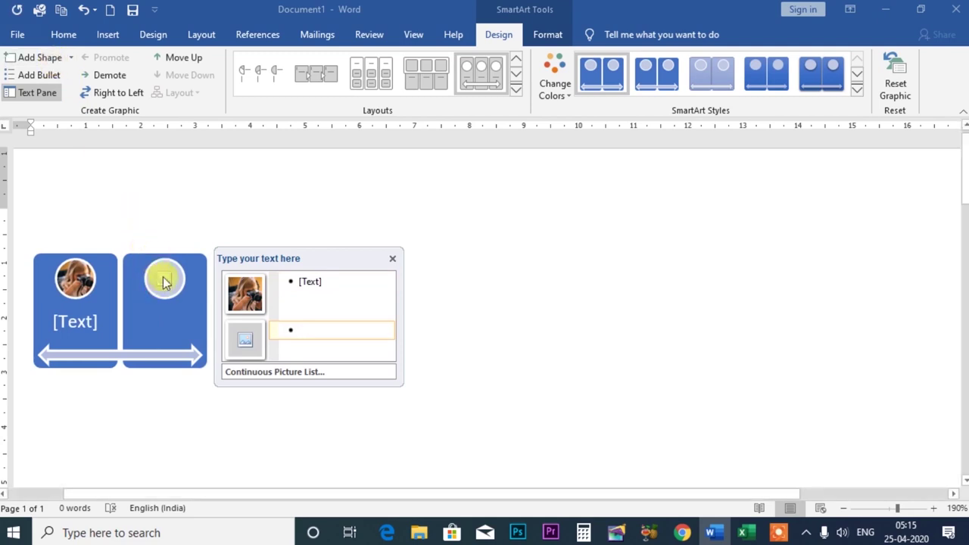
click(48, 61)
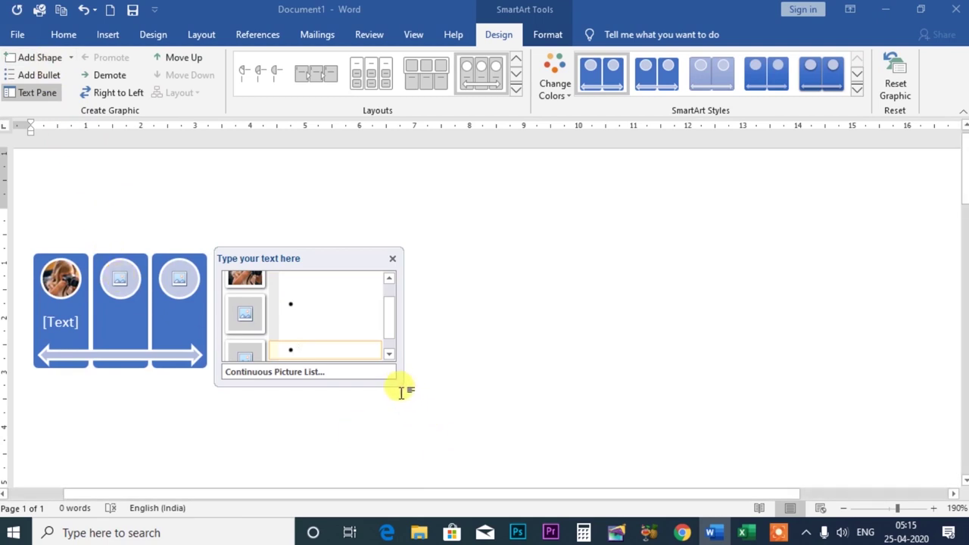
drag(394, 384, 467, 410)
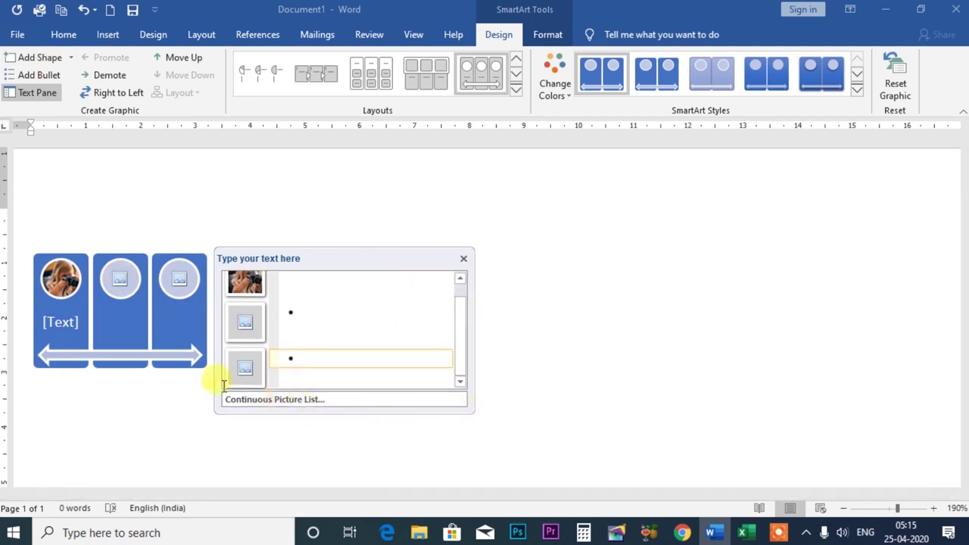
click(173, 331)
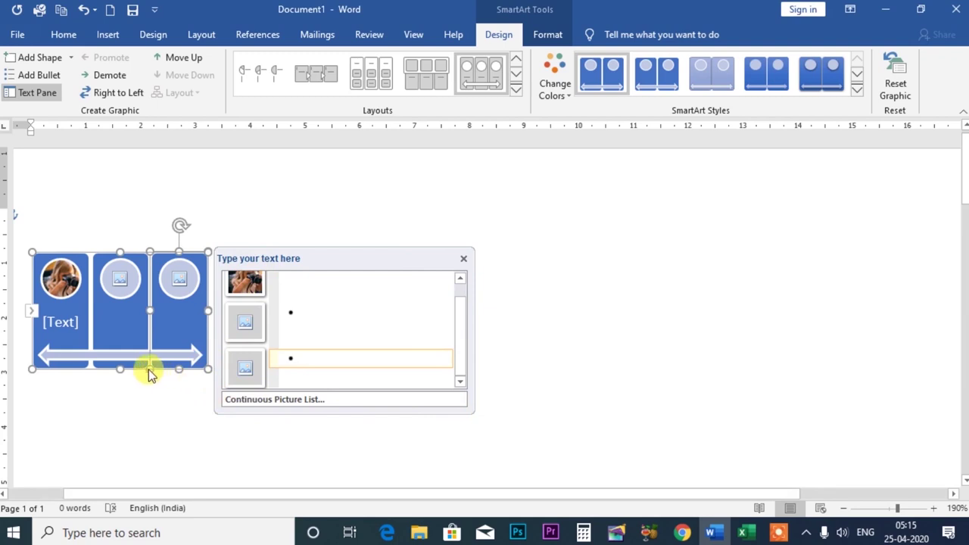
click(274, 193)
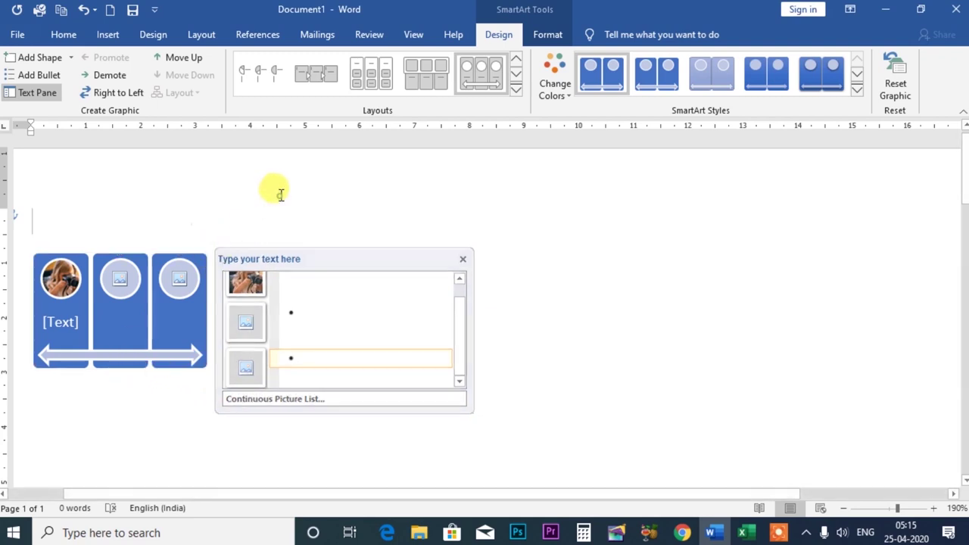
Zoom to 500% and place the SmartArt text pane beside the graphic.
click(924, 511)
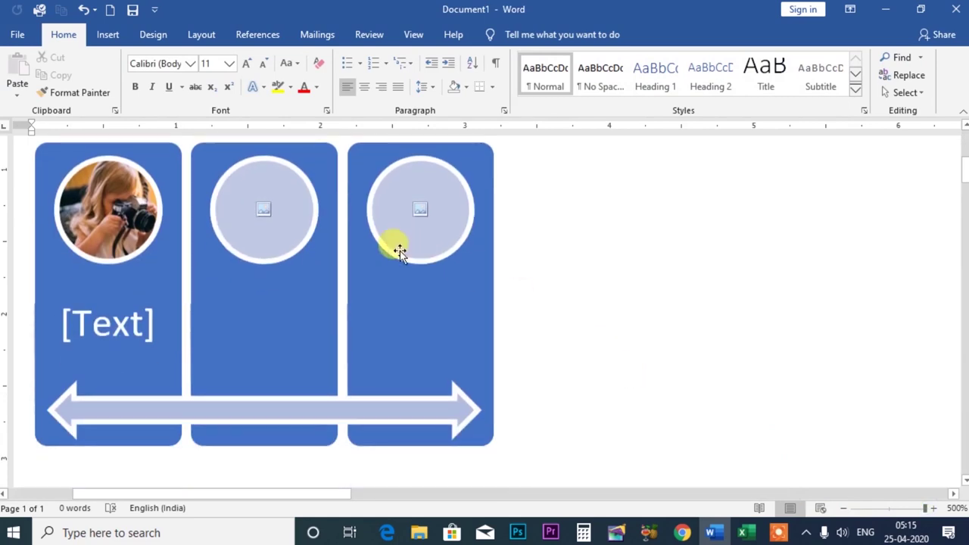
click(295, 238)
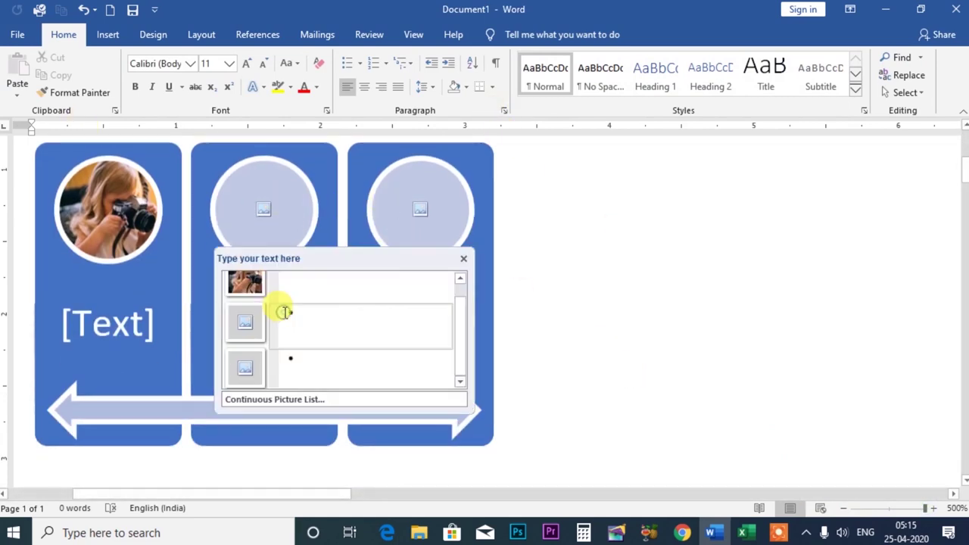
mouse_move(328, 265)
mouse_down()
mouse_move(589, 210)
mouse_move(621, 175)
mouse_up()
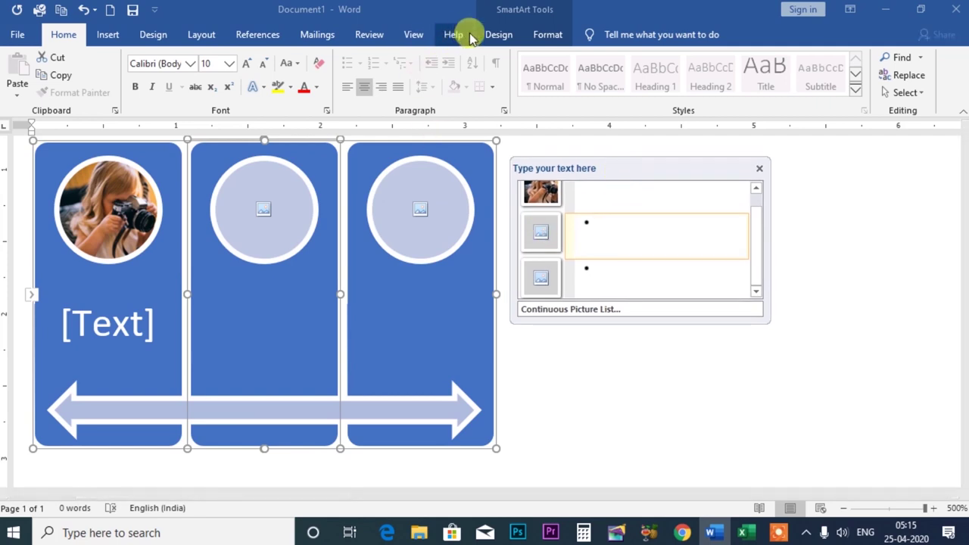
Add shapes after the current one repeatedly until the SmartArt has nine columns.
click(502, 34)
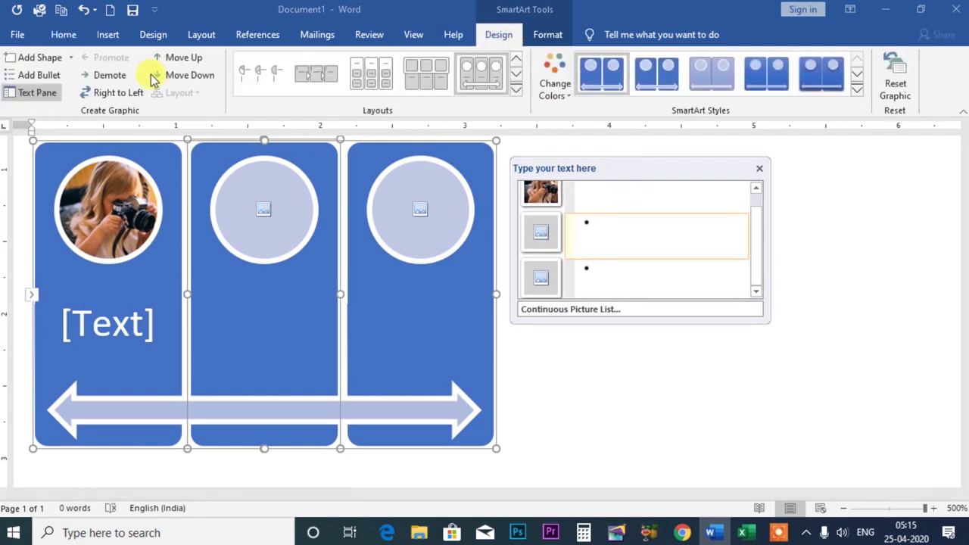
click(70, 58)
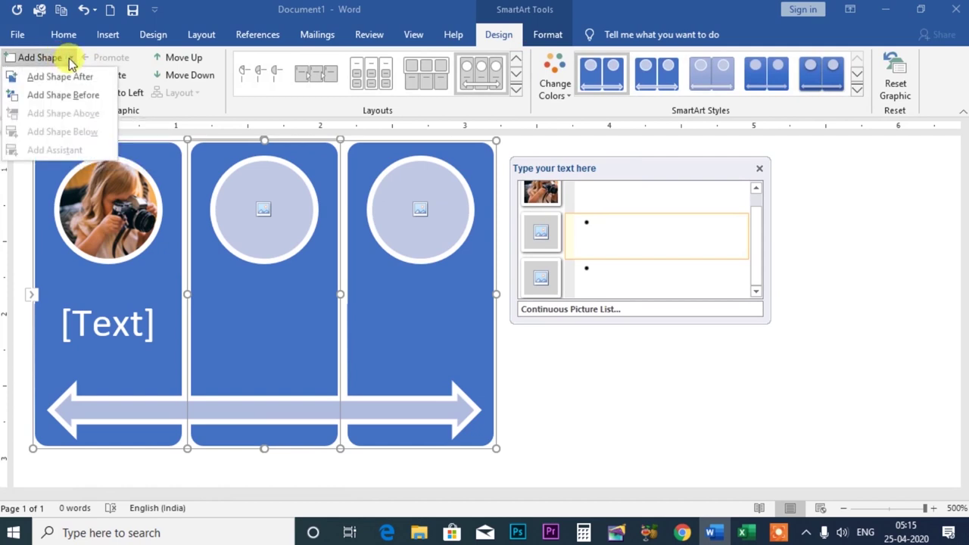
click(60, 96)
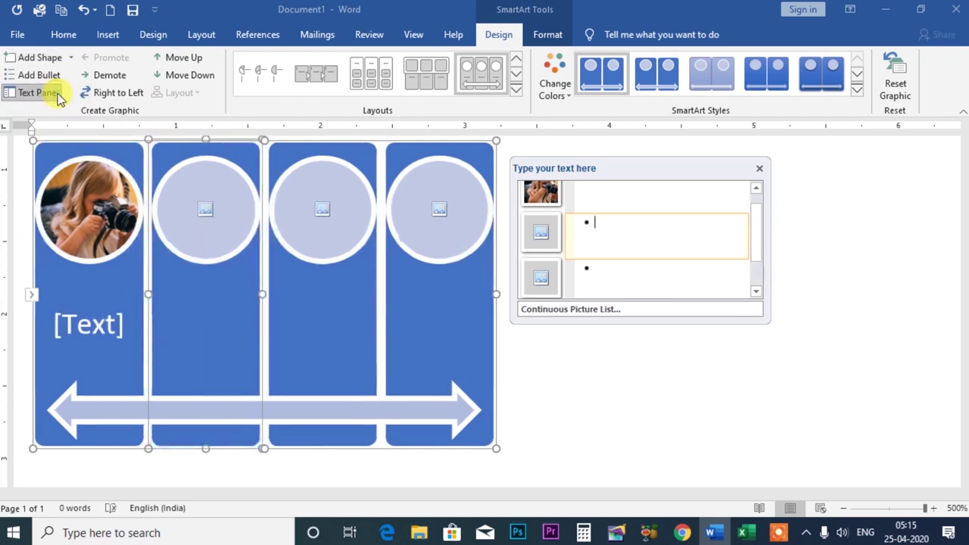
click(66, 59)
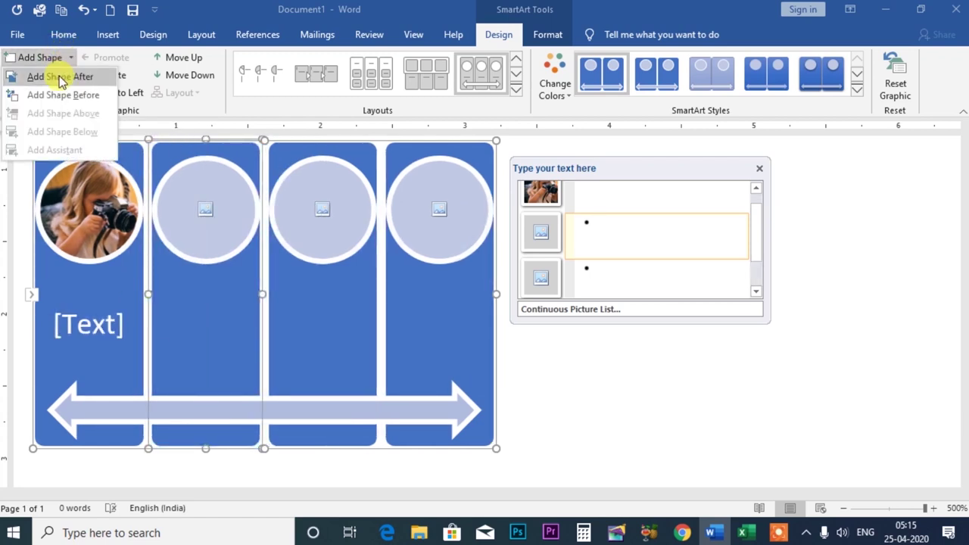
click(61, 77)
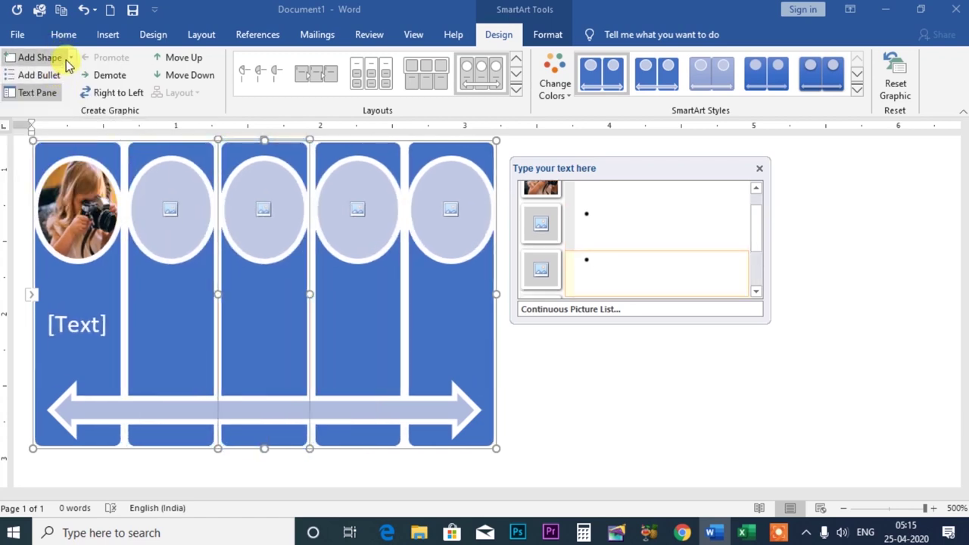
click(65, 61)
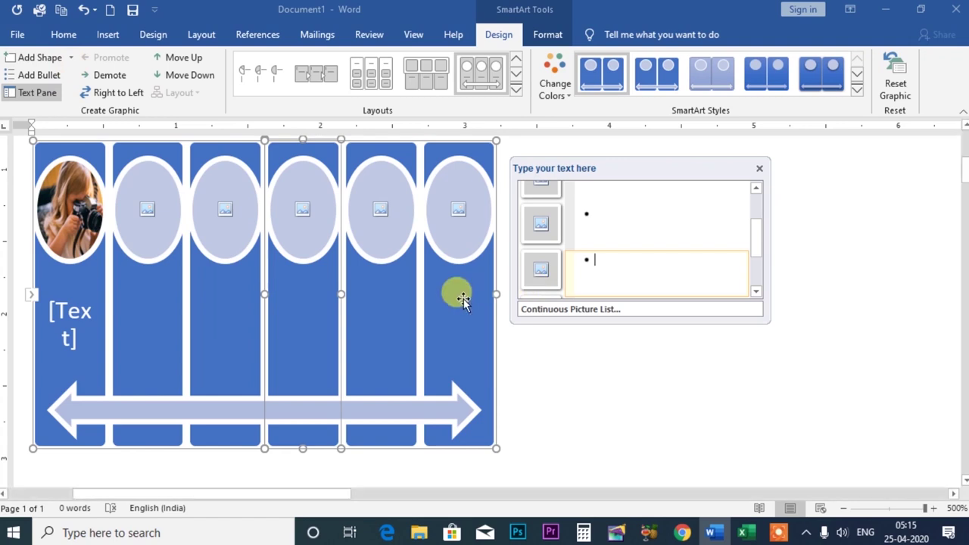
click(42, 58)
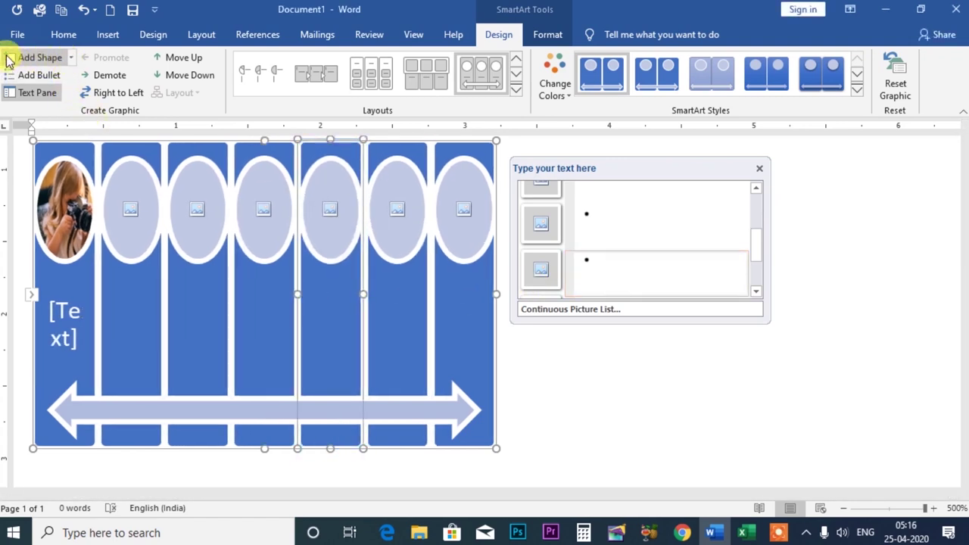
click(72, 58)
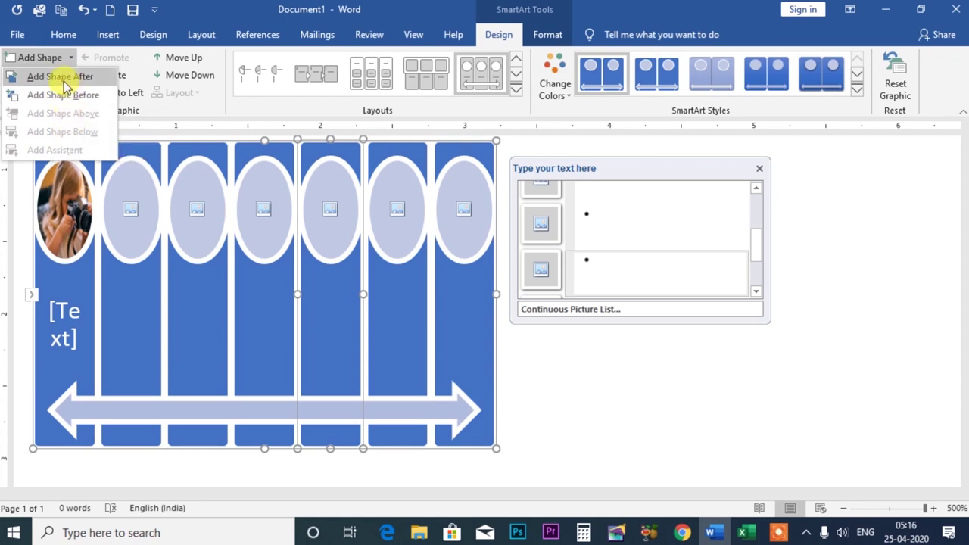
click(61, 79)
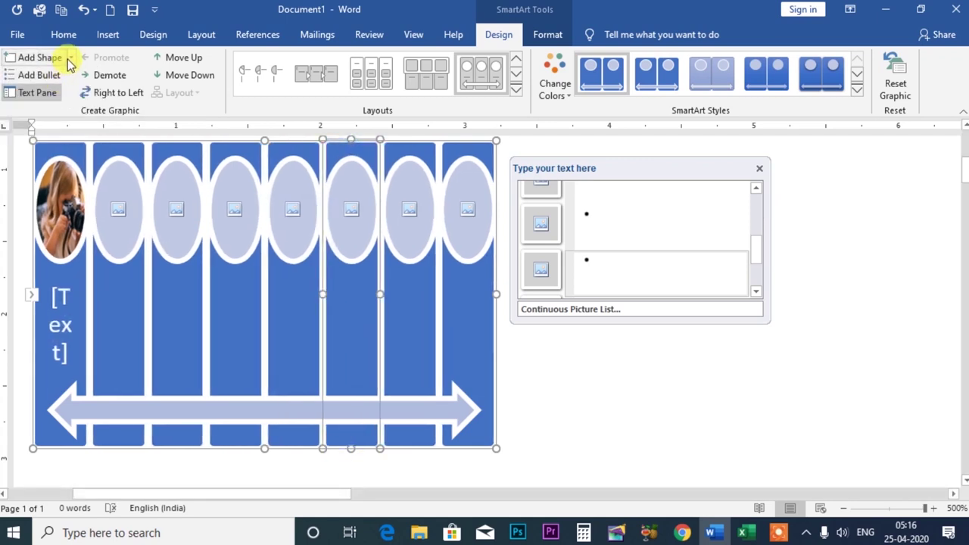
click(66, 57)
click(69, 96)
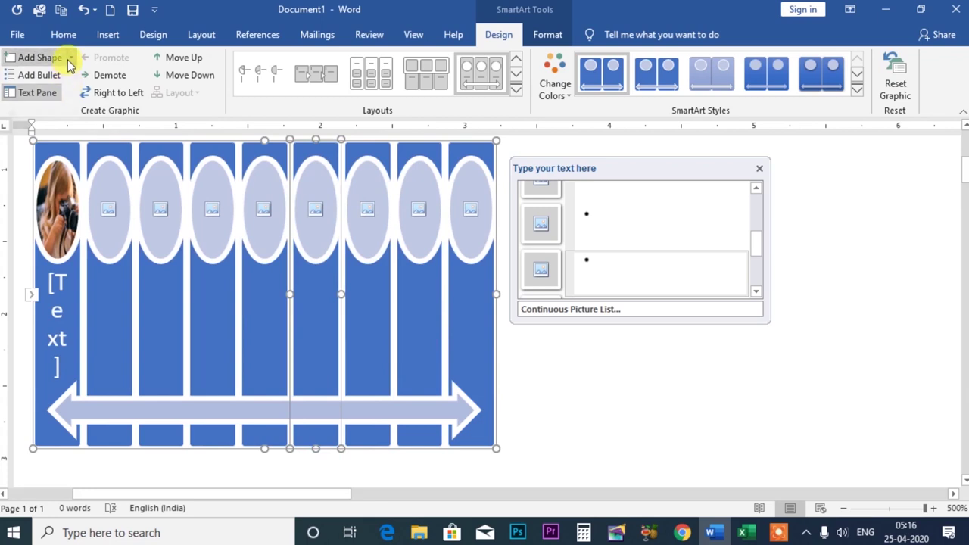
click(67, 59)
click(569, 395)
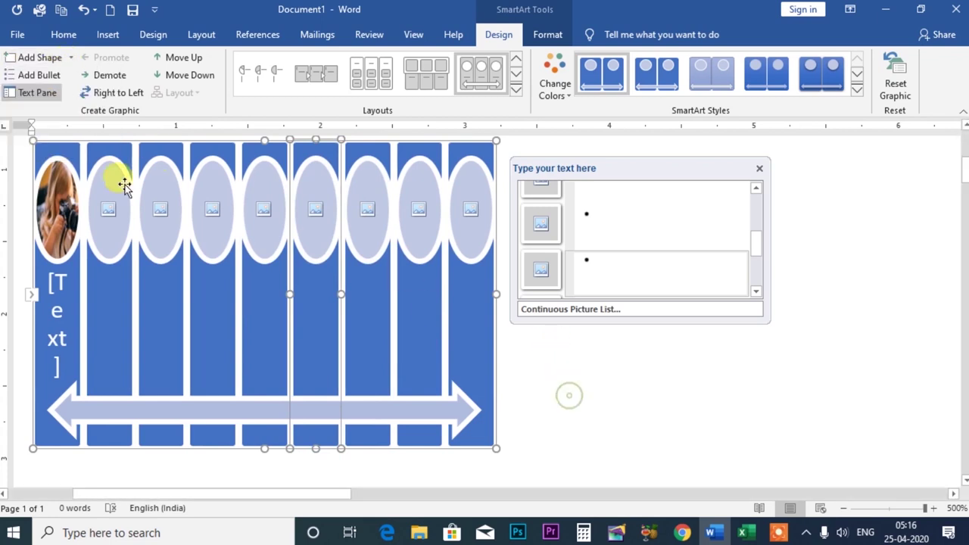
Delete the surplus columns from the end, leaving four picture columns.
click(474, 215)
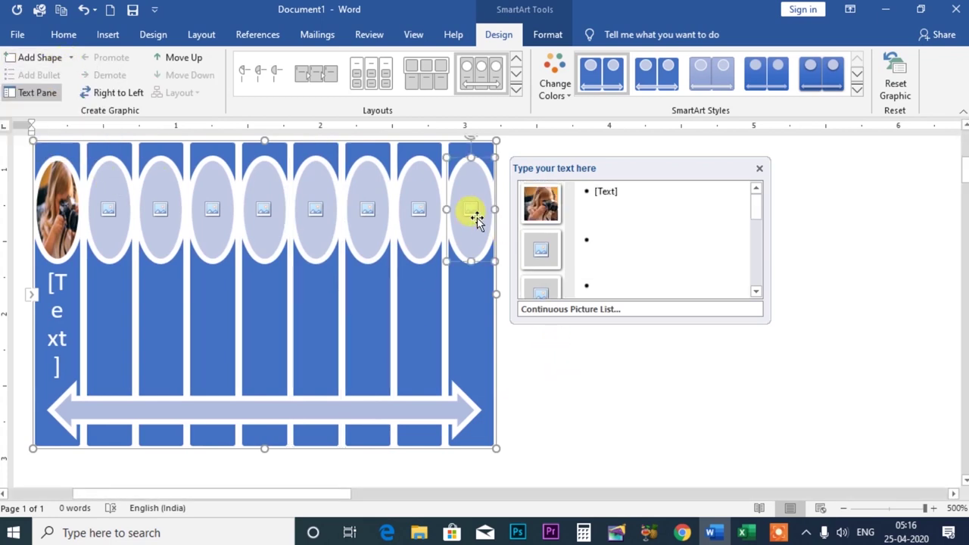
click(482, 338)
key(Delete)
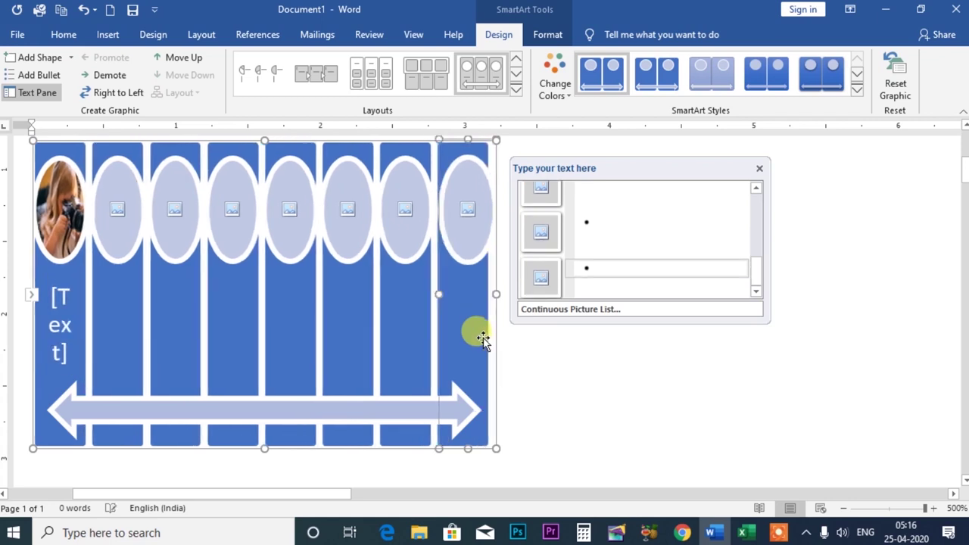
key(Delete)
key(Delete)
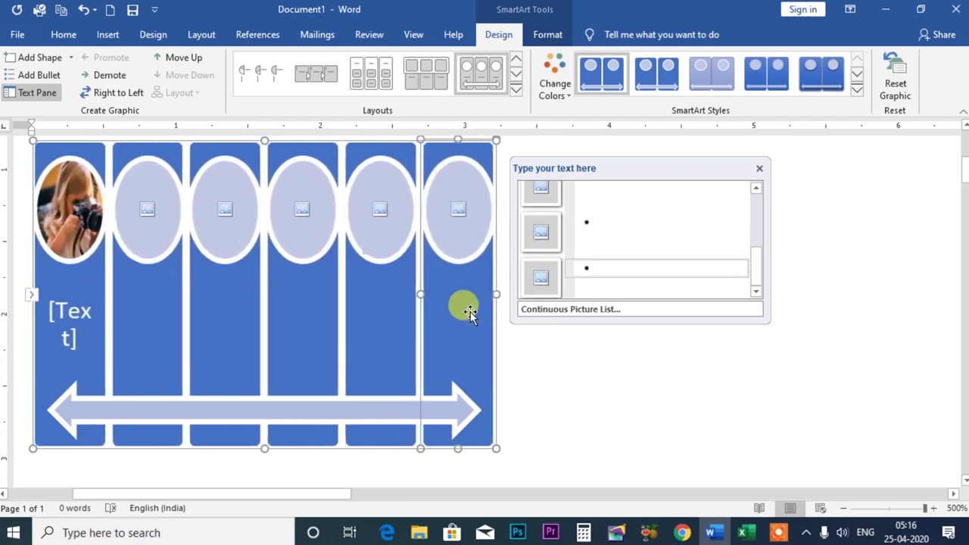
key(Delete)
key(Delete)
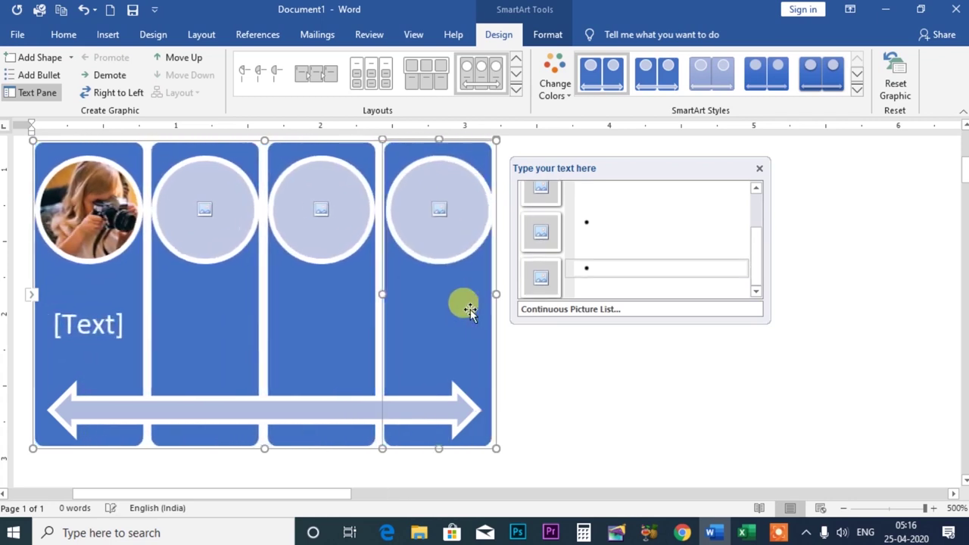
key(Delete)
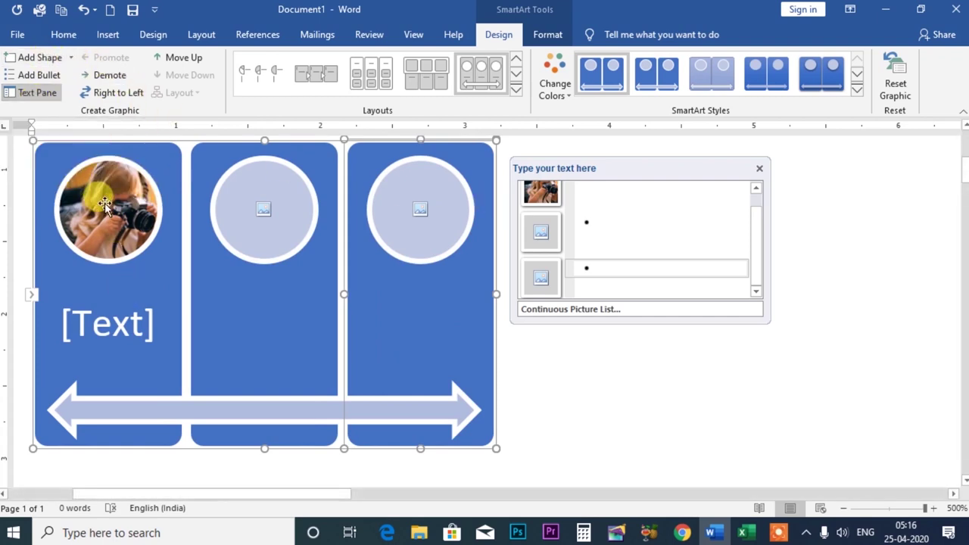
Fill the second circle with a camera photo inserted from file.
click(264, 211)
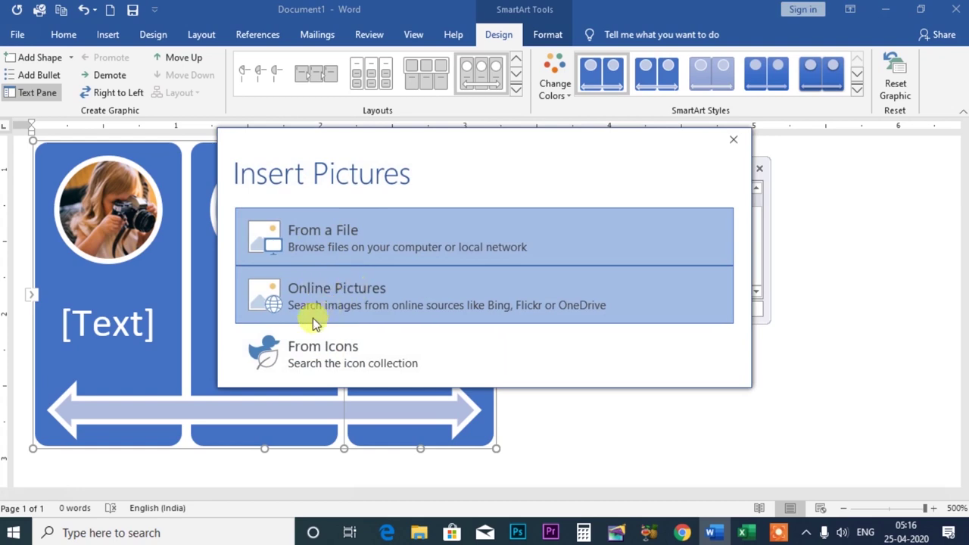
click(306, 235)
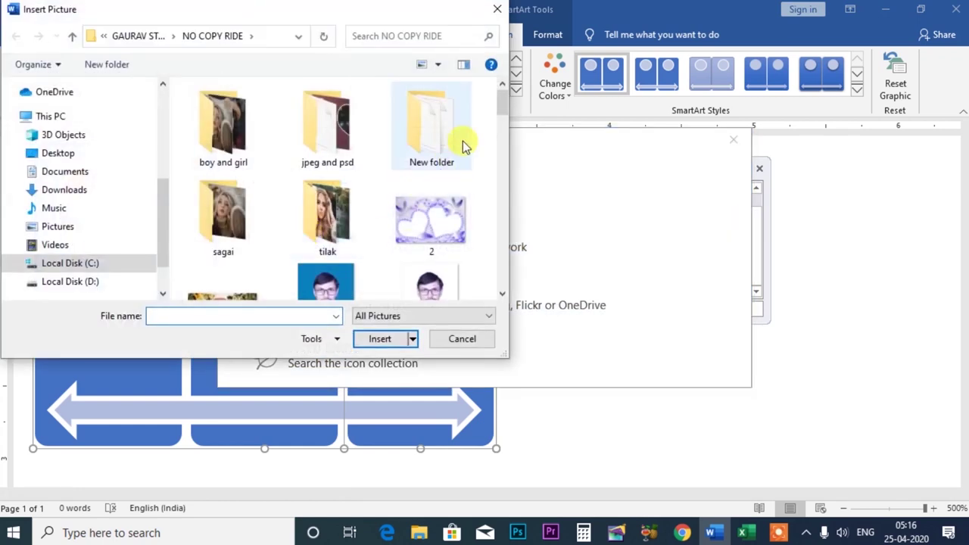
drag(502, 98, 502, 158)
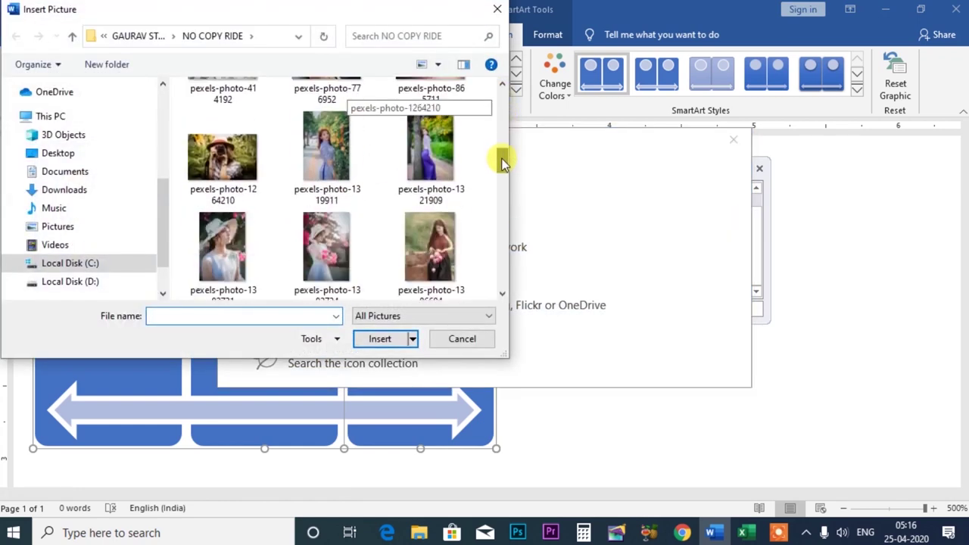
click(227, 159)
click(378, 338)
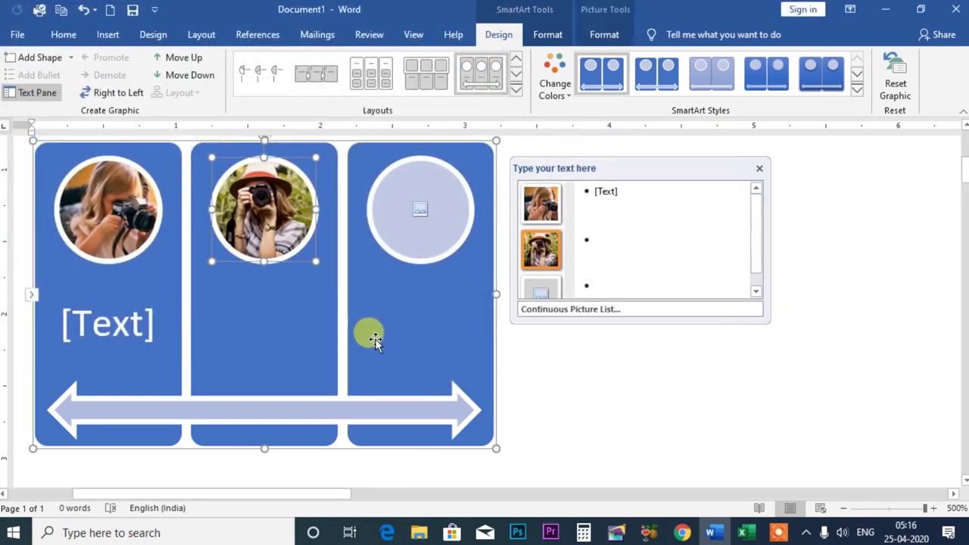
Fill the third circle with another camera photo from file.
click(418, 214)
click(417, 212)
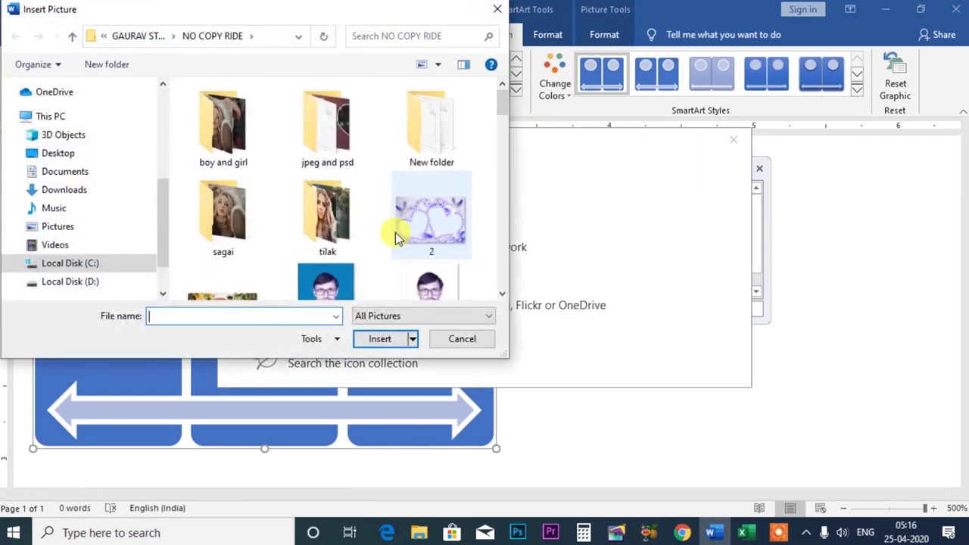
drag(502, 98, 494, 218)
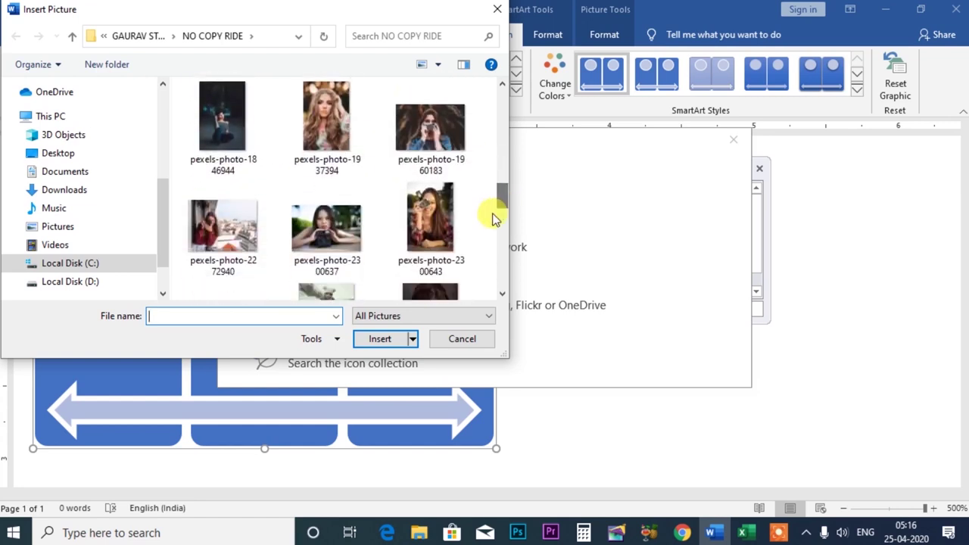
click(340, 230)
click(380, 339)
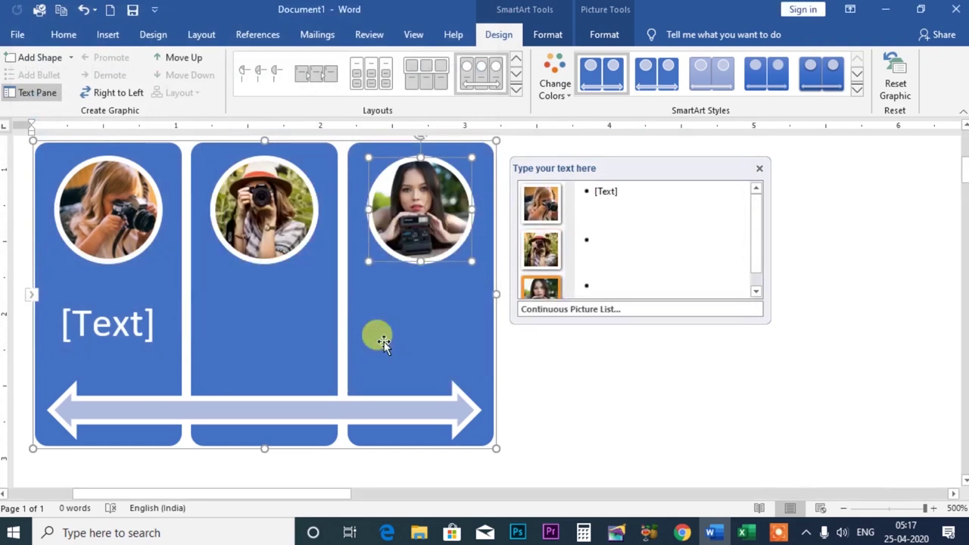
click(619, 190)
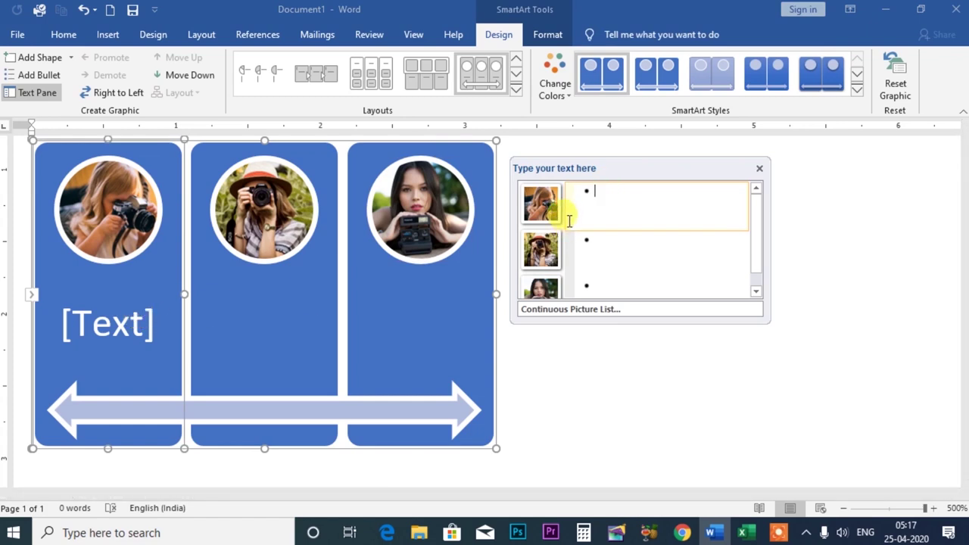
Caption the first column 'gaurav' and the second column 'computer'.
text(gaura)
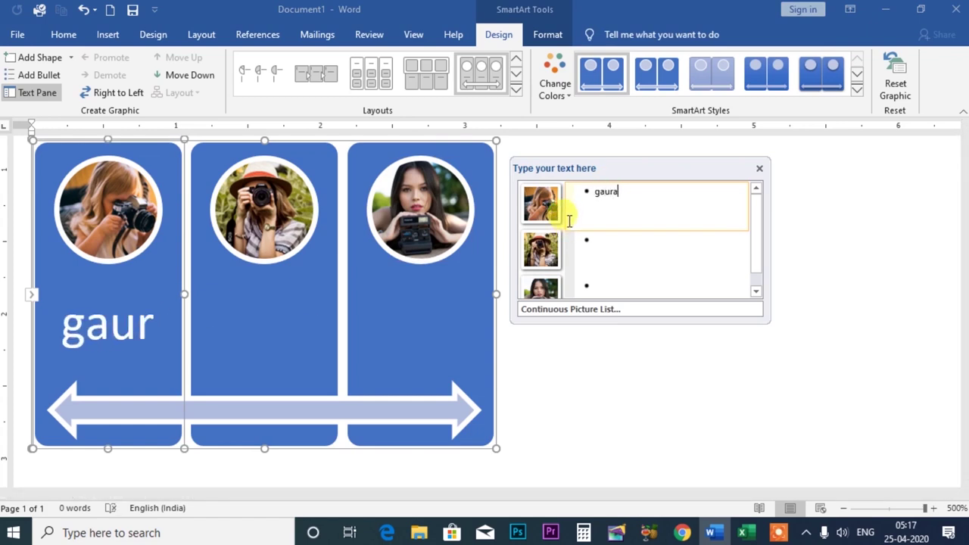
text(v)
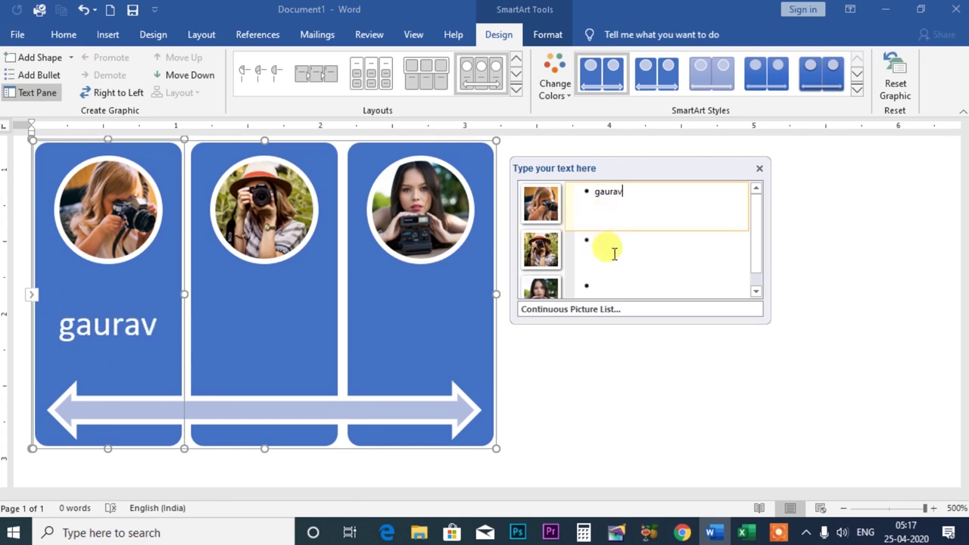
click(607, 257)
text(com)
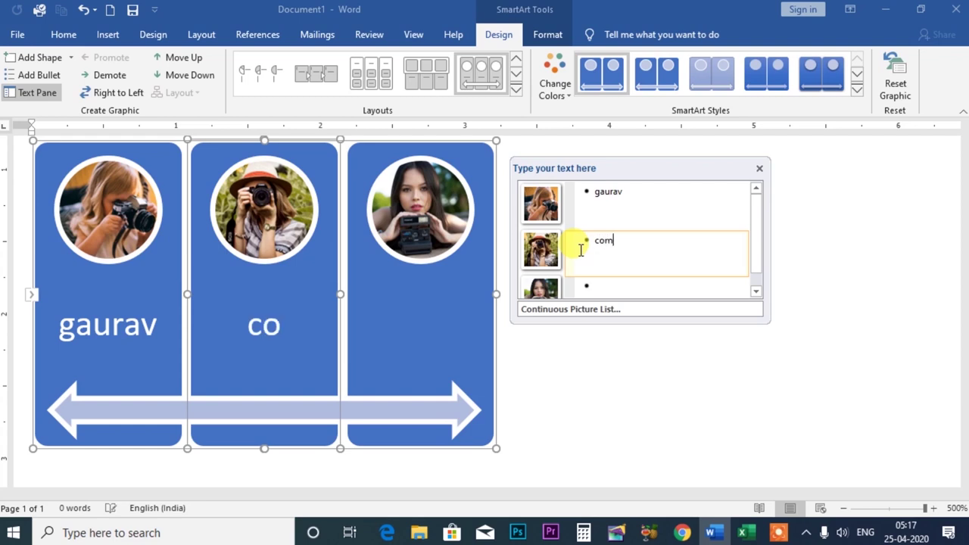
text(put)
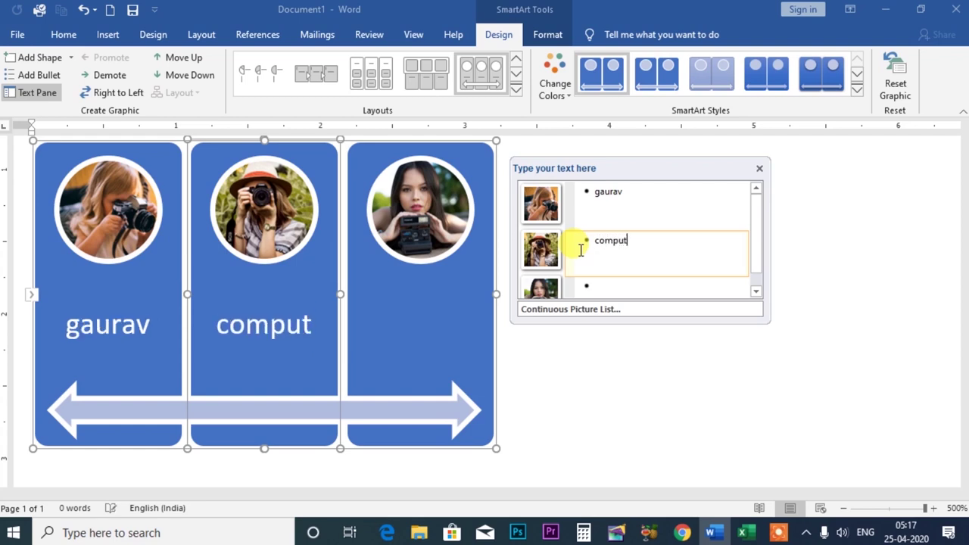
text(er)
click(597, 285)
text(gyan)
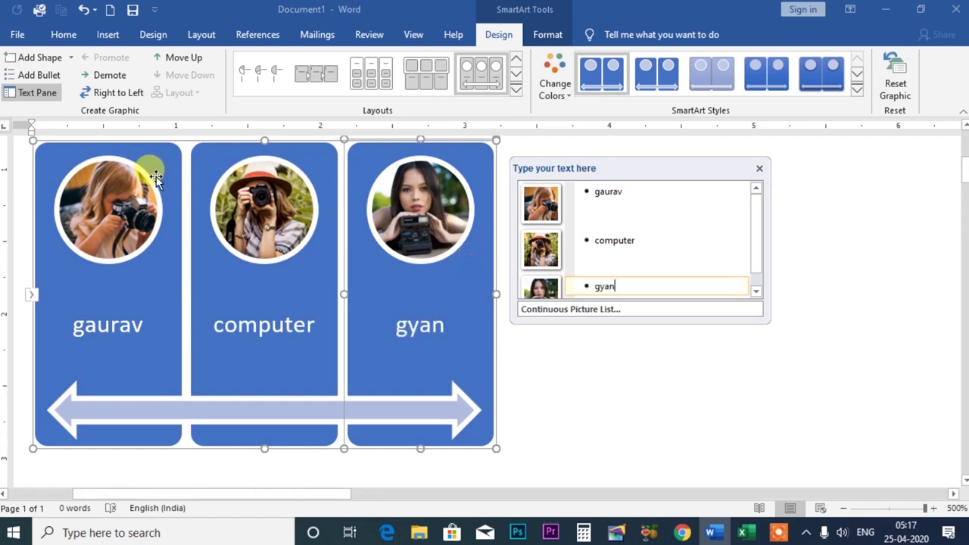
Add a 'kumari' sub-bullet beneath the third column's caption.
click(44, 79)
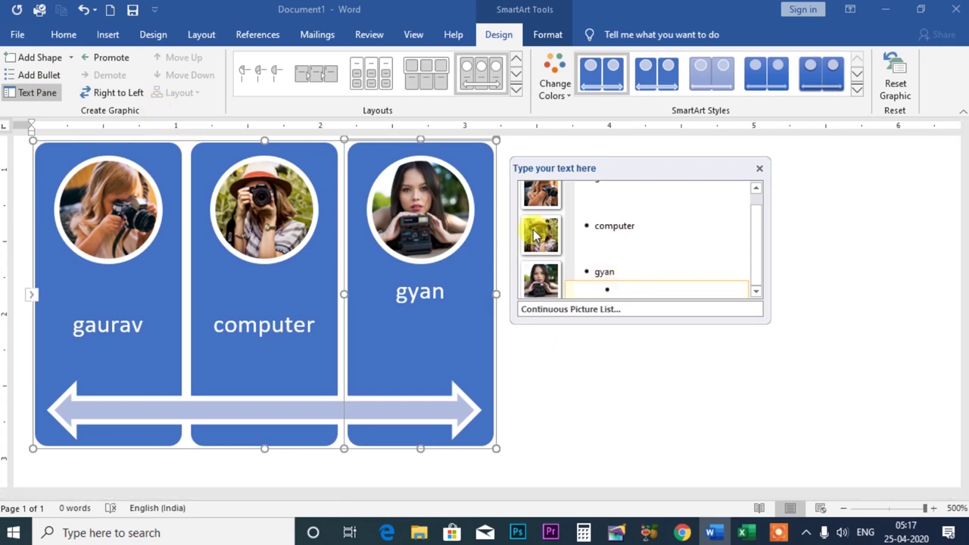
text(kumar)
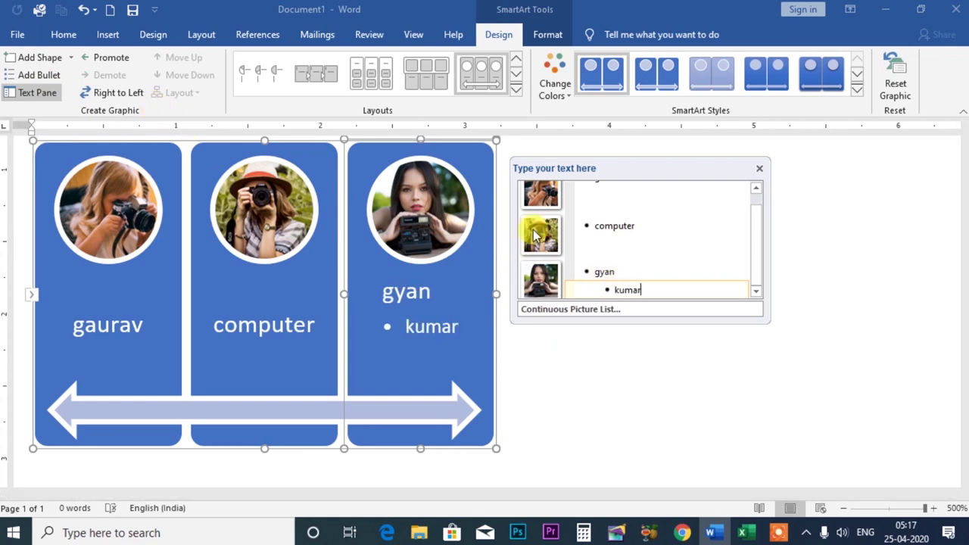
text(u)
key(BackSpace)
text(i)
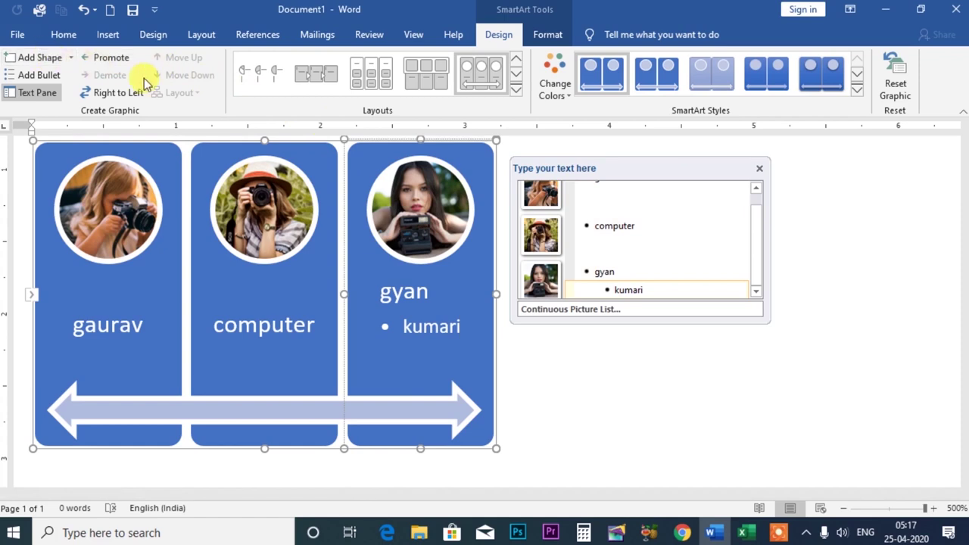
Keep kumari as a sub-point under gyan and switch the diagram to Right to Left.
click(110, 58)
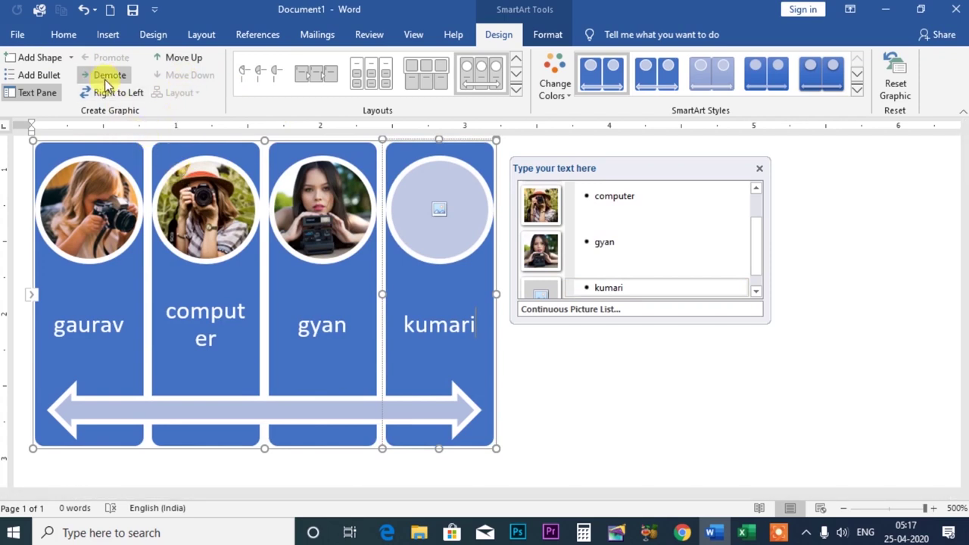
click(107, 76)
click(104, 60)
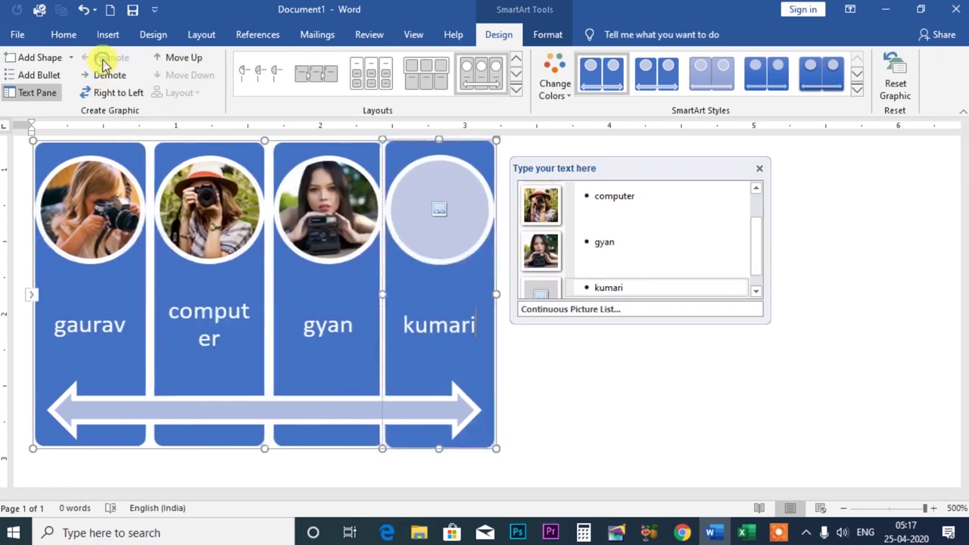
click(106, 75)
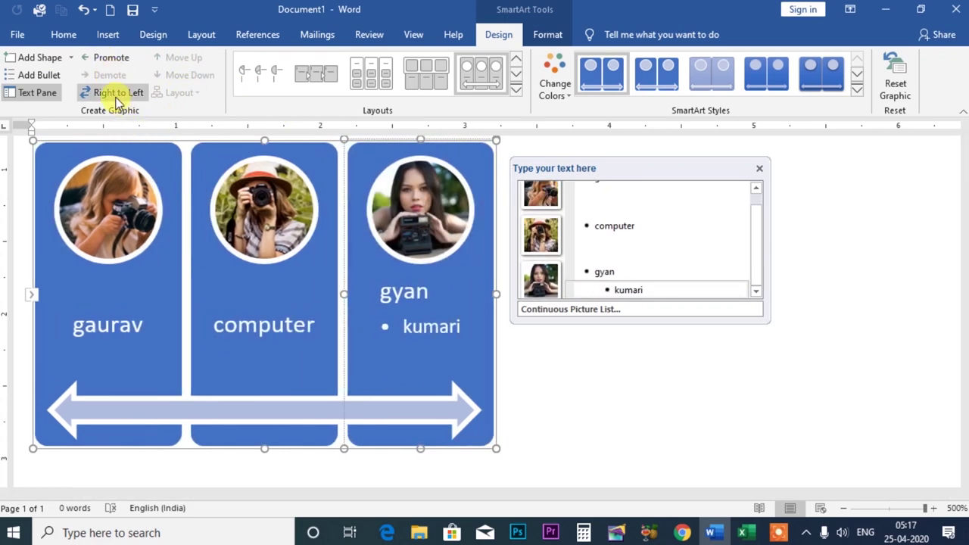
click(119, 100)
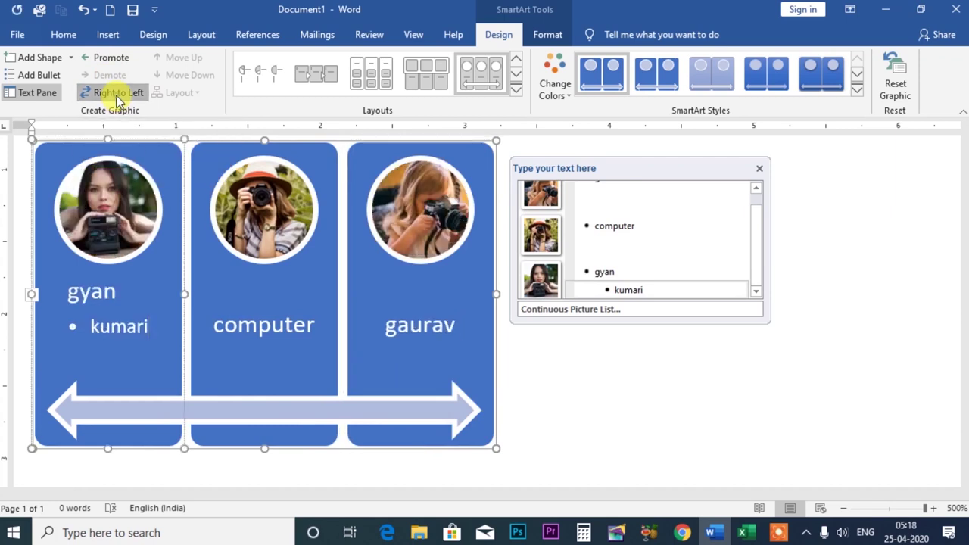
click(119, 99)
click(118, 99)
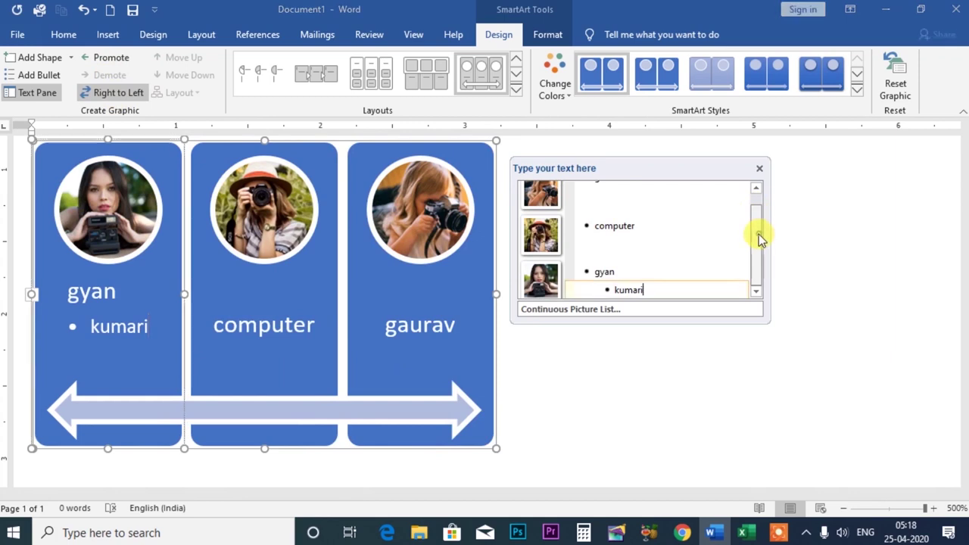
scroll(761, 239, up, 2)
Reposition the gaurav picture so it sits in the middle of the list.
click(542, 203)
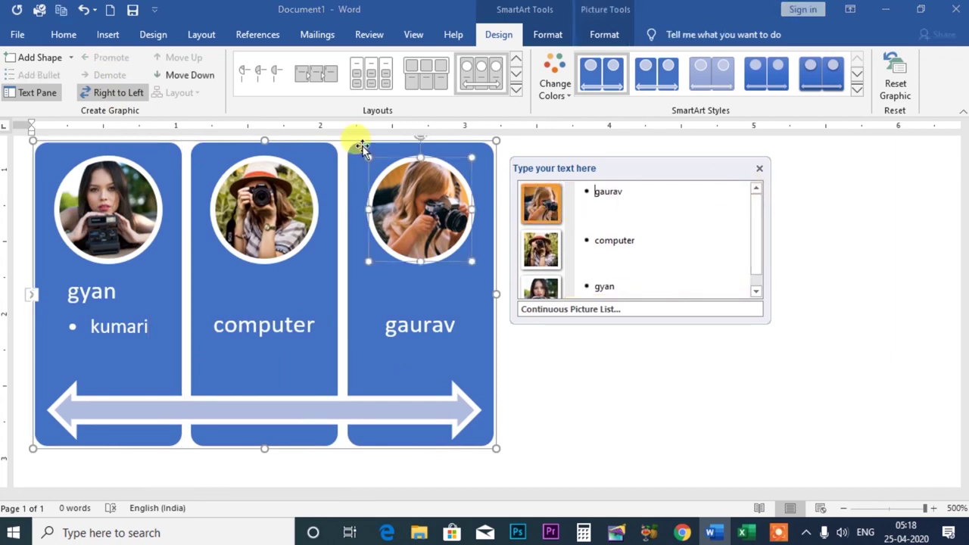
click(203, 76)
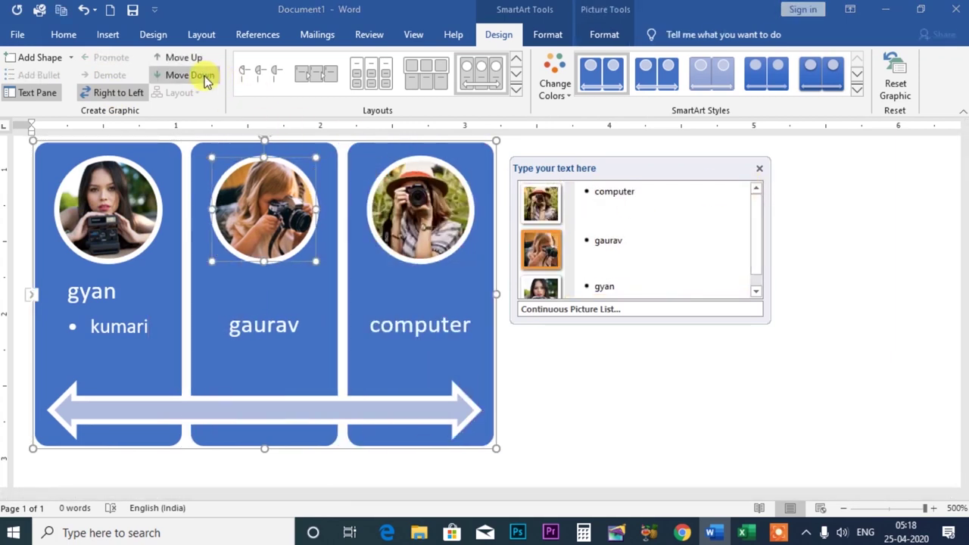
click(193, 58)
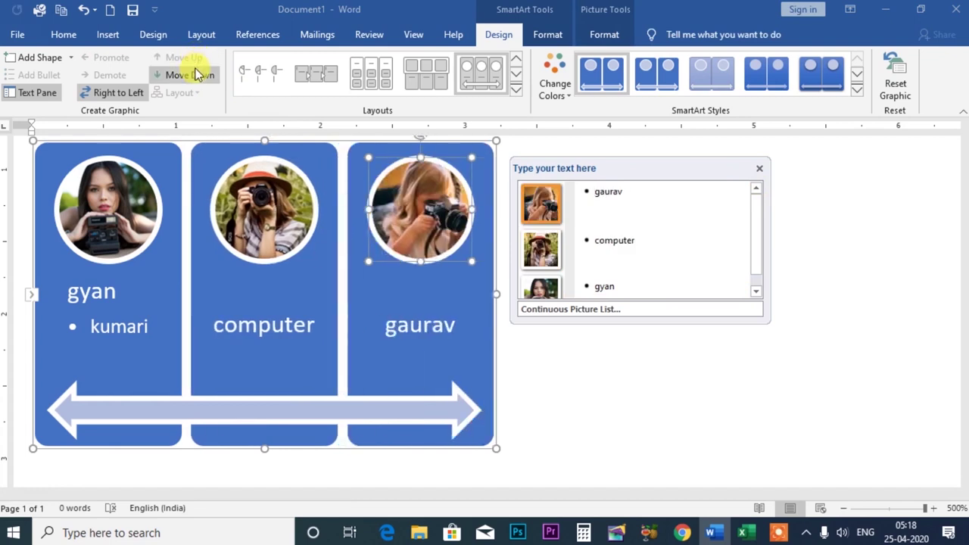
click(199, 76)
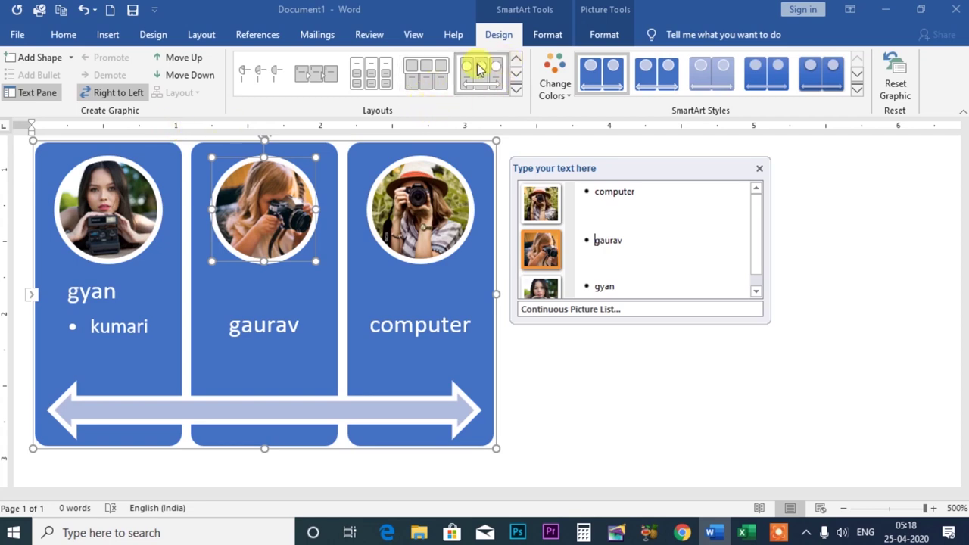
Switch the SmartArt to the Vertical Picture List layout with computer, gaurav and gyan stacked.
click(517, 90)
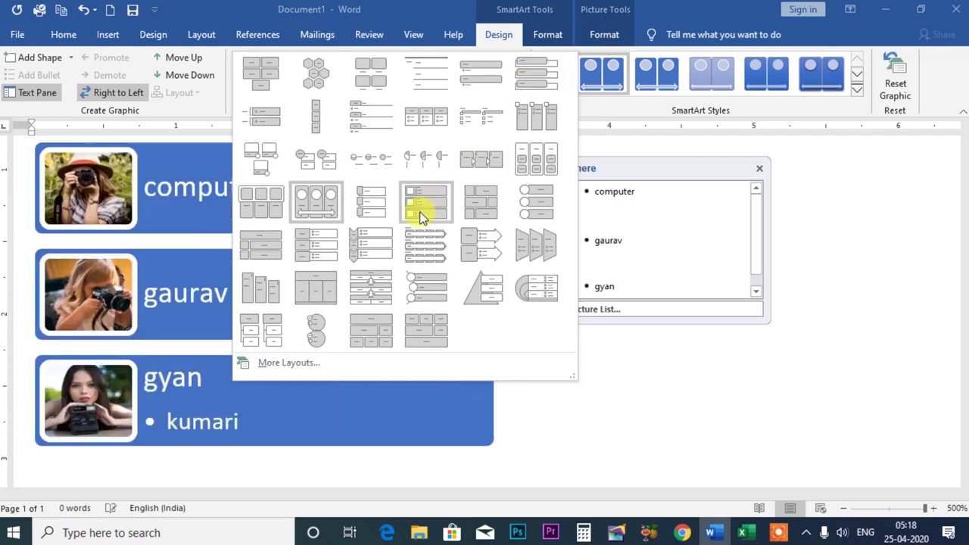
key(Escape)
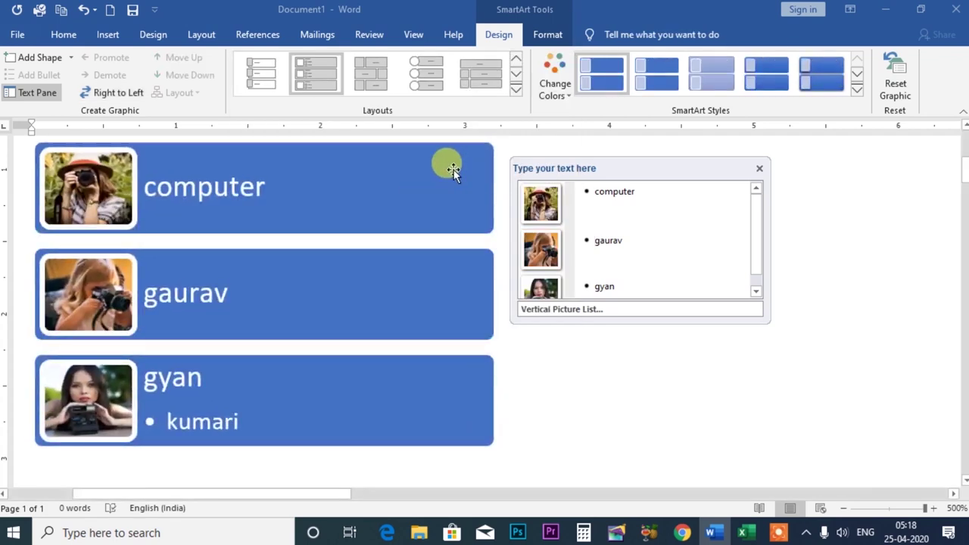
click(517, 89)
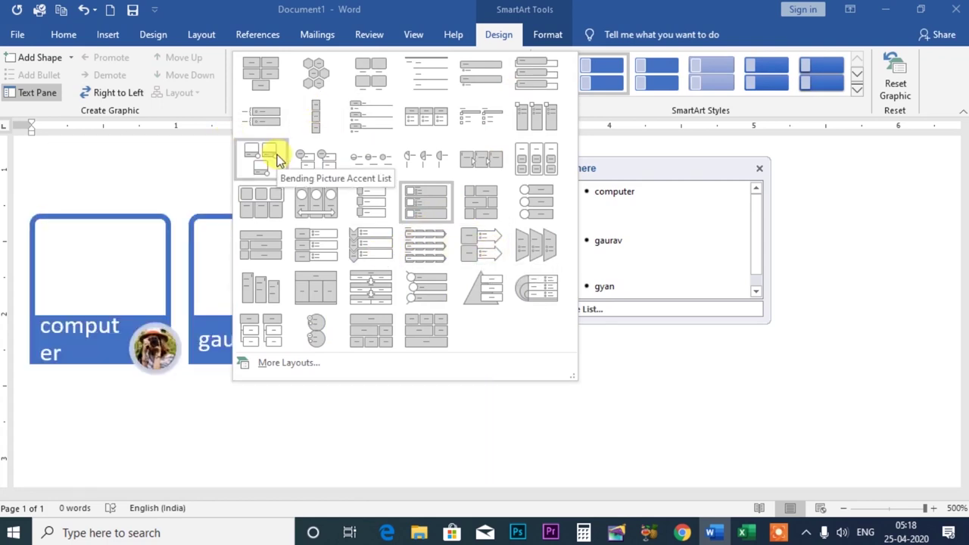
click(418, 206)
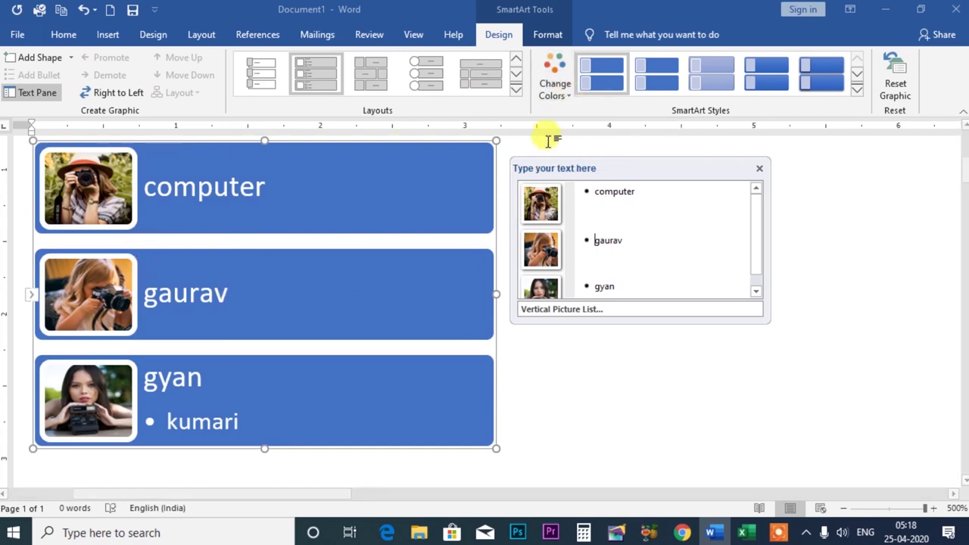
click(569, 97)
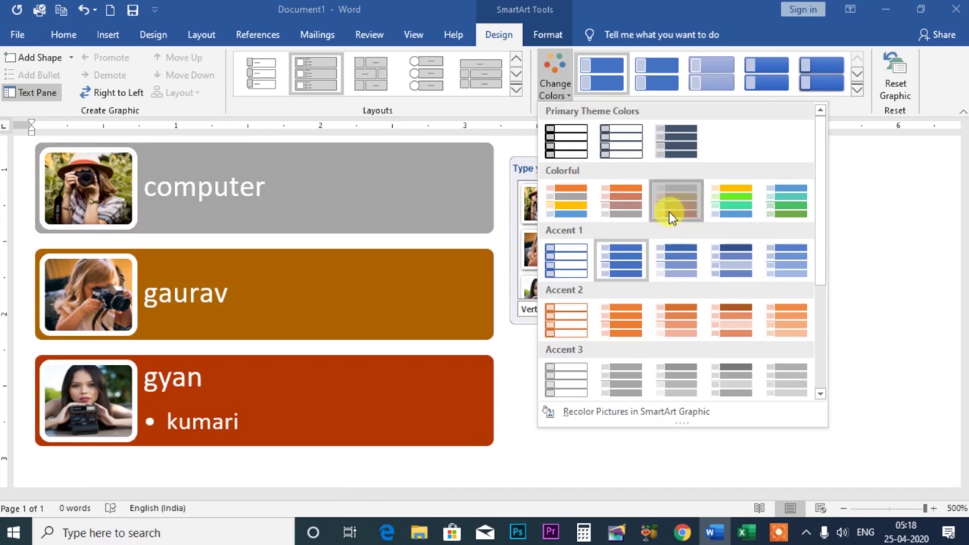
Try a grey, amber and red scheme with the Polished 3-D style, then reset the graphic.
click(670, 212)
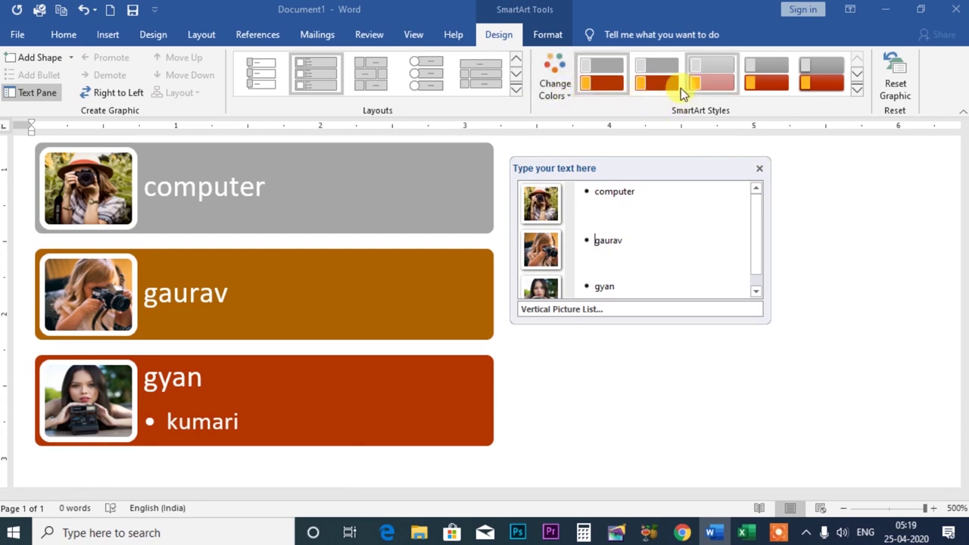
click(856, 92)
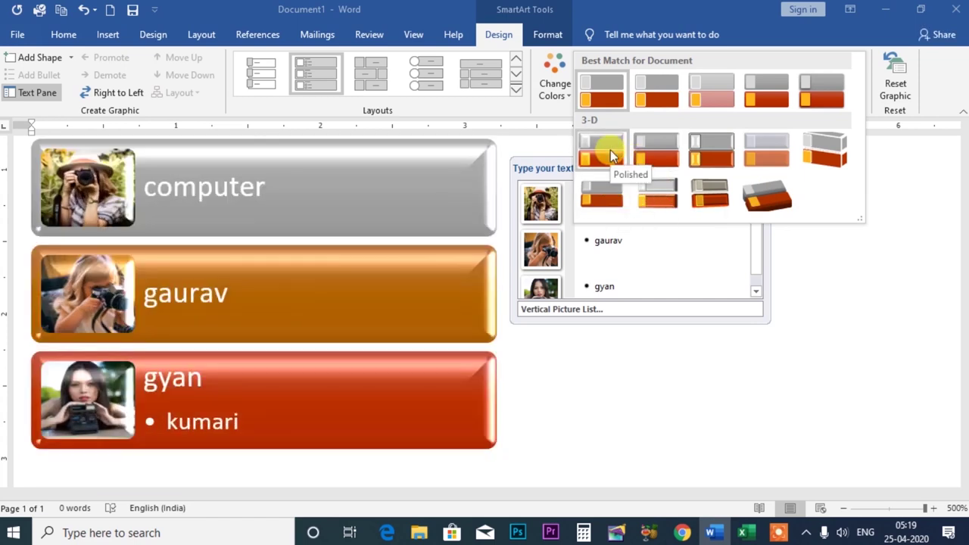
click(611, 153)
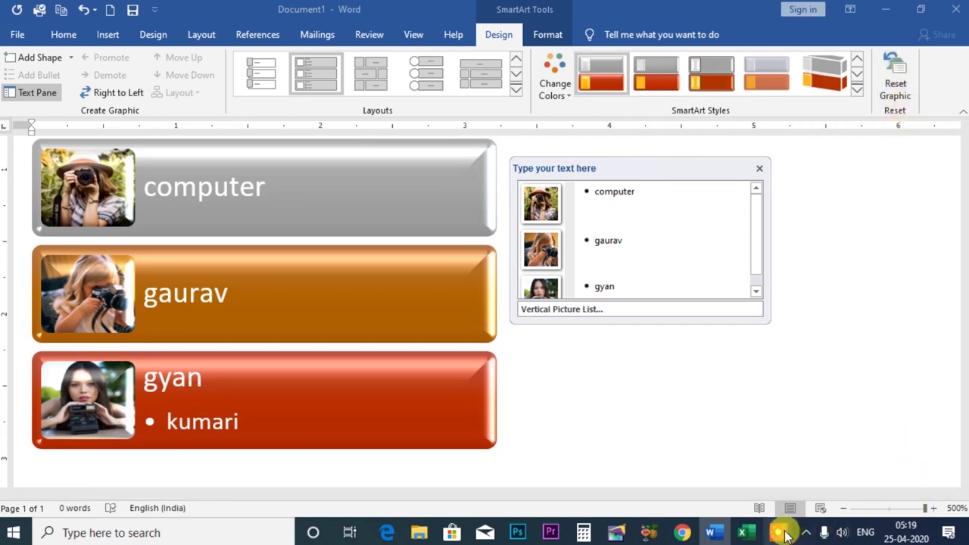
click(894, 84)
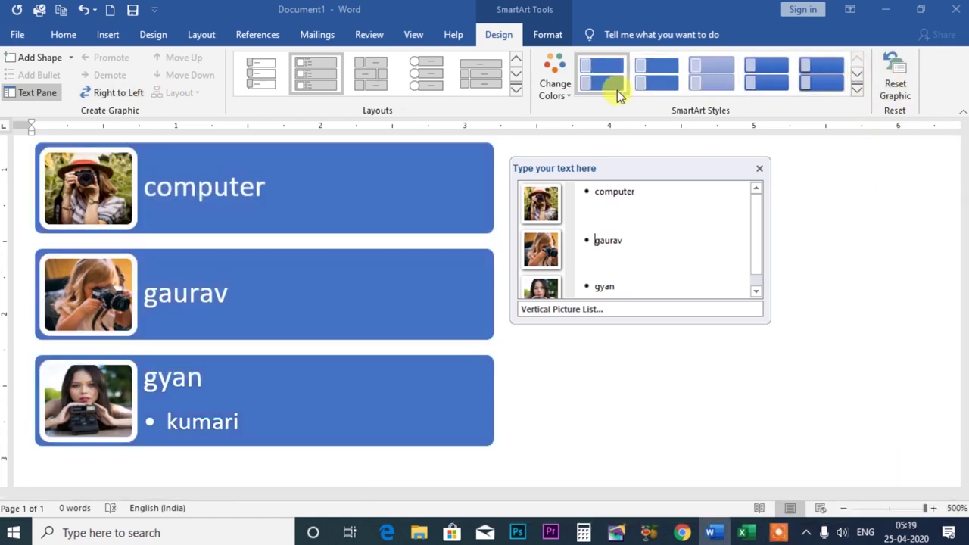
click(547, 37)
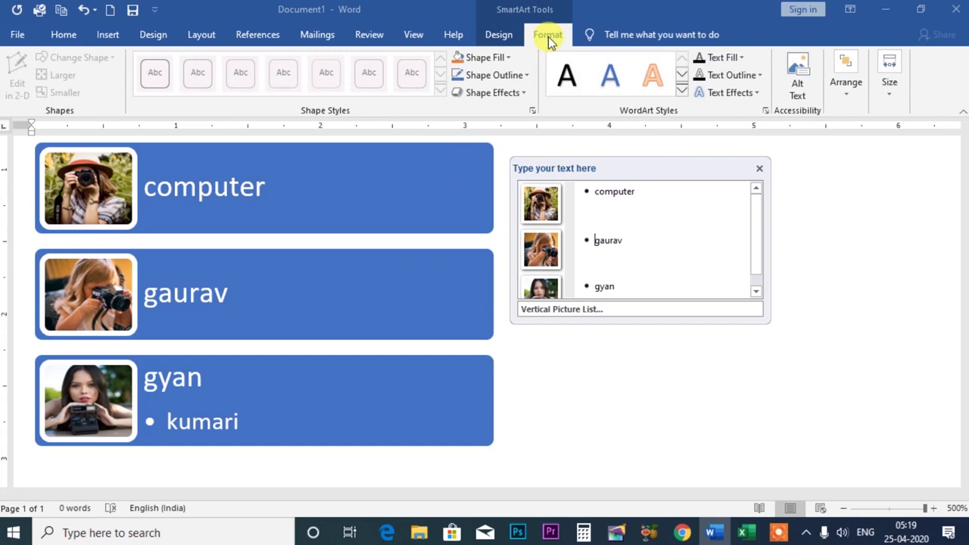
click(499, 35)
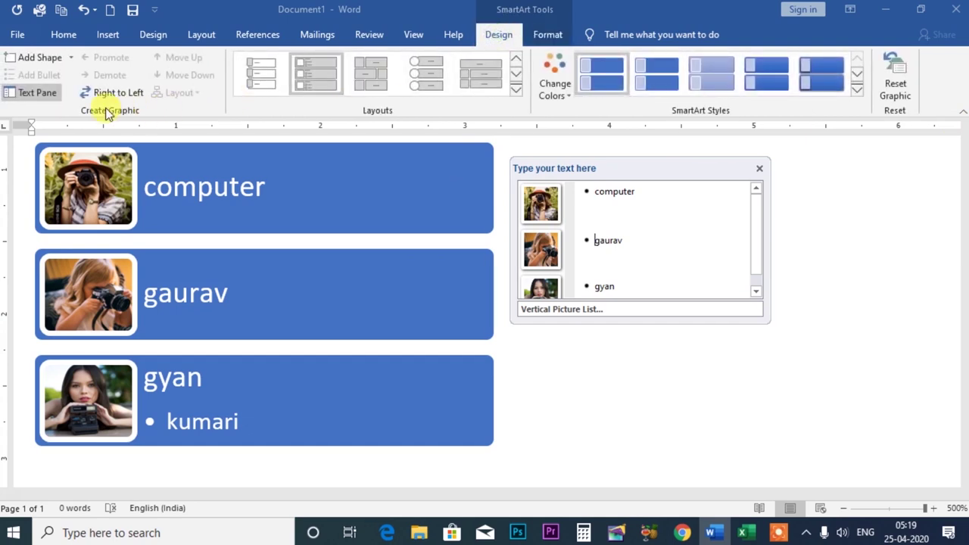
click(760, 170)
click(36, 97)
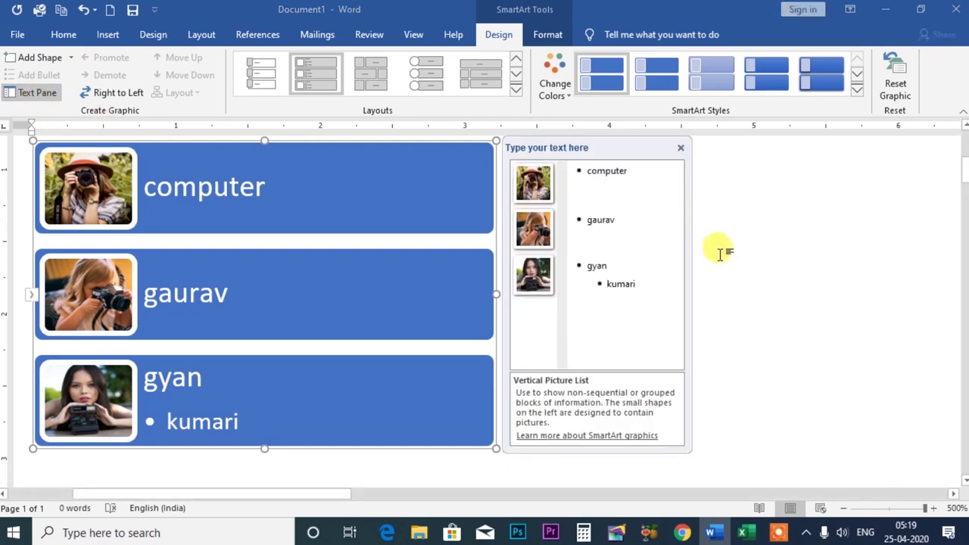
click(681, 150)
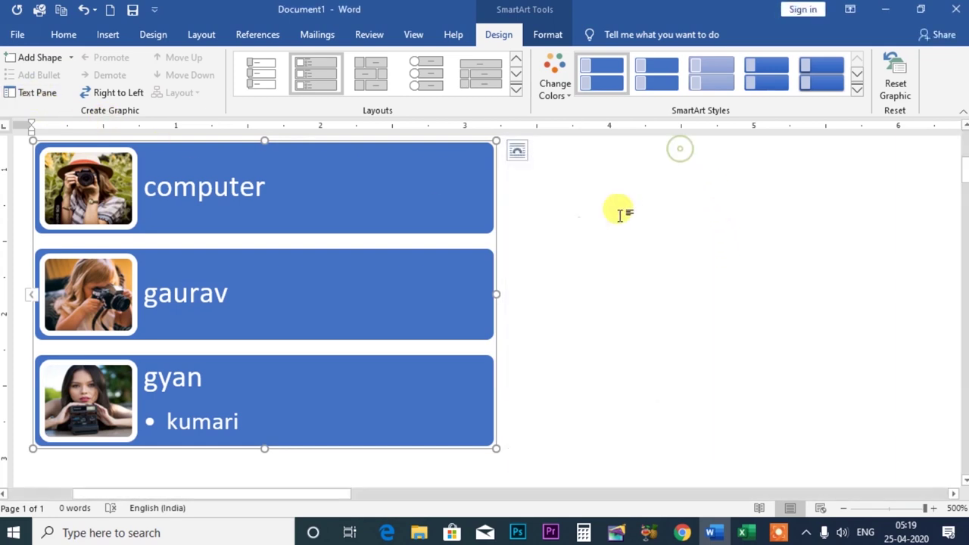
click(545, 36)
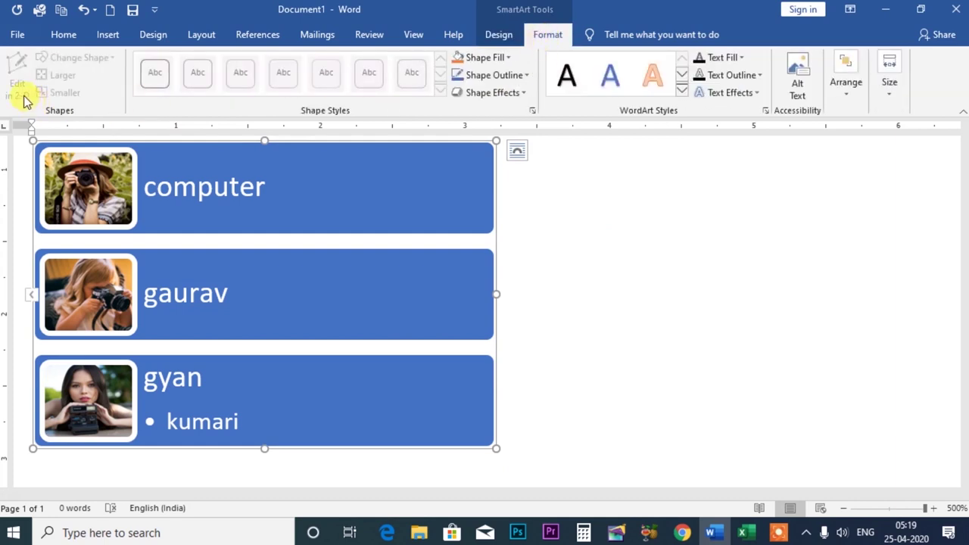
click(492, 35)
click(48, 94)
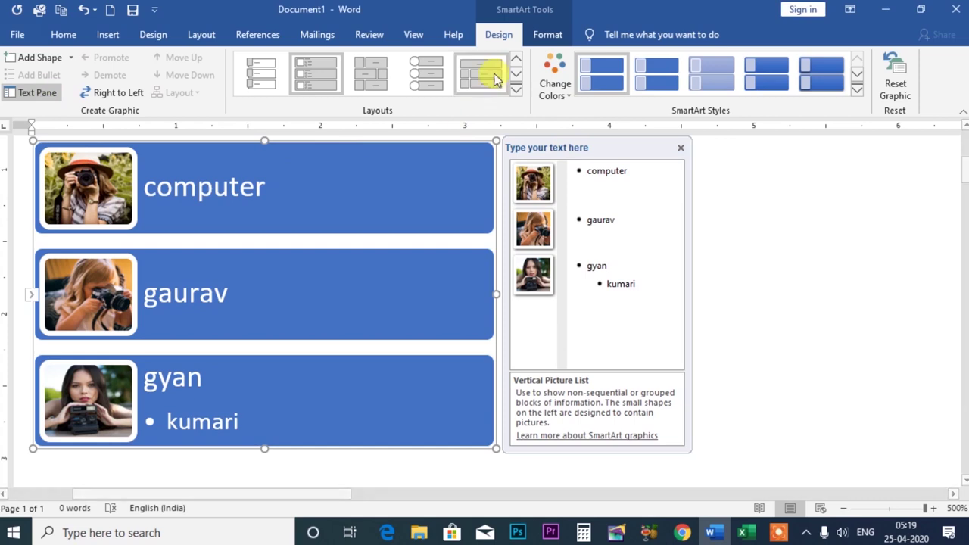
click(548, 34)
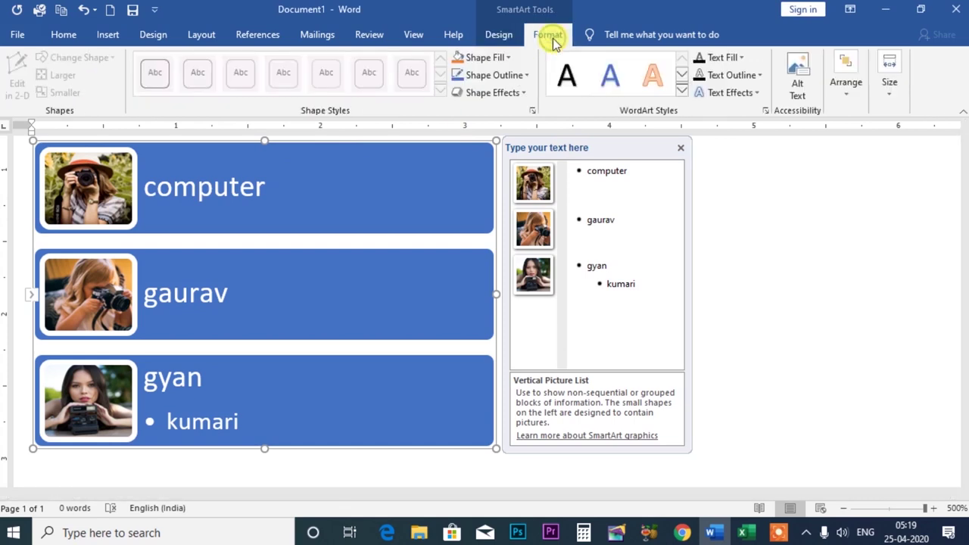
click(334, 186)
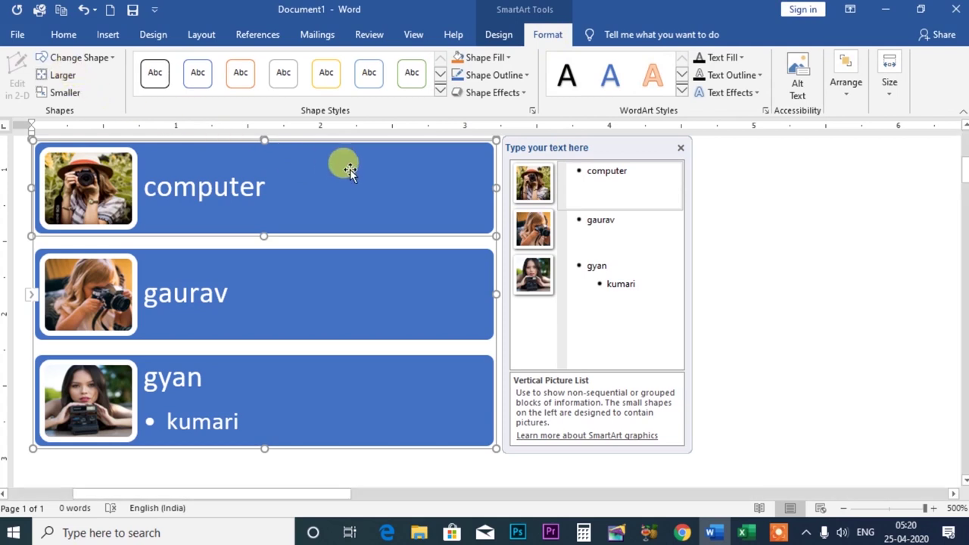
Try a wave shape on the computer box, then shrink and rewiden the picture list.
click(110, 59)
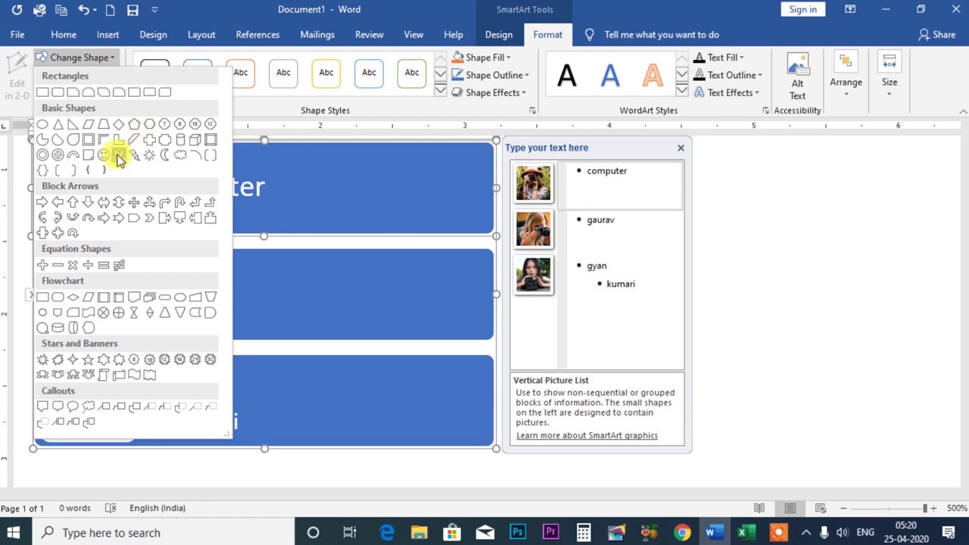
click(119, 157)
click(114, 59)
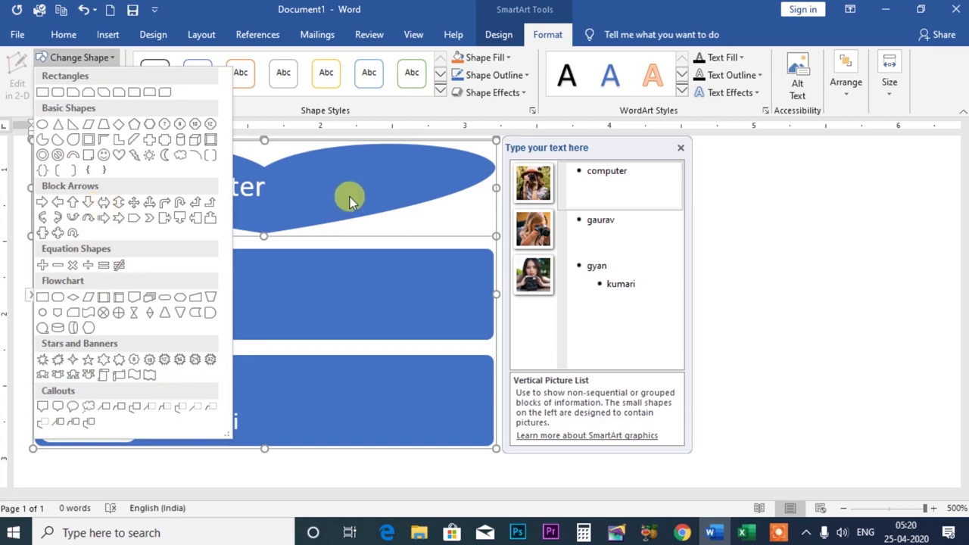
click(401, 164)
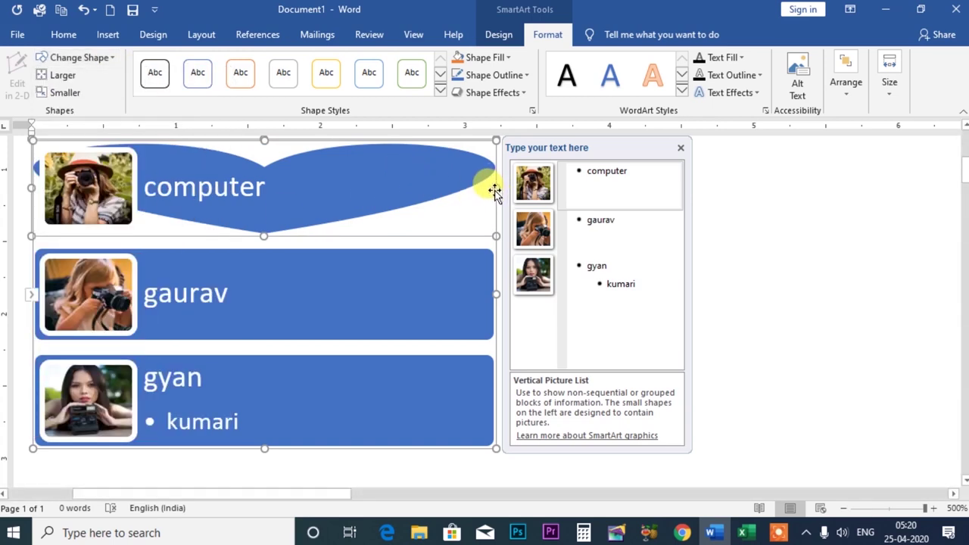
drag(494, 139, 203, 173)
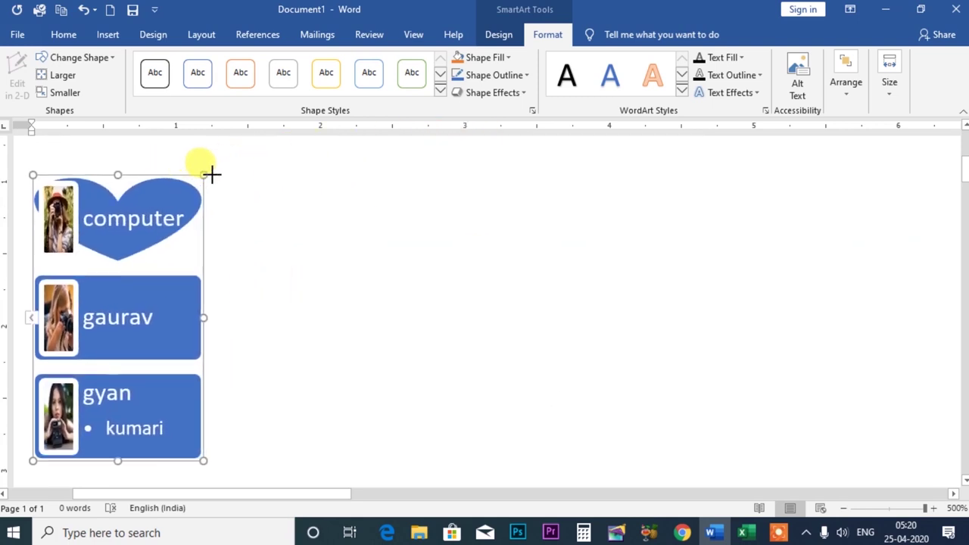
drag(202, 174, 341, 174)
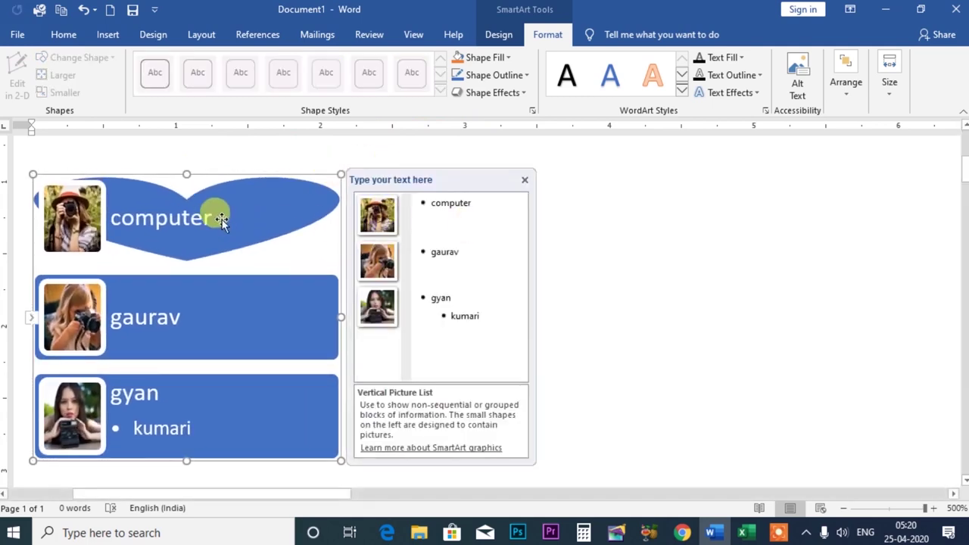
Change the computer box to a Bevel frame shape and make it slightly larger.
click(155, 199)
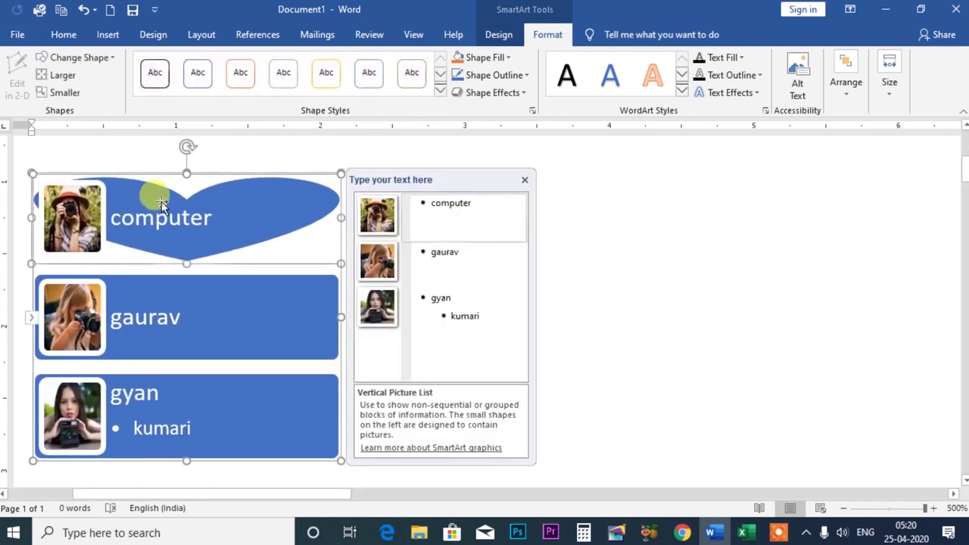
click(108, 57)
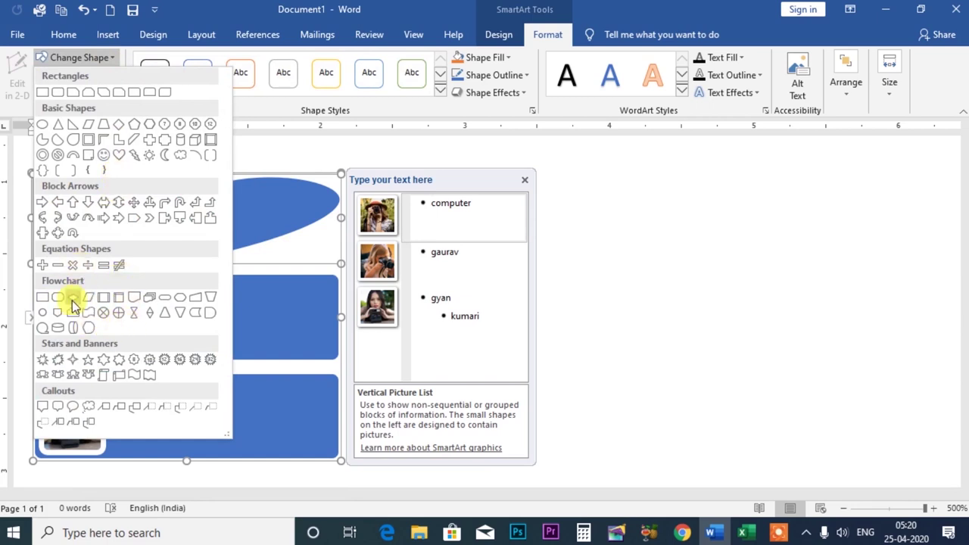
click(118, 154)
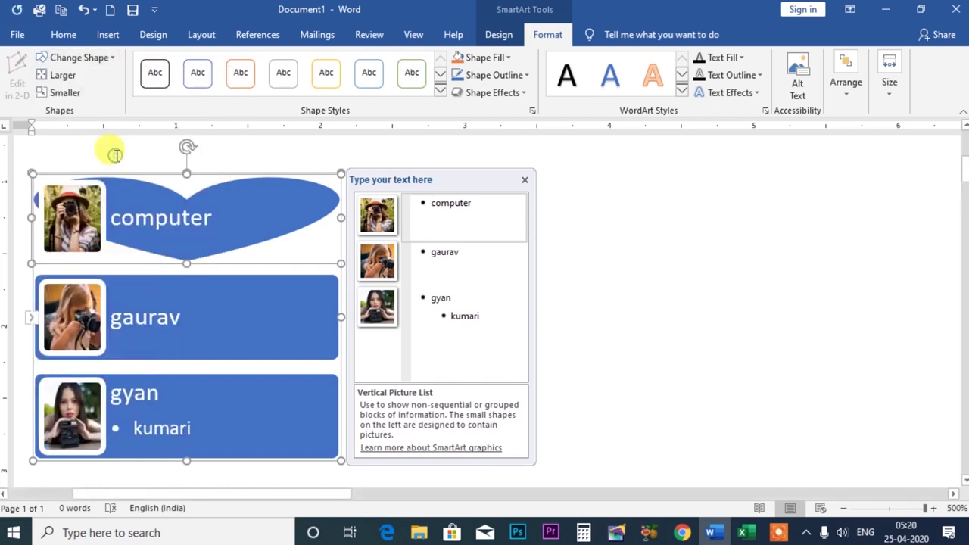
click(112, 59)
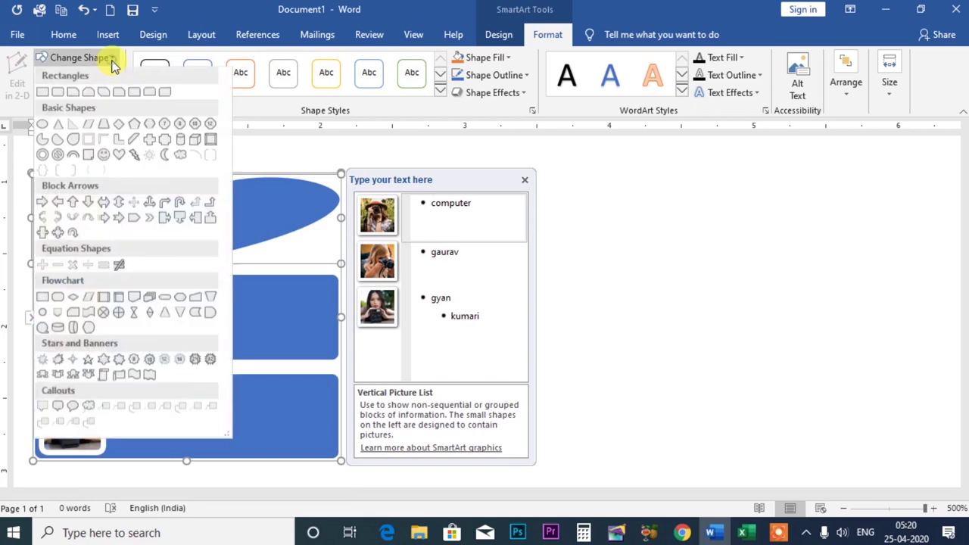
click(208, 140)
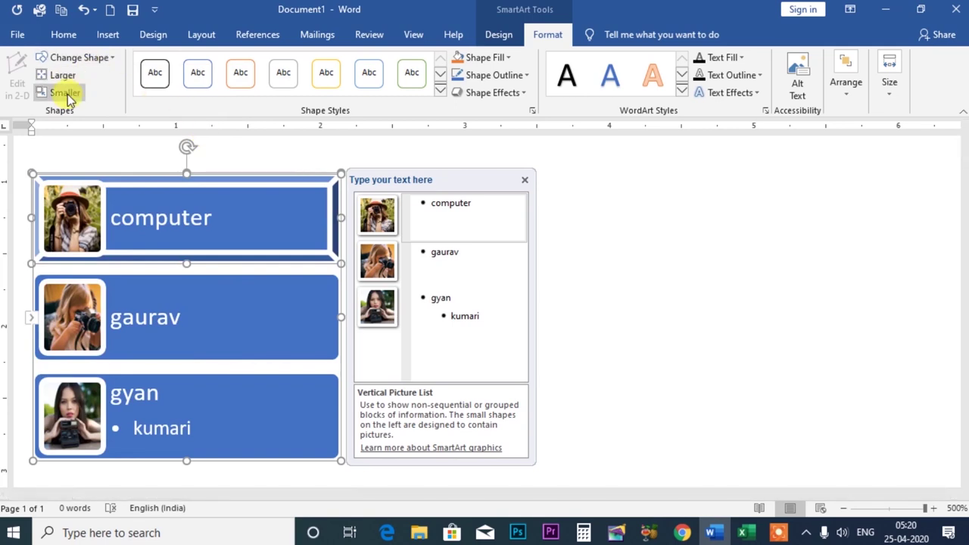
click(111, 58)
click(111, 59)
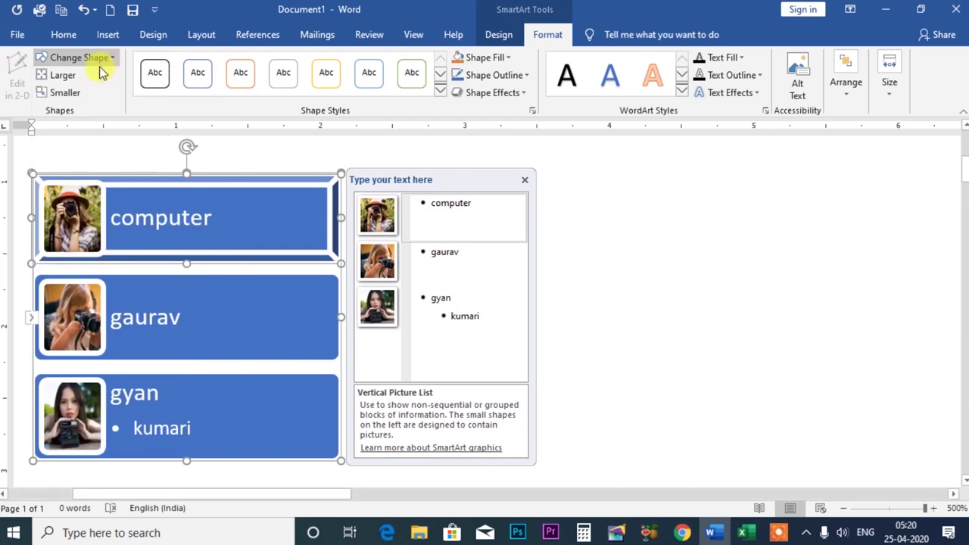
click(64, 76)
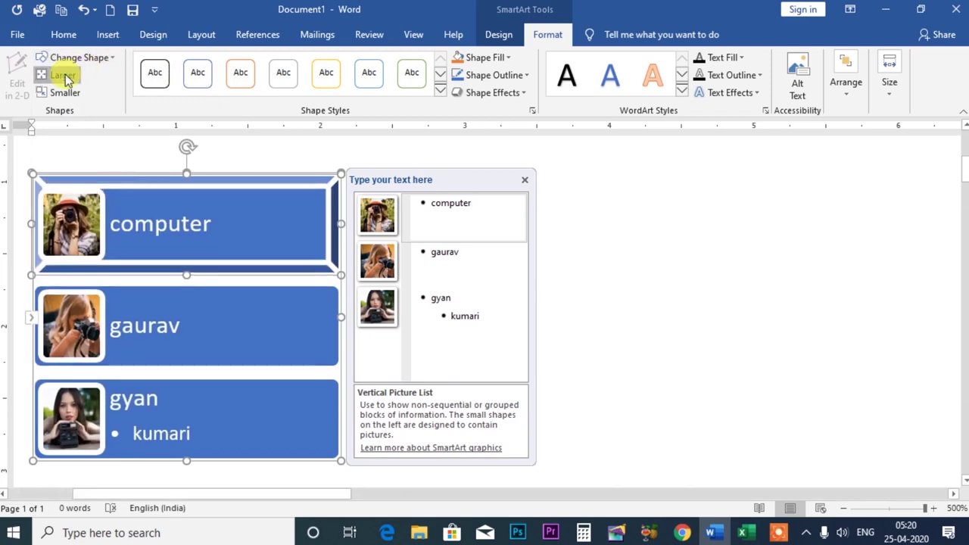
click(65, 93)
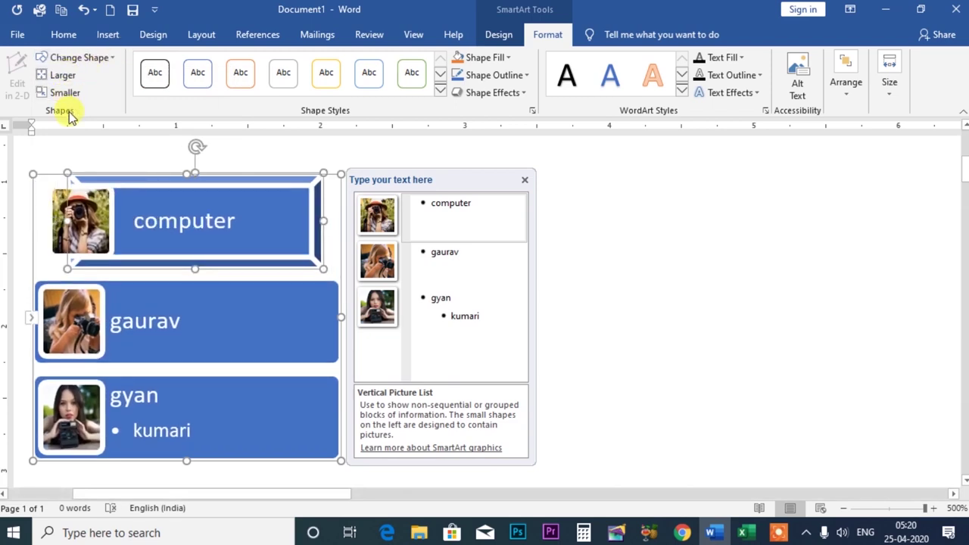
click(64, 76)
click(65, 92)
click(64, 76)
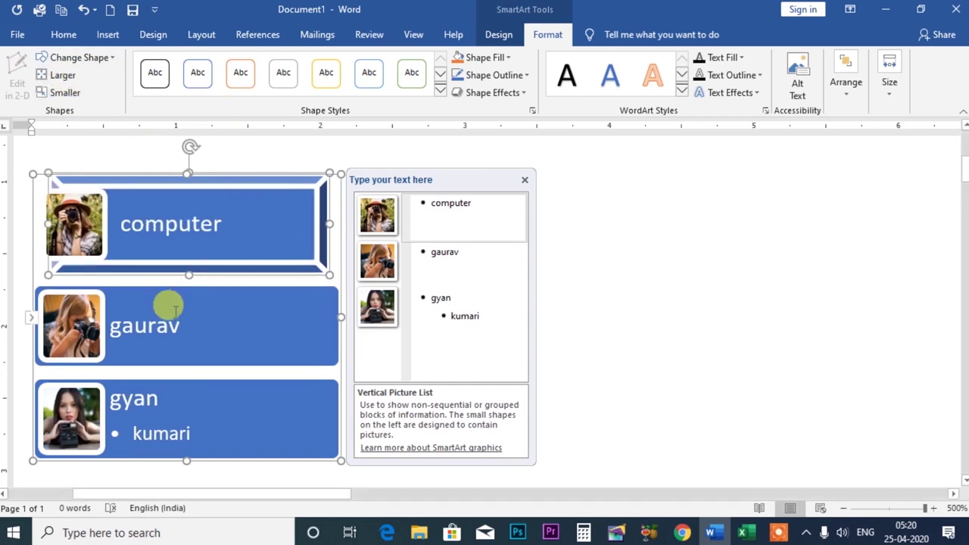
Turn the gaurav box into Punched Tape and the gyan box into a flowchart shape.
click(180, 287)
click(106, 58)
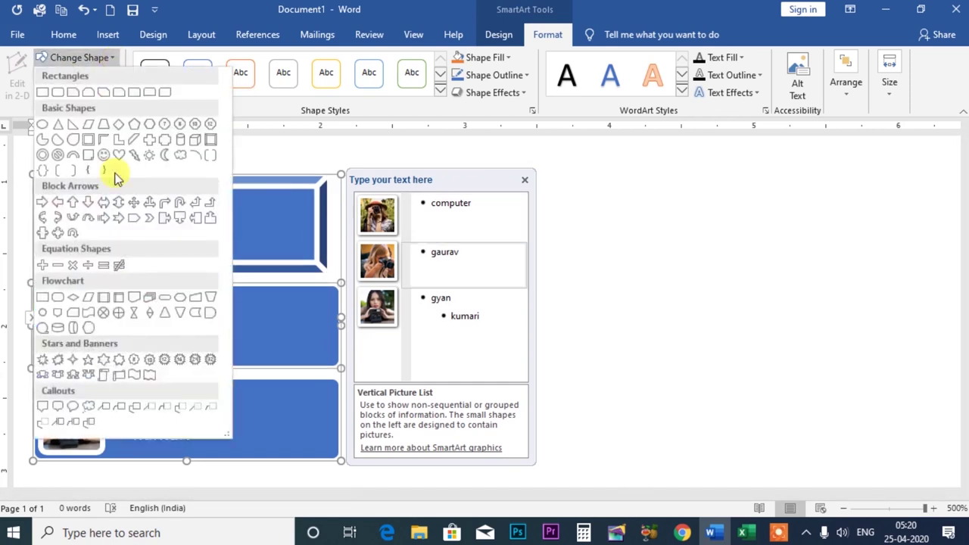
click(131, 202)
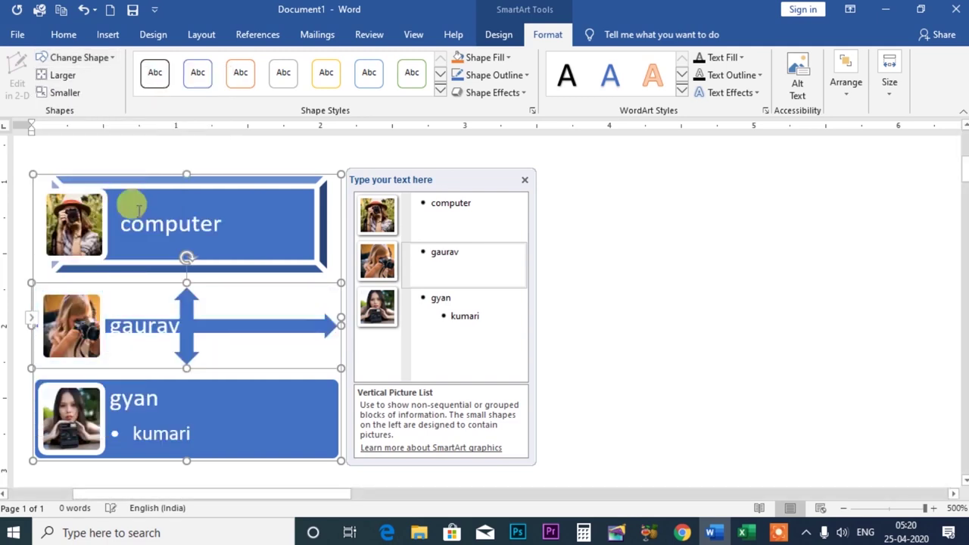
click(109, 59)
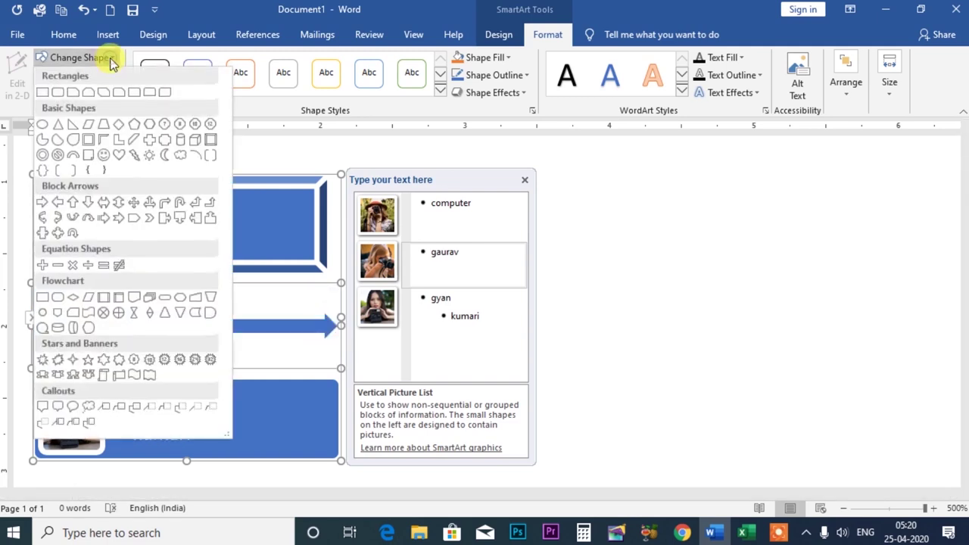
click(88, 313)
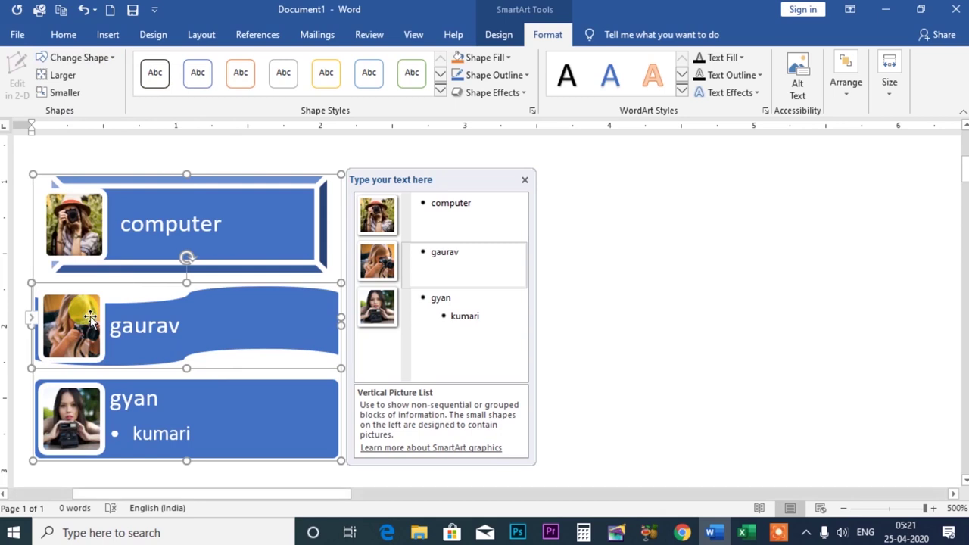
click(275, 392)
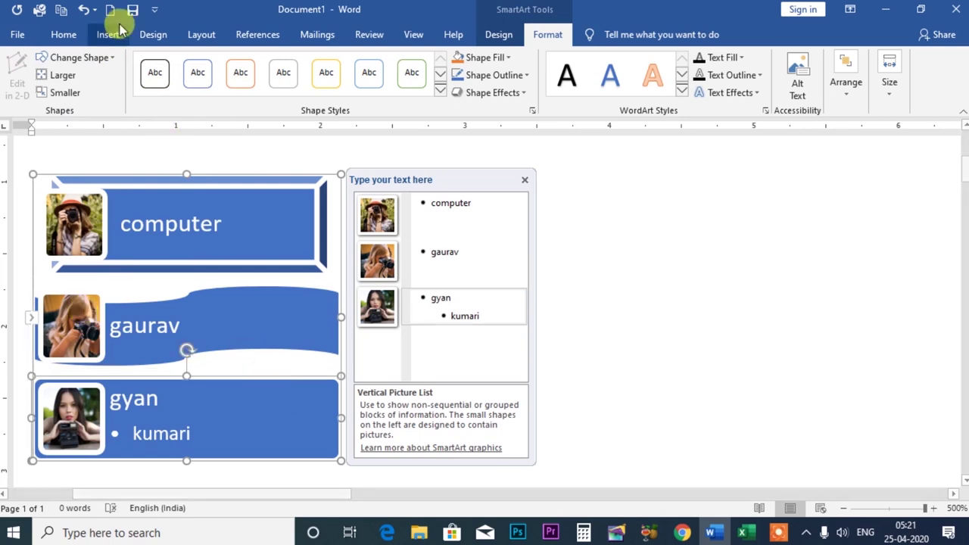
click(111, 58)
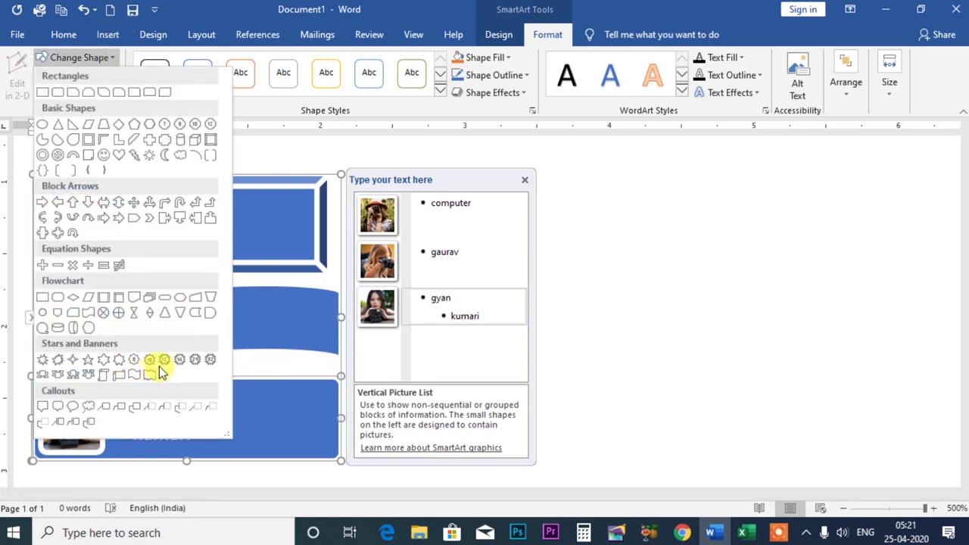
click(200, 312)
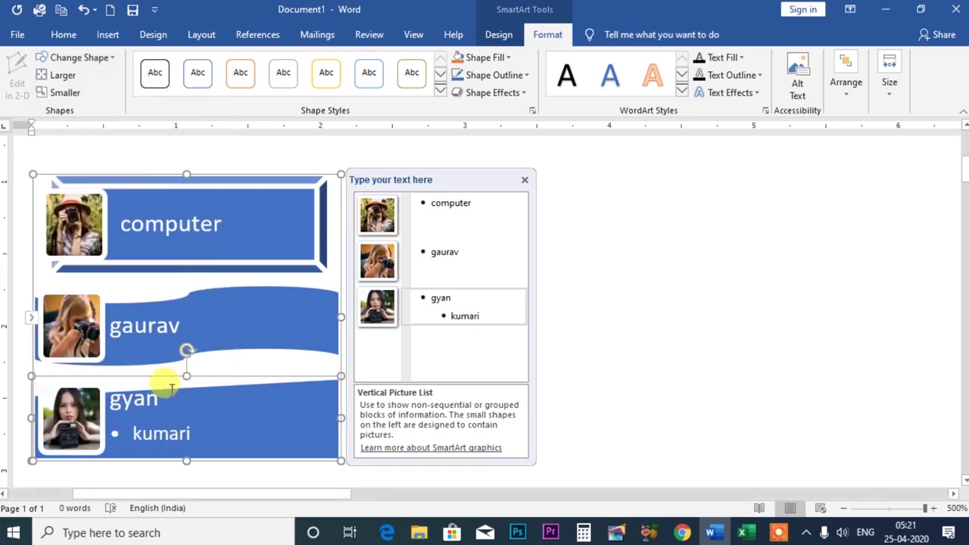
click(288, 194)
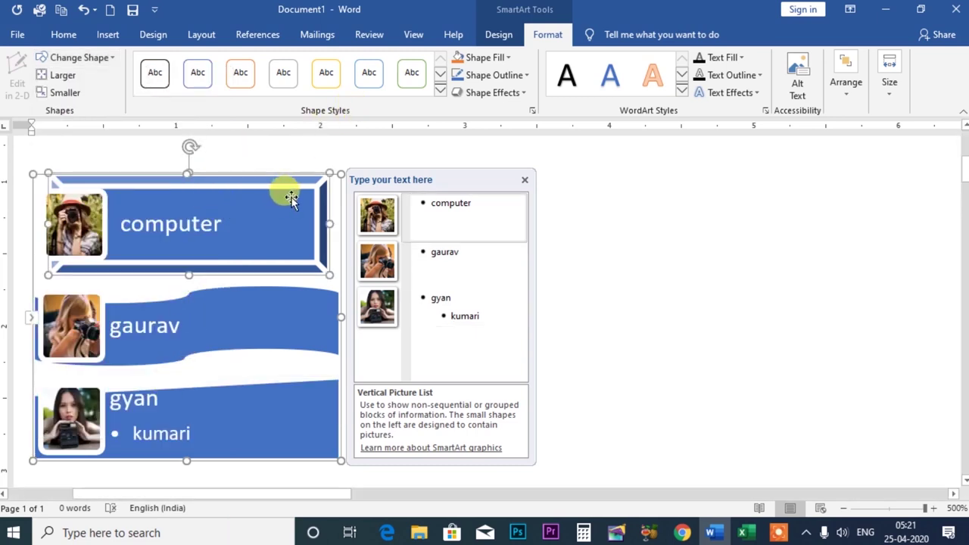
Apply yellow, orange and green shape styles to the computer, gaurav and gyan boxes.
click(440, 91)
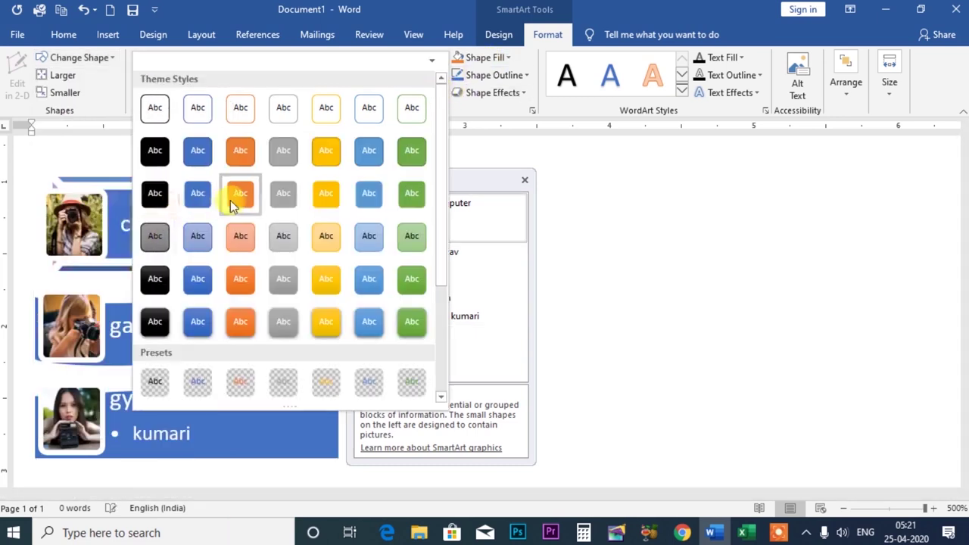
key(Escape)
ctrl+click(264, 318)
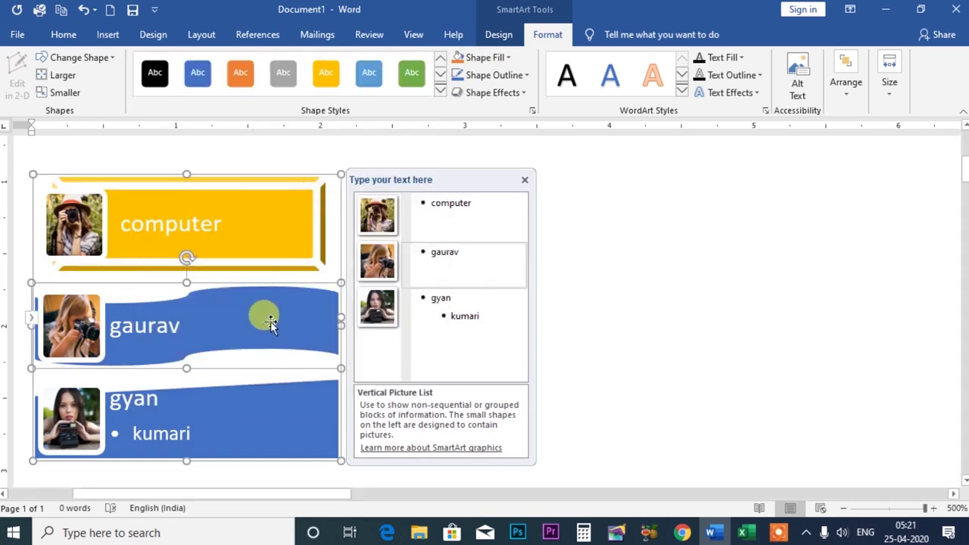
ctrl+click(265, 409)
click(440, 90)
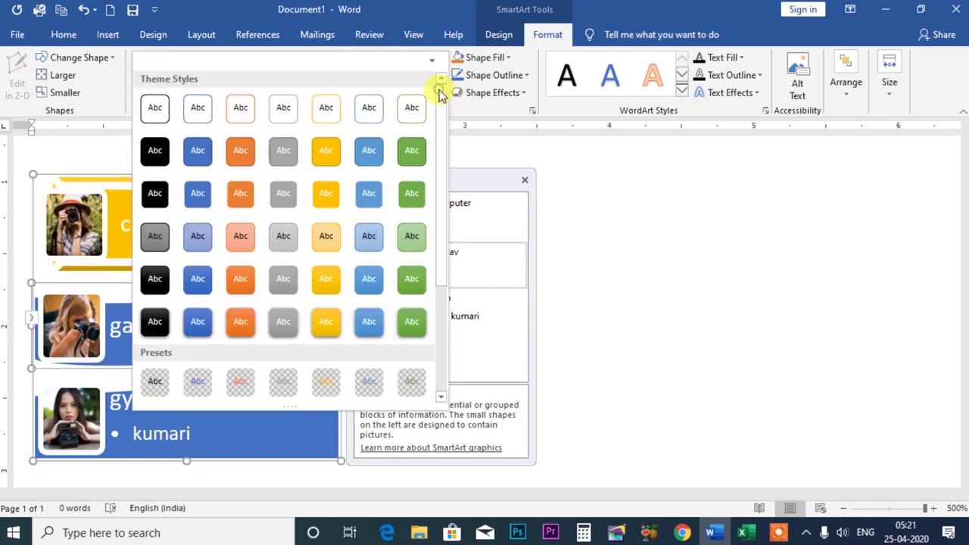
click(240, 194)
click(282, 412)
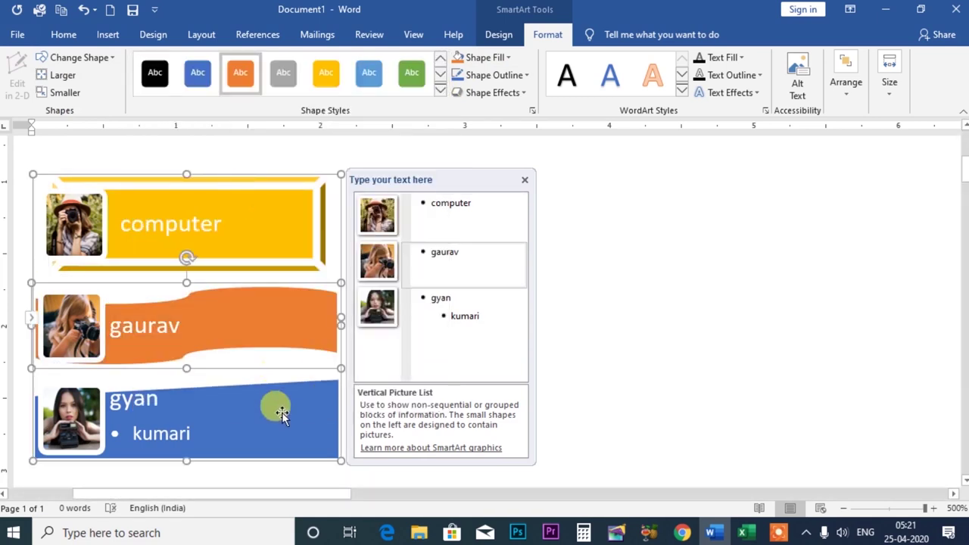
click(440, 91)
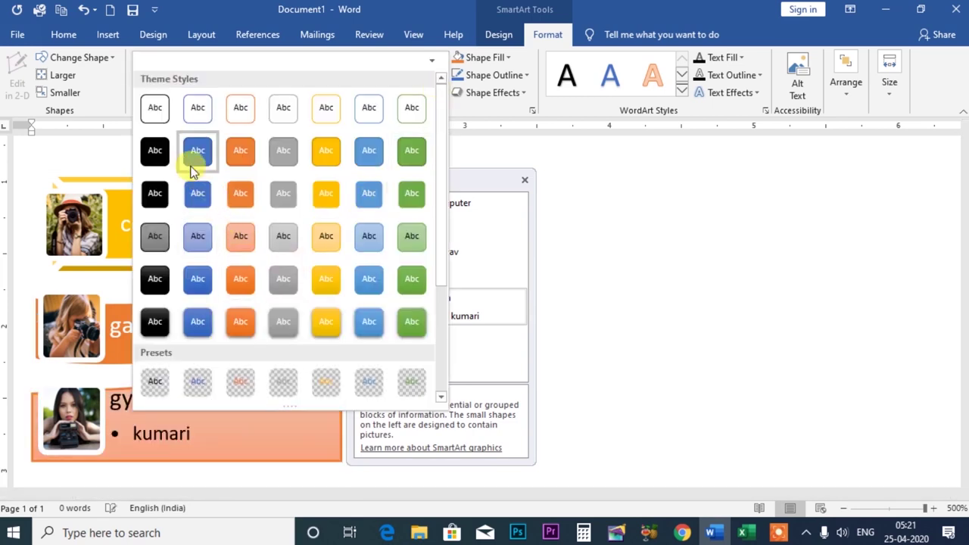
click(411, 278)
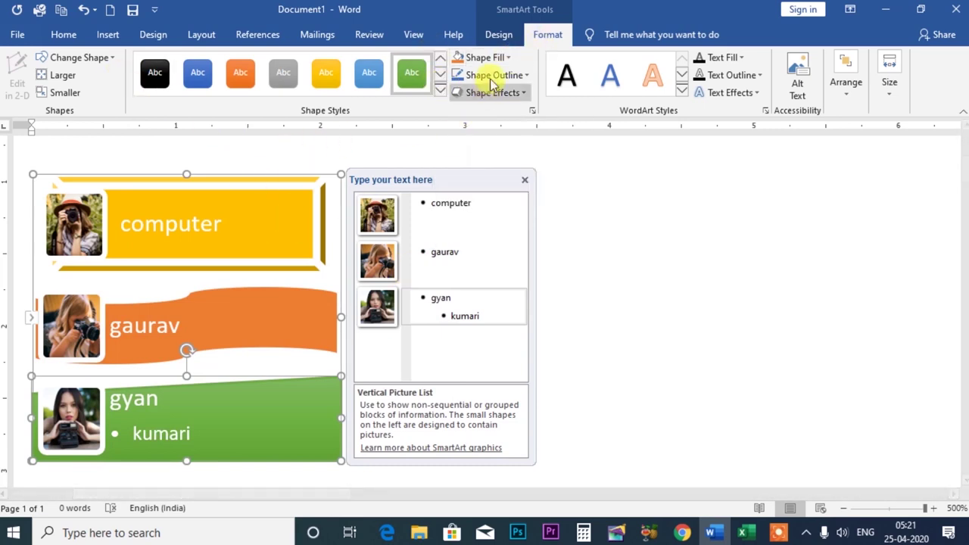
Fill the gyan box dark blue, then replace it with a custom maroon colour.
click(510, 59)
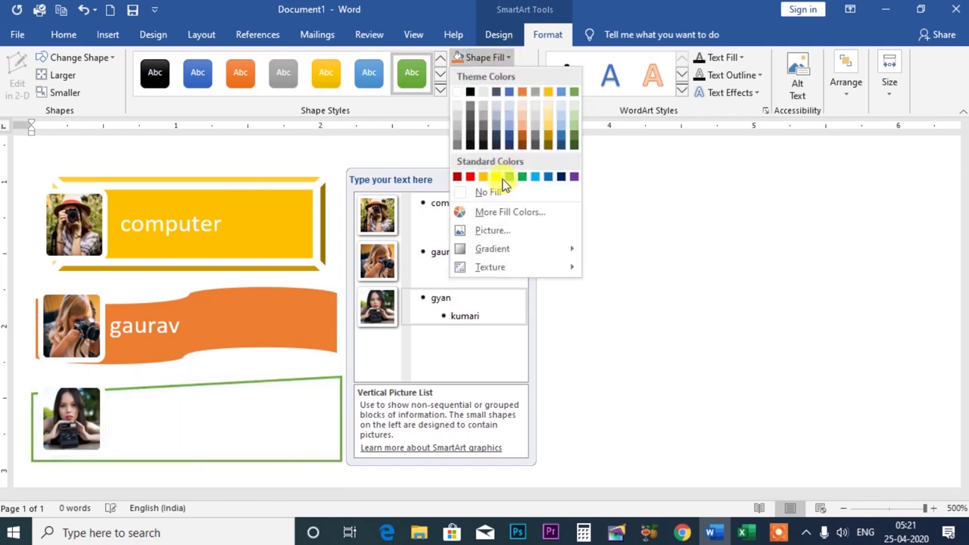
click(219, 222)
click(500, 59)
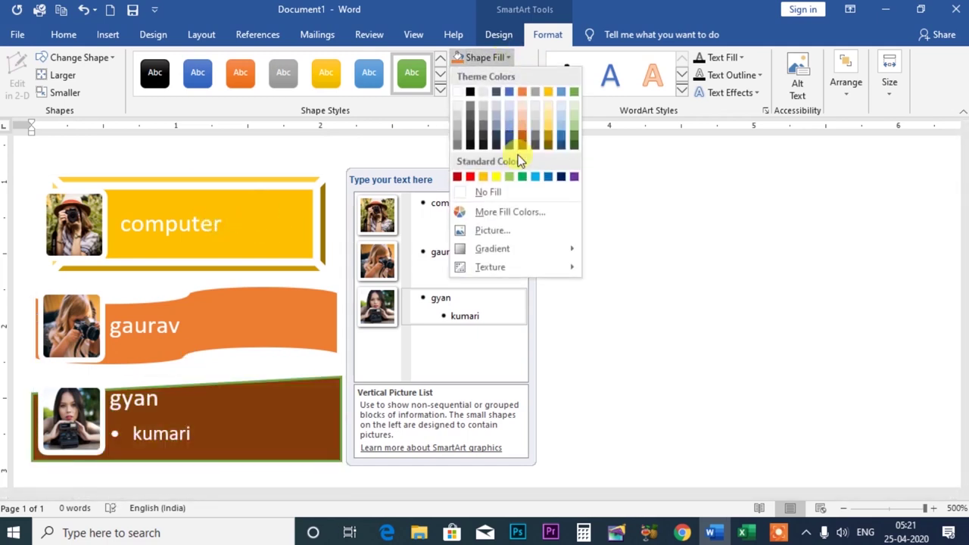
click(265, 424)
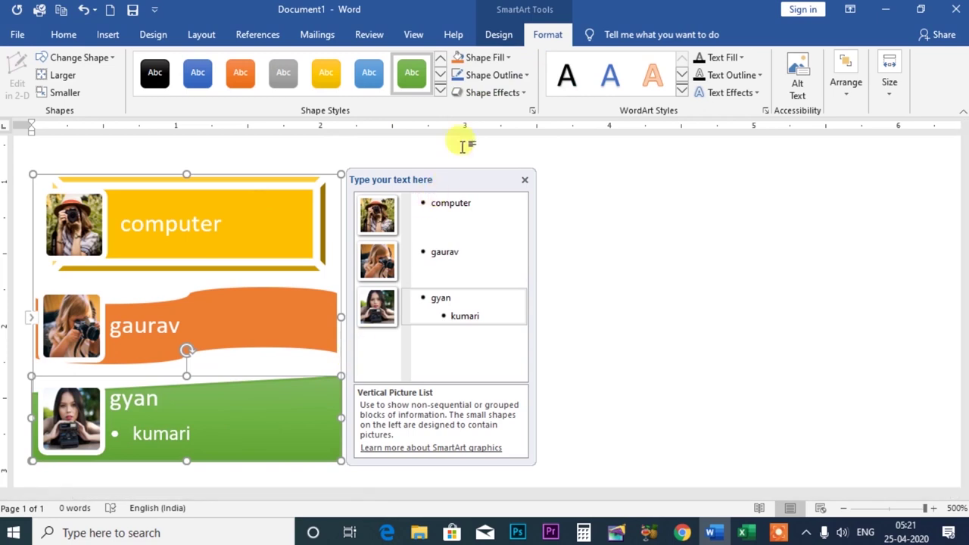
click(511, 59)
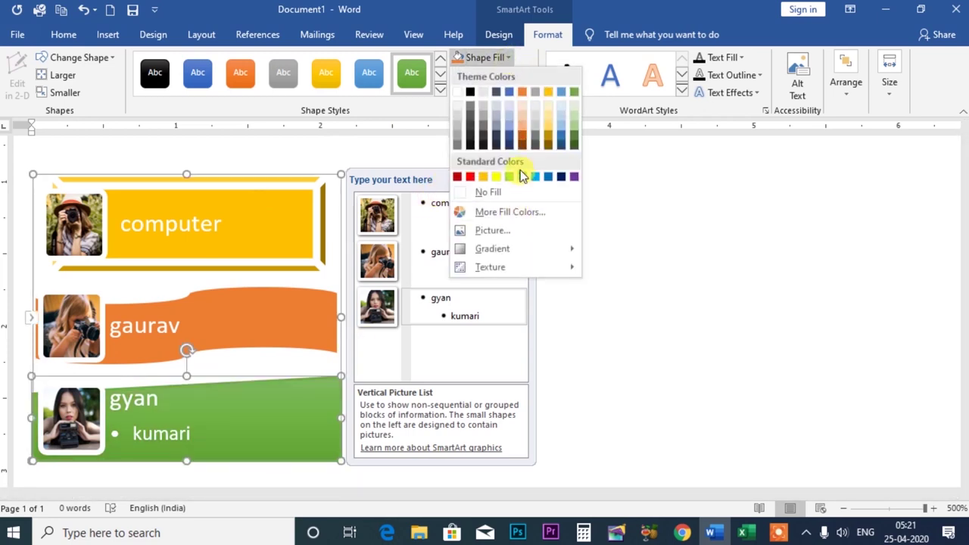
click(566, 178)
click(509, 58)
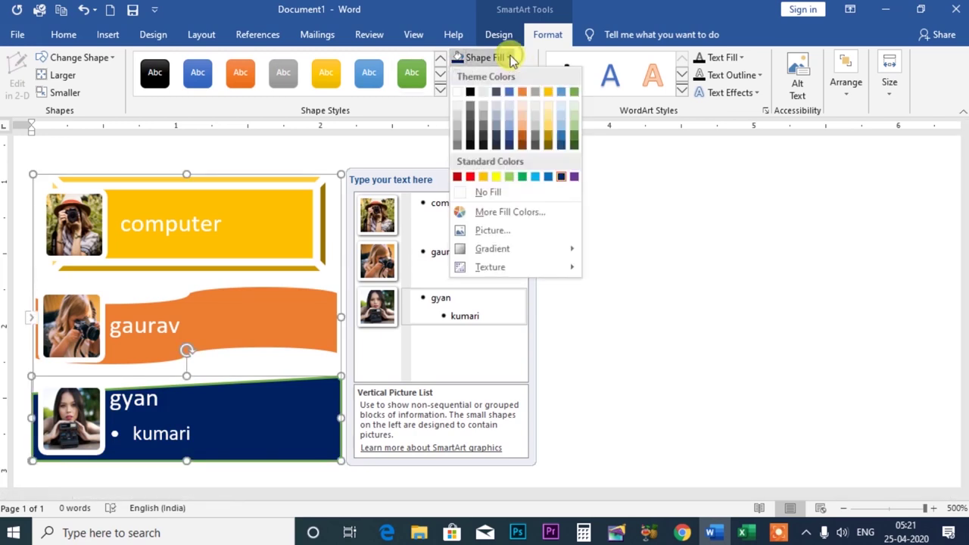
click(493, 212)
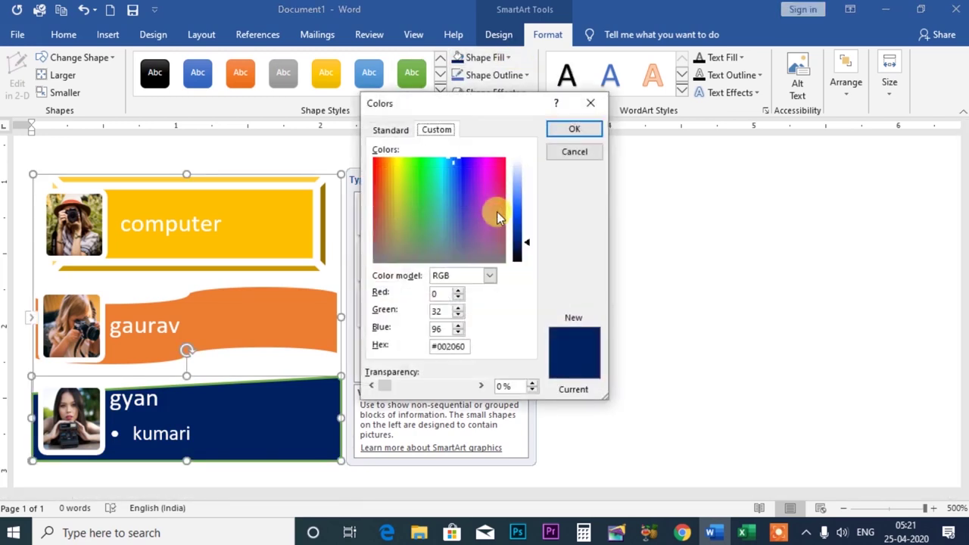
click(493, 182)
click(575, 129)
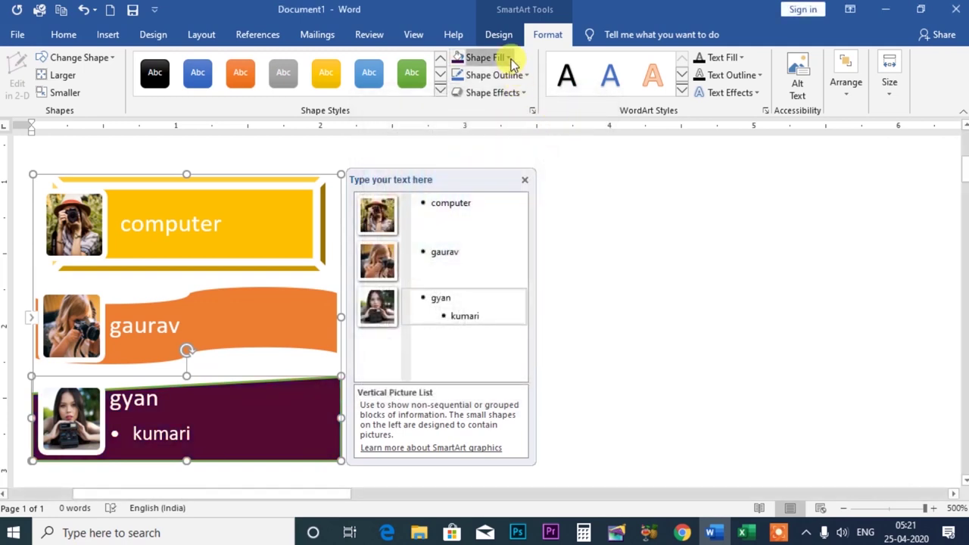
click(506, 57)
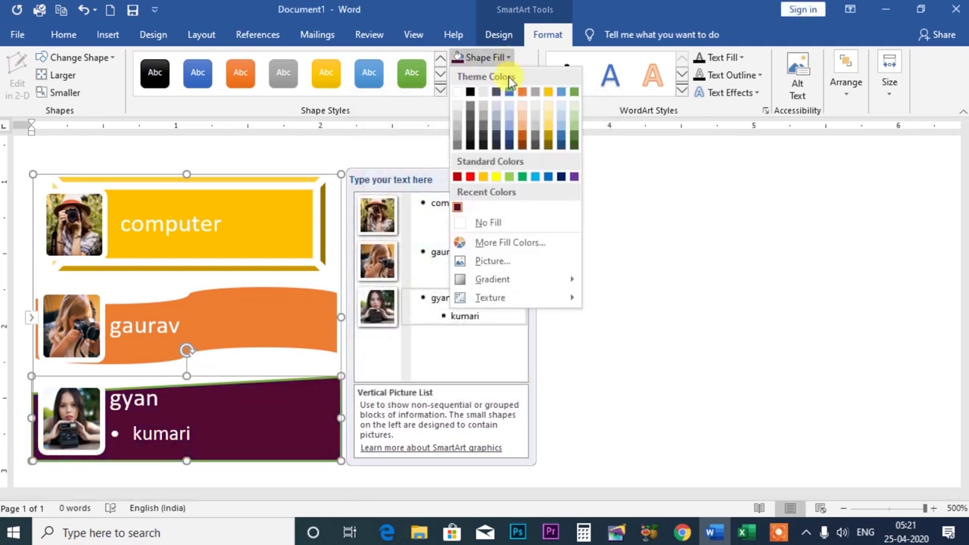
Fill the gyan shape with the picture pexels-photo-1960183 from file.
click(489, 261)
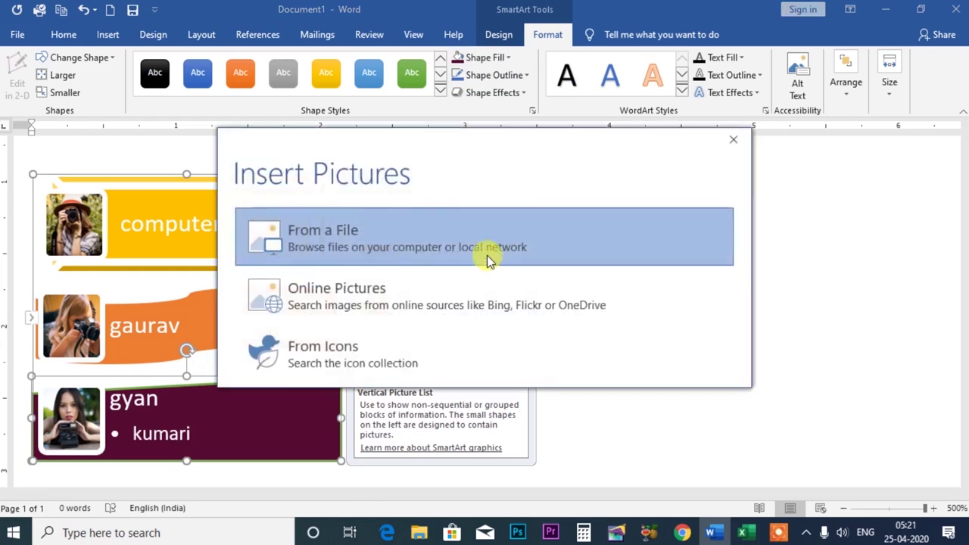
click(348, 247)
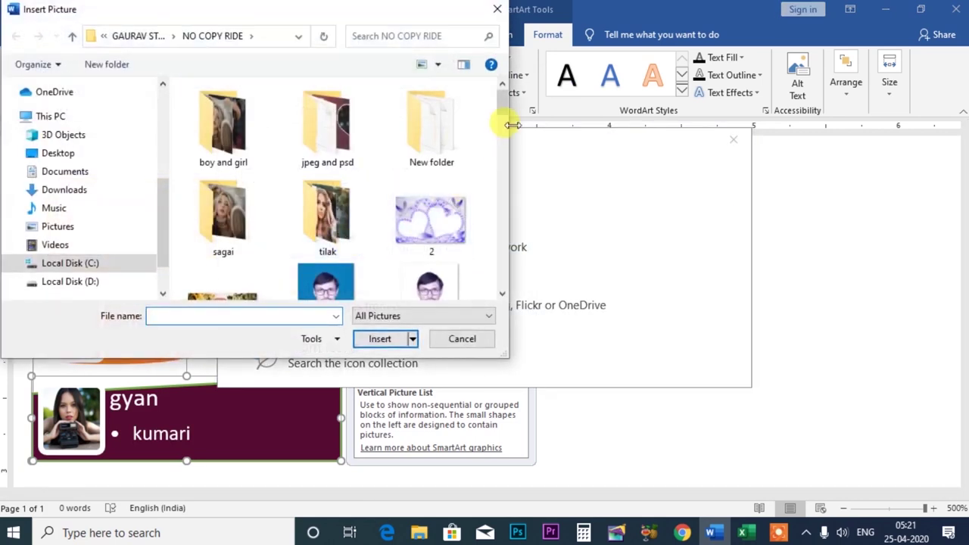
drag(503, 101, 503, 186)
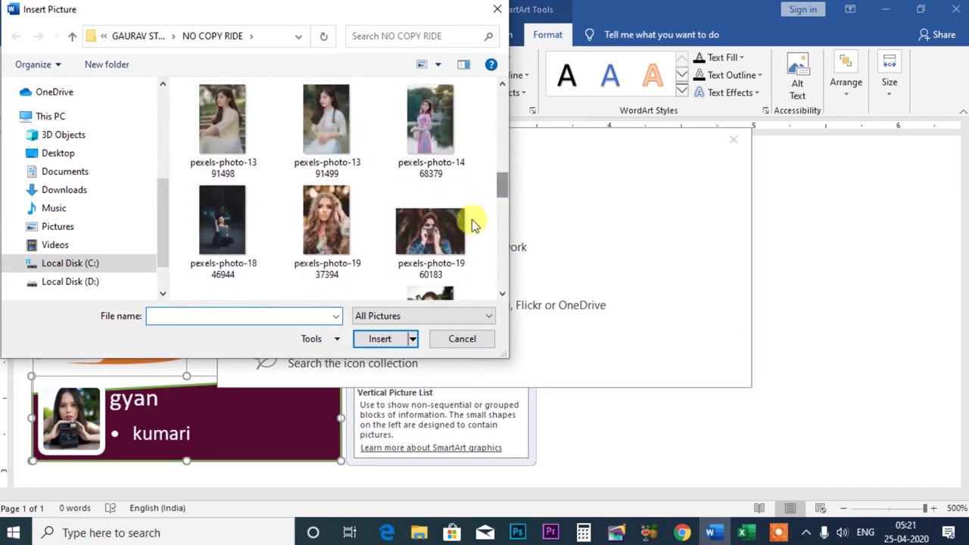
click(449, 230)
click(379, 339)
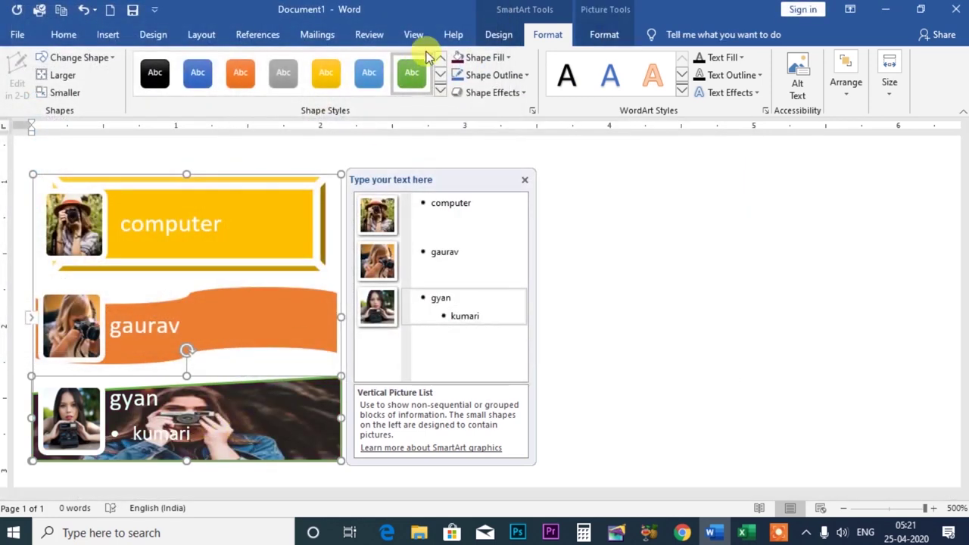
click(509, 59)
mouse_move(493, 280)
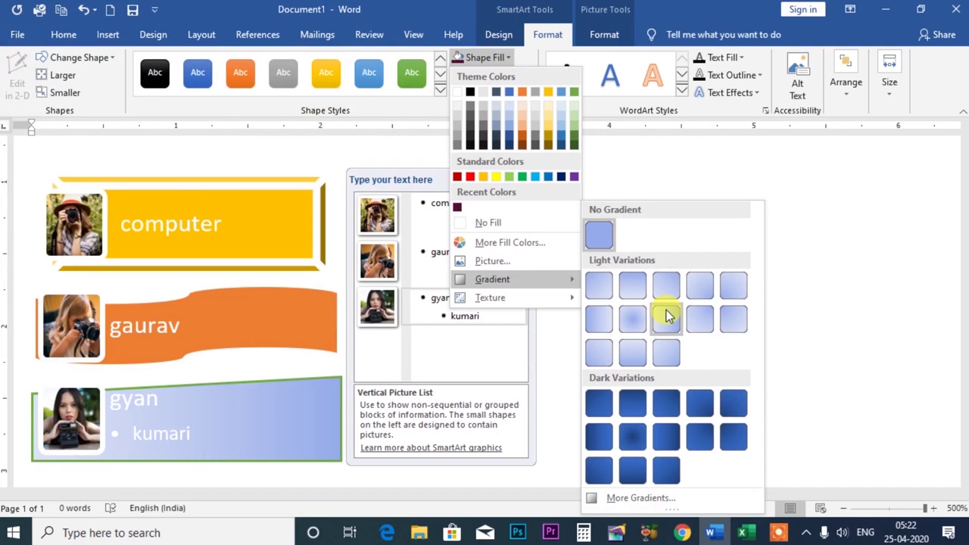
Give the gyan shape a preset gradient fill, set to Rectangular with a chosen direction.
click(640, 438)
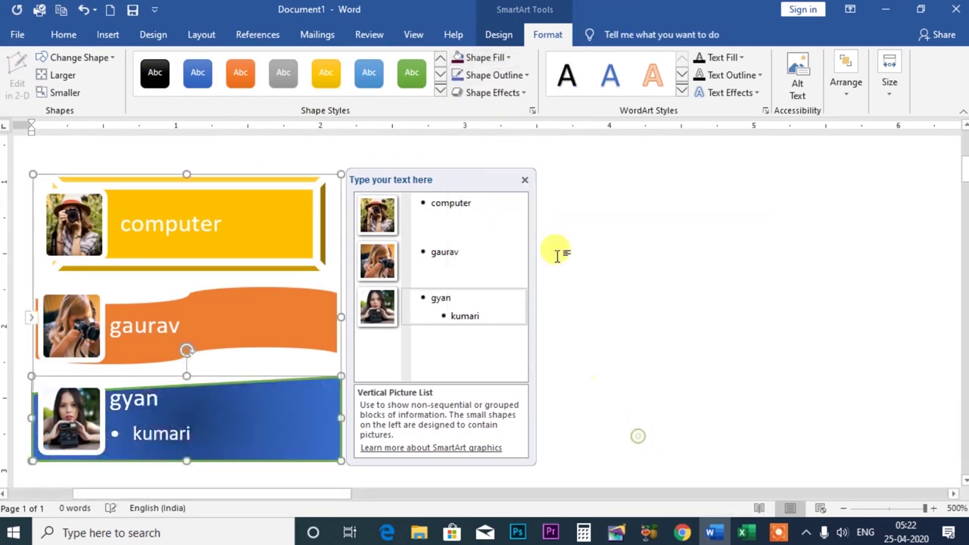
click(512, 60)
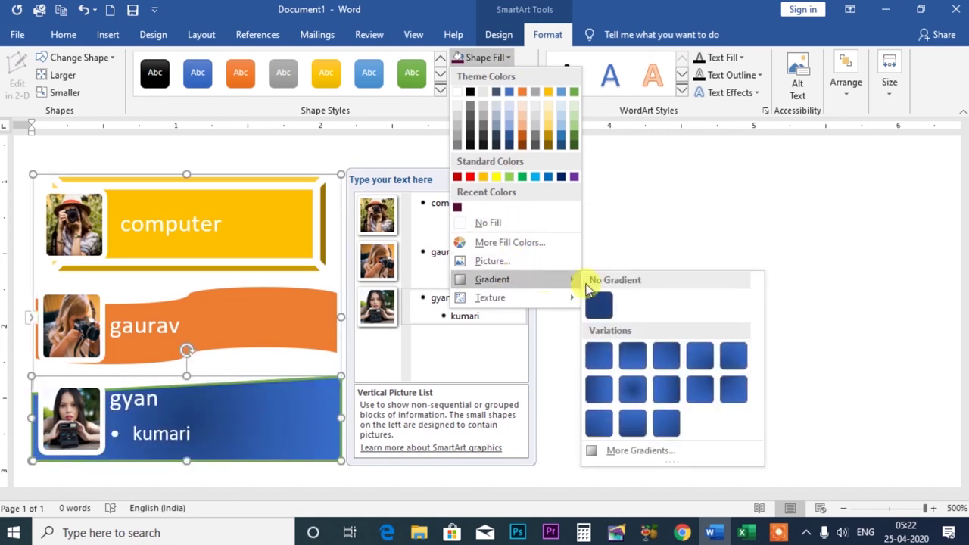
click(620, 450)
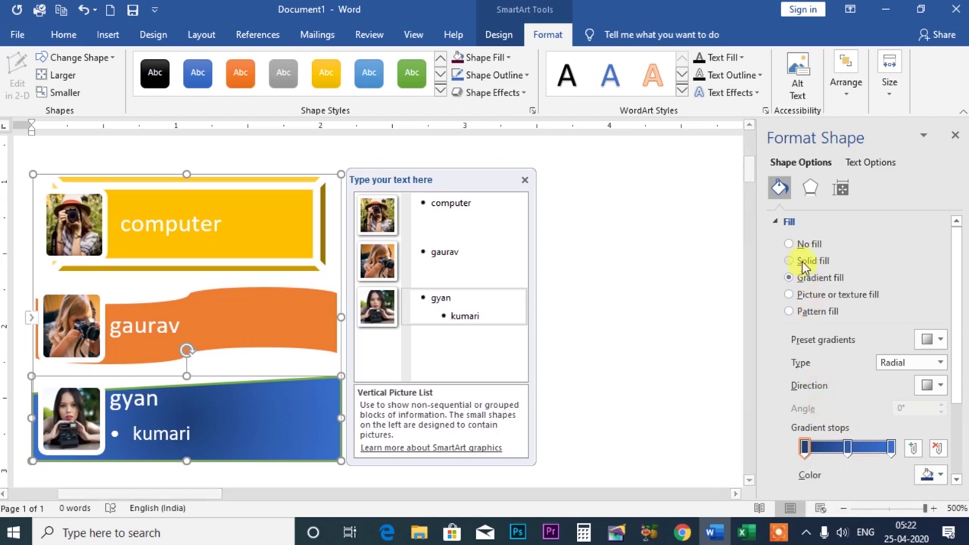
click(930, 340)
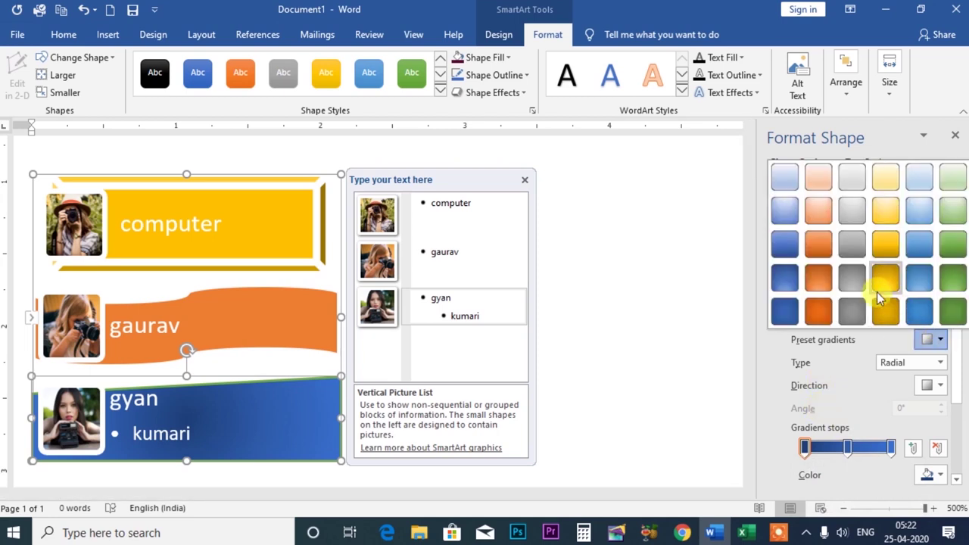
click(886, 277)
click(941, 363)
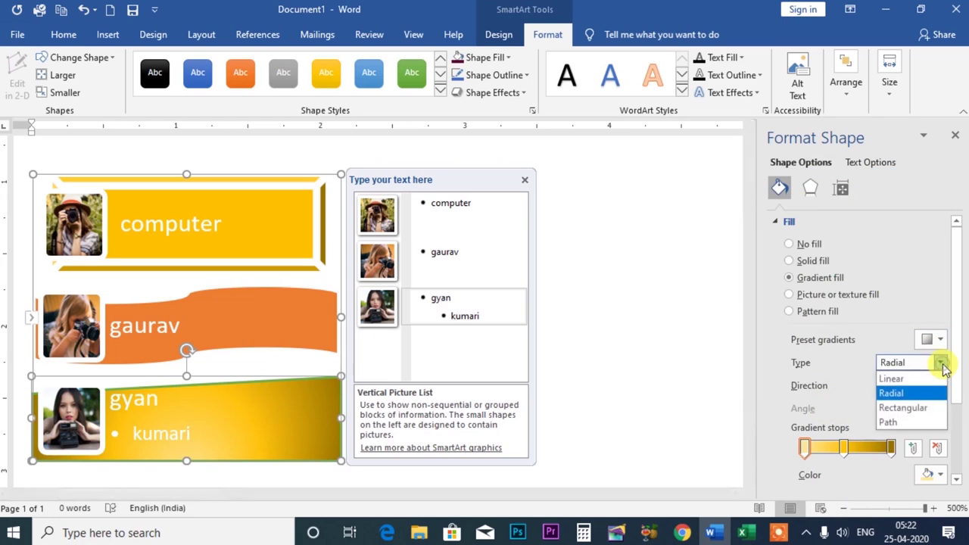
click(917, 408)
click(945, 386)
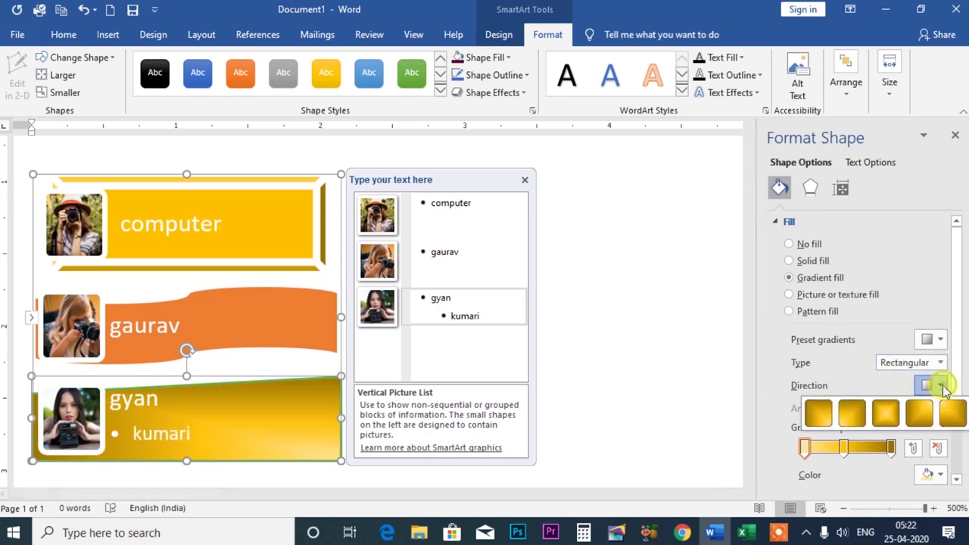
click(886, 413)
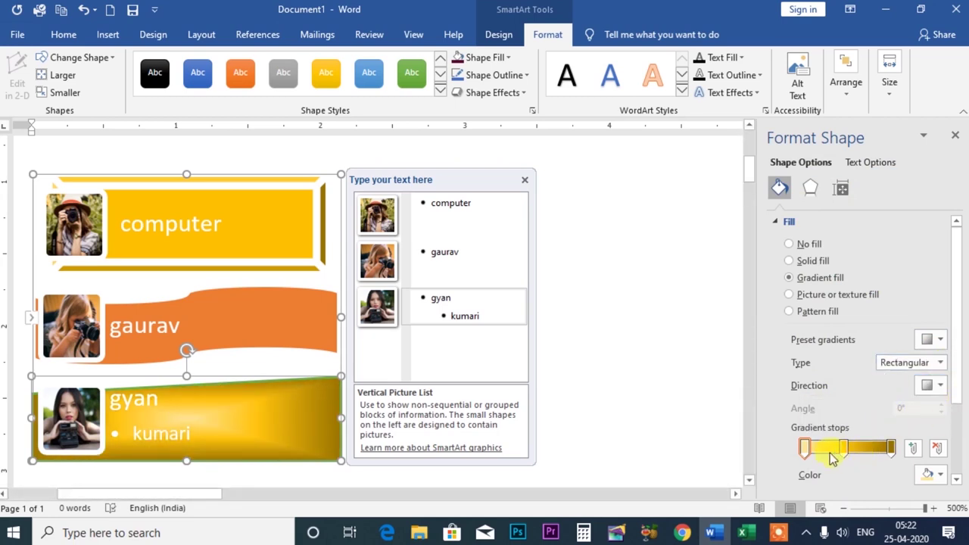
Colour the three gradient stops red, green and dark blue.
click(806, 448)
scroll(955, 332, down, 3)
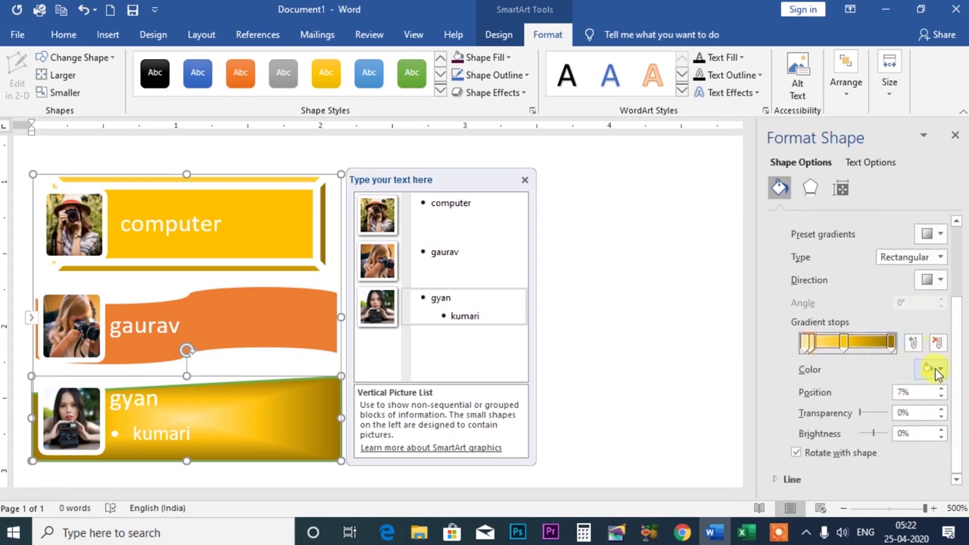
click(937, 372)
click(866, 311)
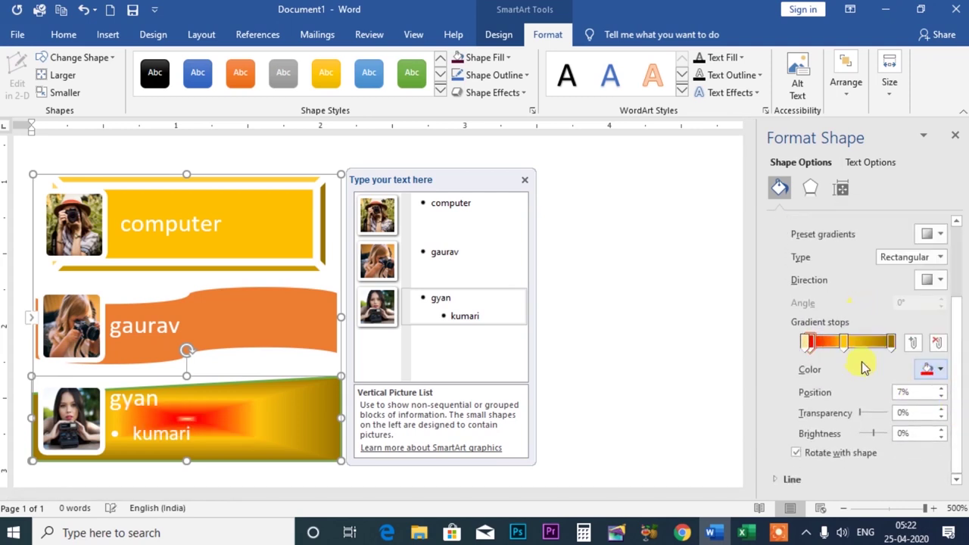
click(848, 342)
click(939, 369)
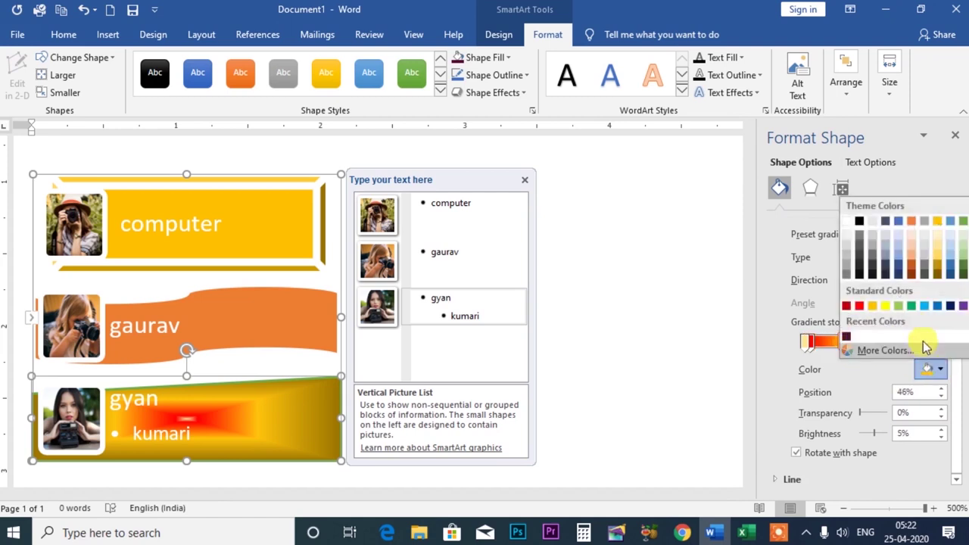
click(909, 306)
click(890, 342)
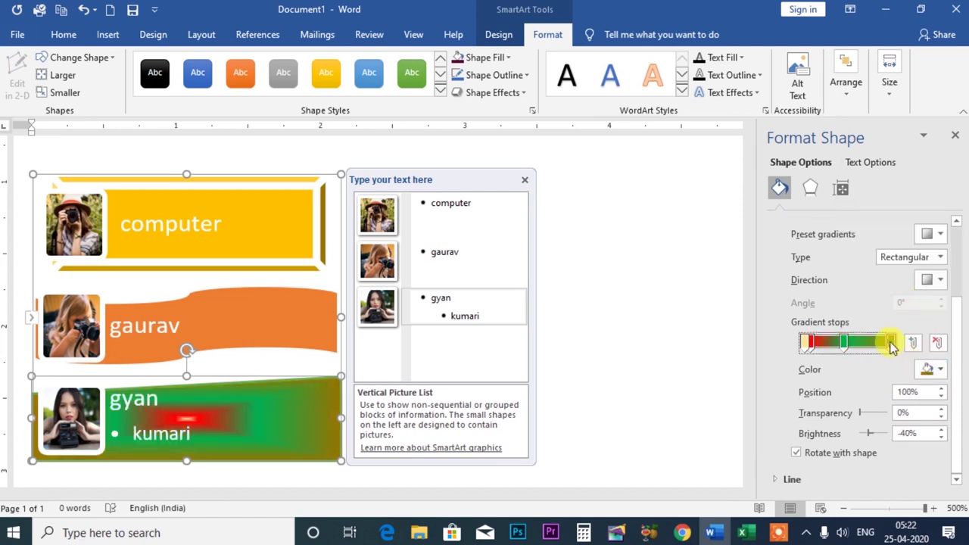
click(939, 370)
click(949, 306)
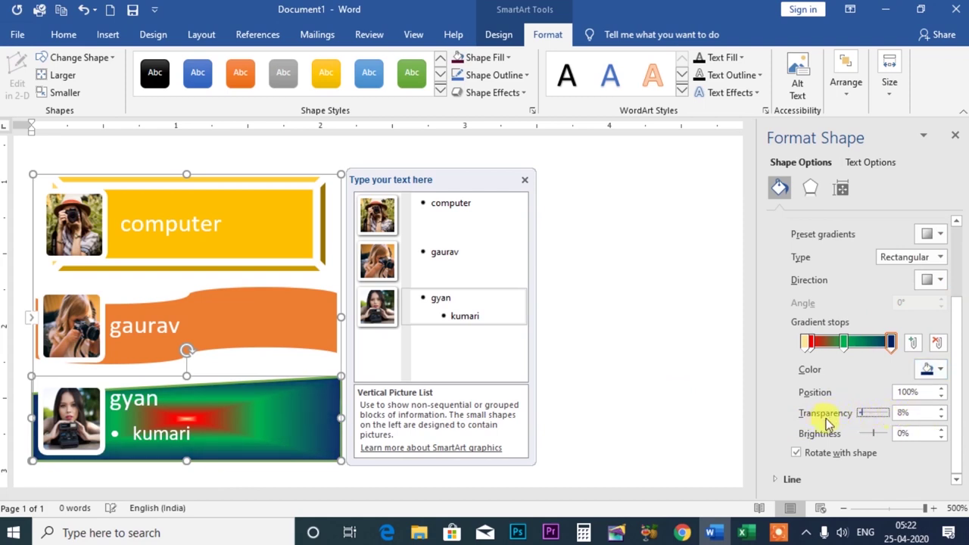
click(956, 134)
Give the gyan shape a pink tissue texture and the computer shape a green outline.
click(505, 58)
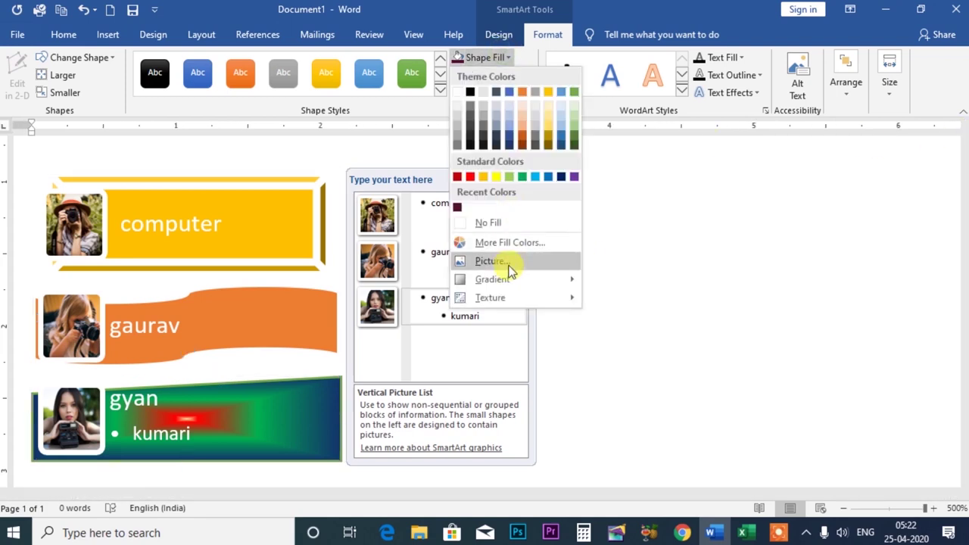
mouse_move(490, 298)
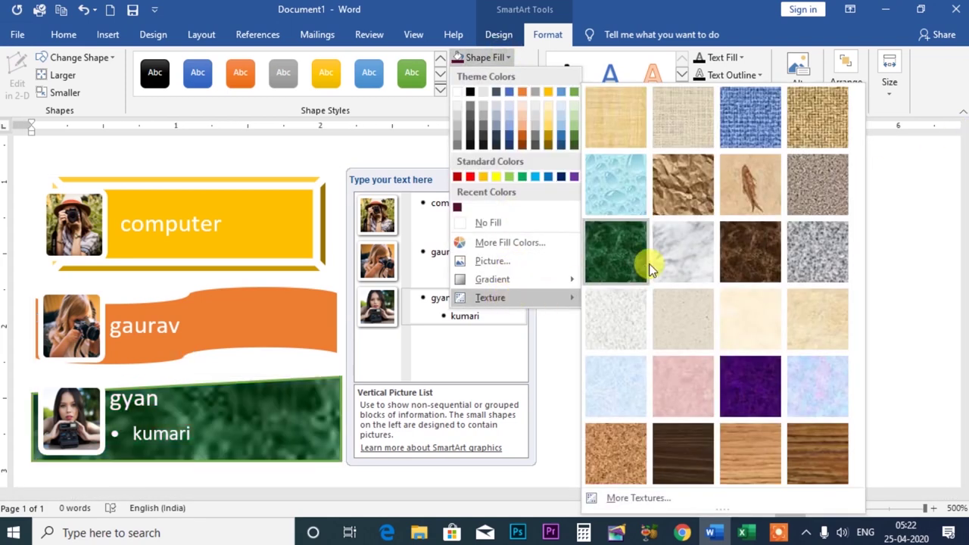
click(687, 380)
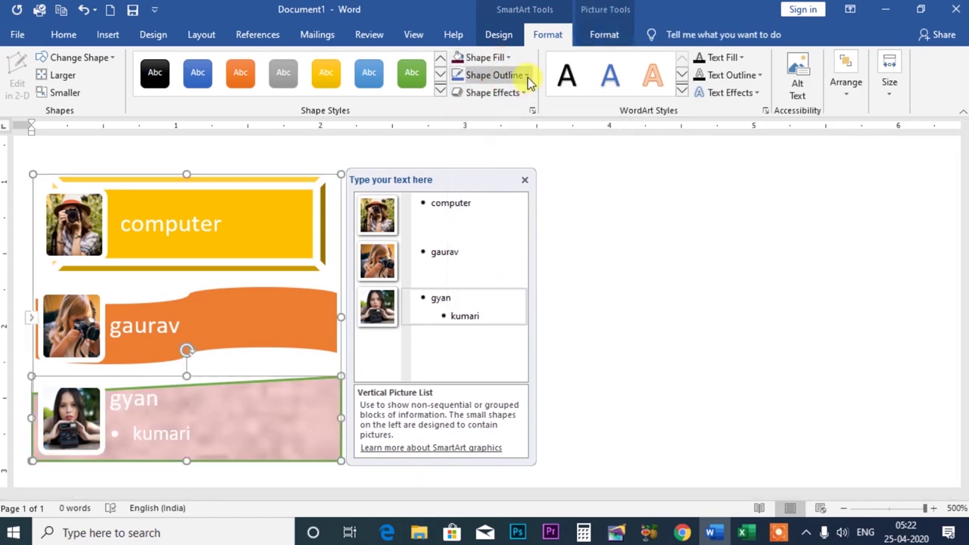
click(301, 198)
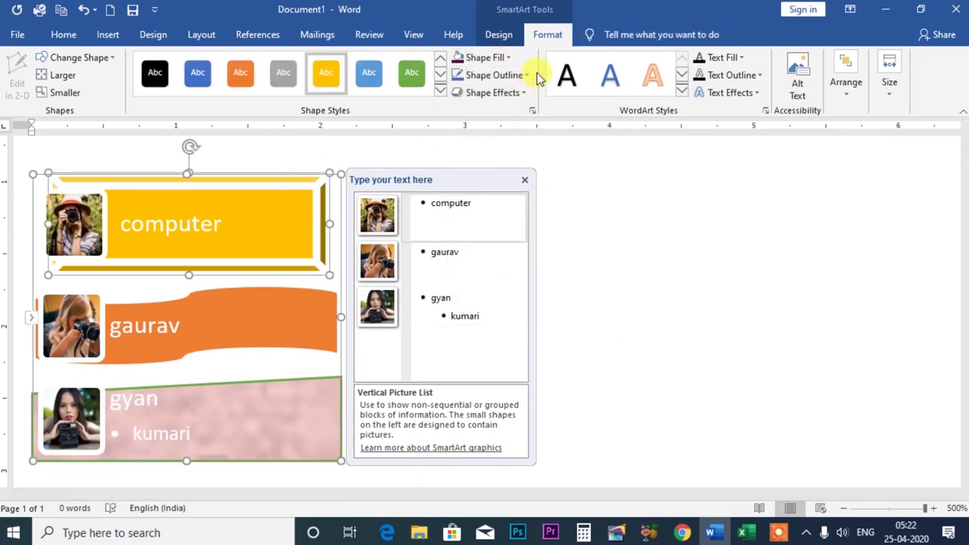
click(526, 75)
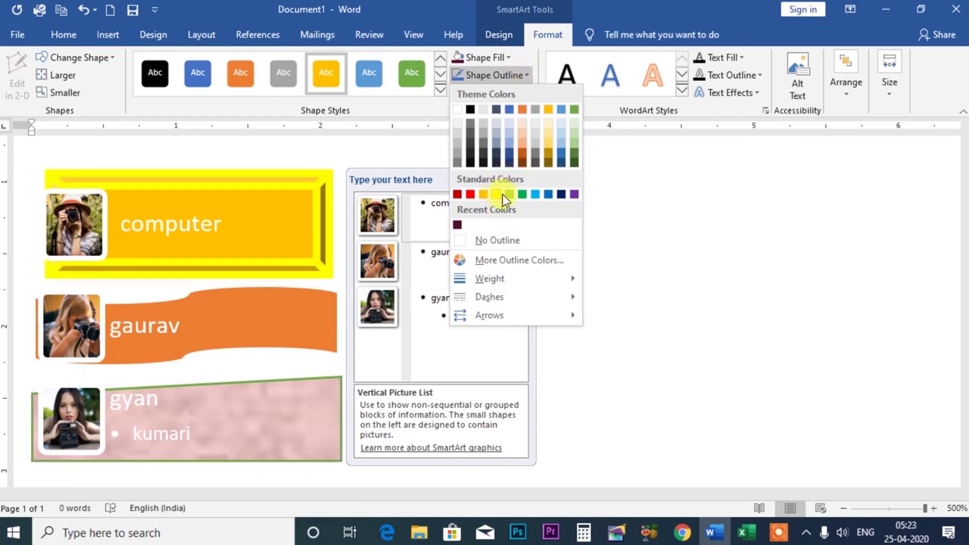
click(526, 194)
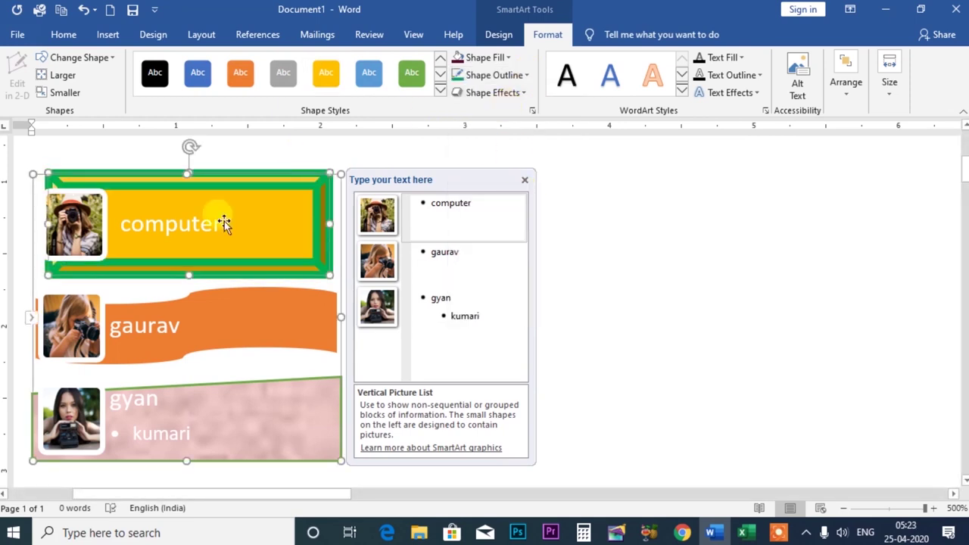
click(528, 79)
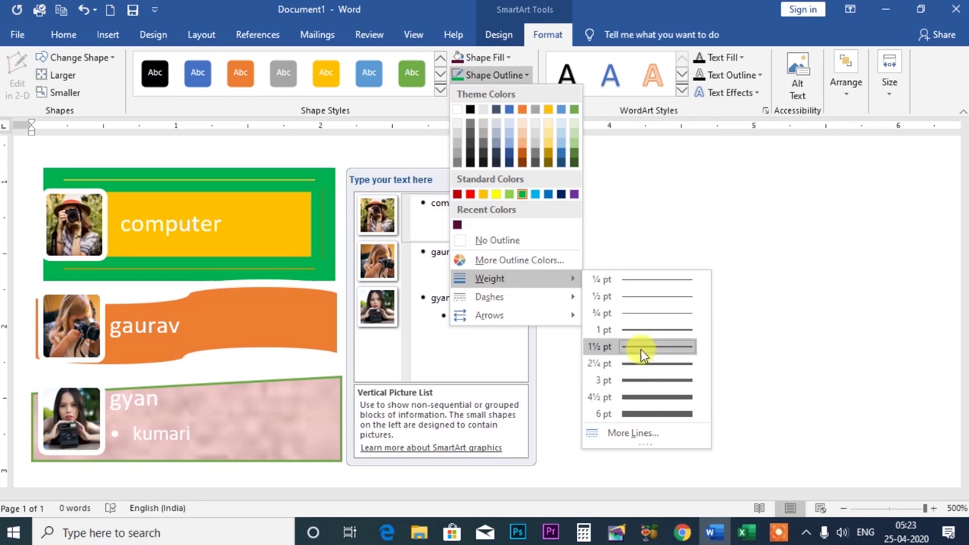
mouse_move(489, 315)
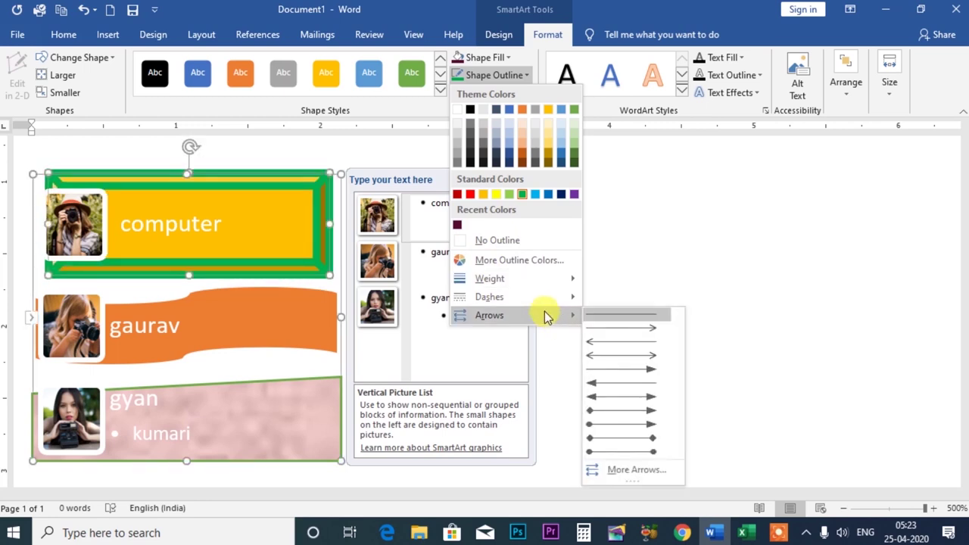
click(619, 398)
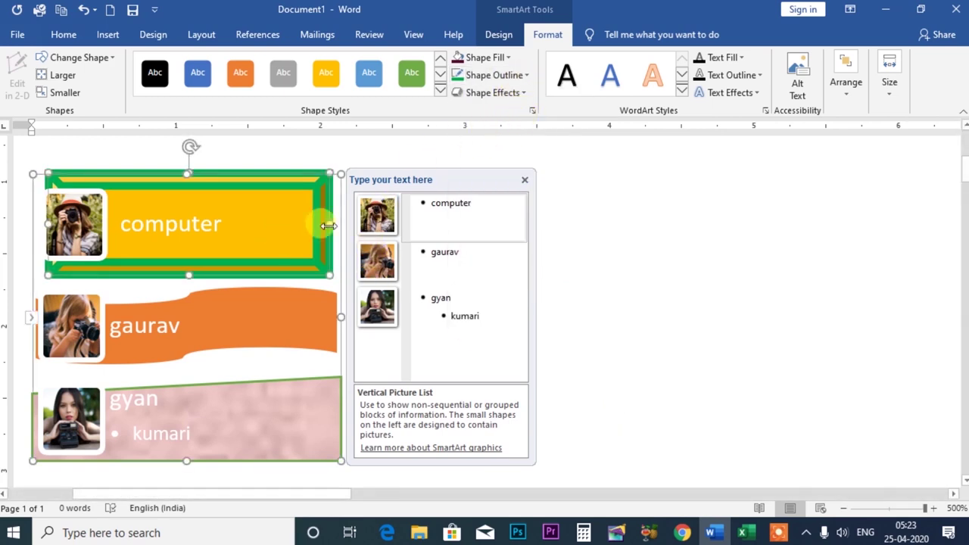
click(527, 94)
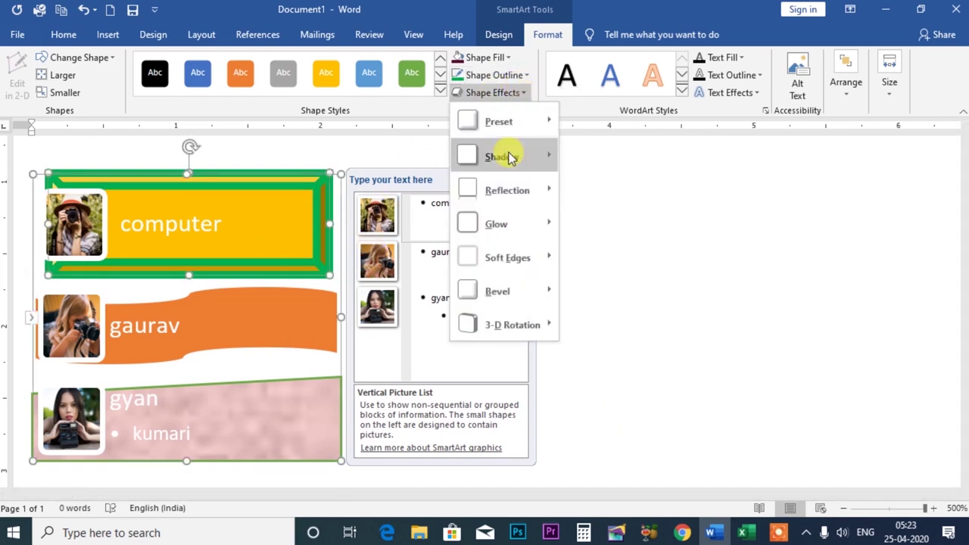
mouse_move(502, 157)
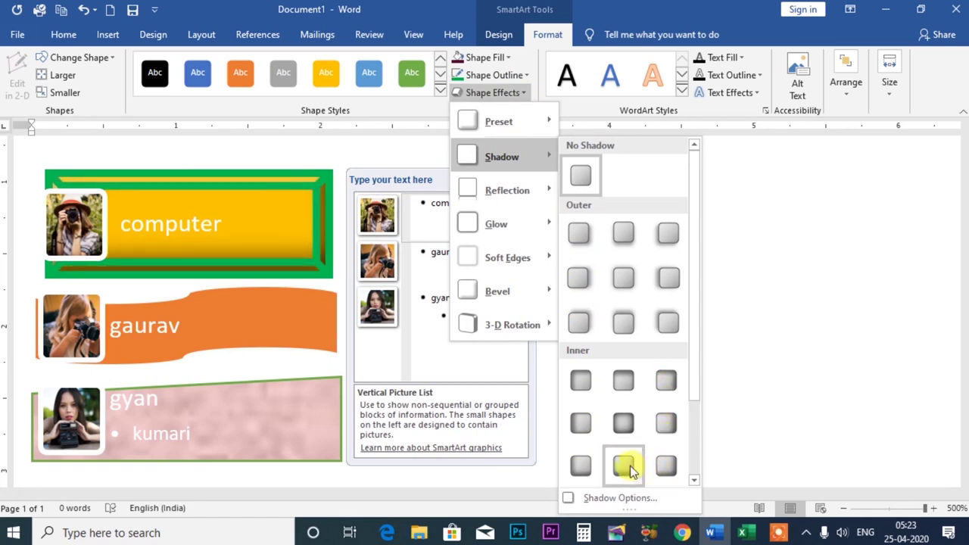
Give the computer shape a red preset shadow with more transparency and 12 pt blur.
click(611, 498)
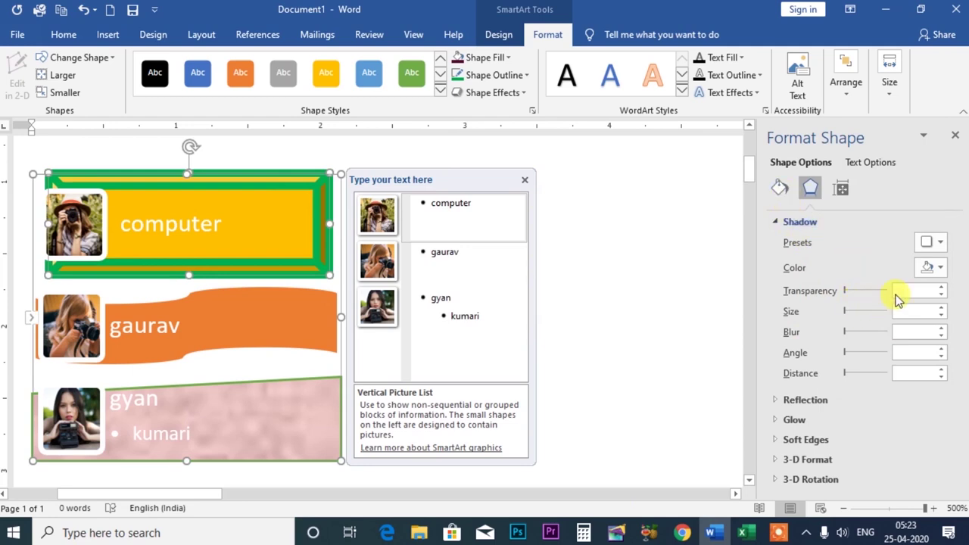
click(935, 244)
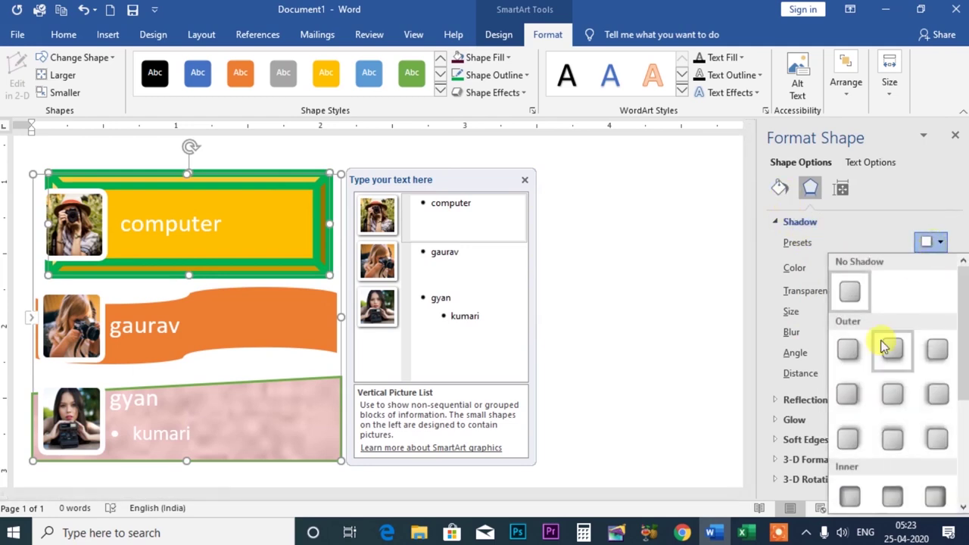
click(856, 492)
click(942, 270)
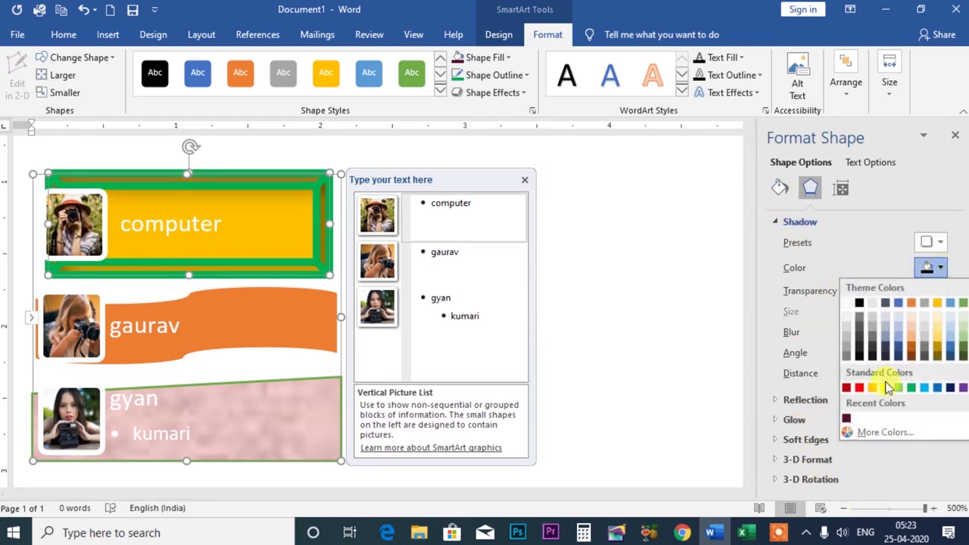
click(861, 387)
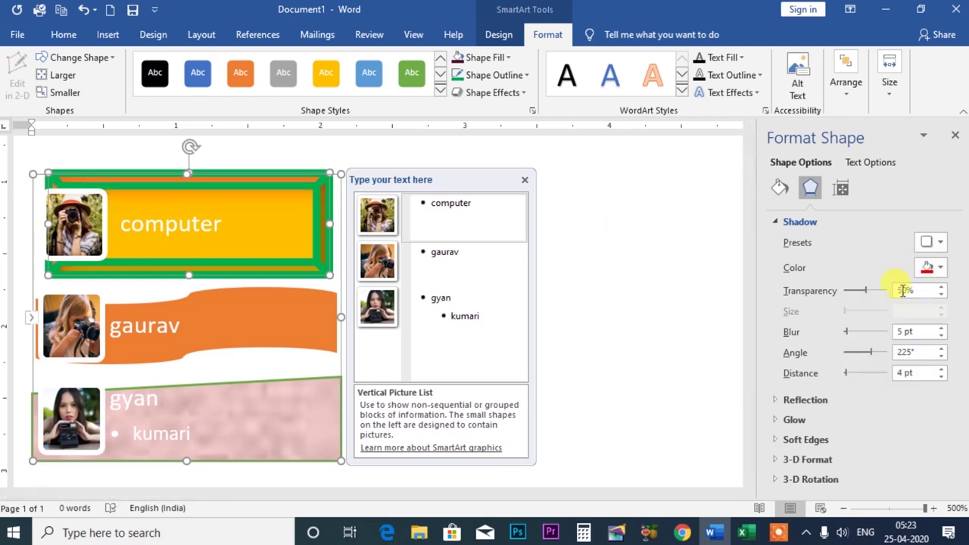
mouse_move(846, 291)
mouse_down()
mouse_move(875, 291)
mouse_move(857, 291)
mouse_up()
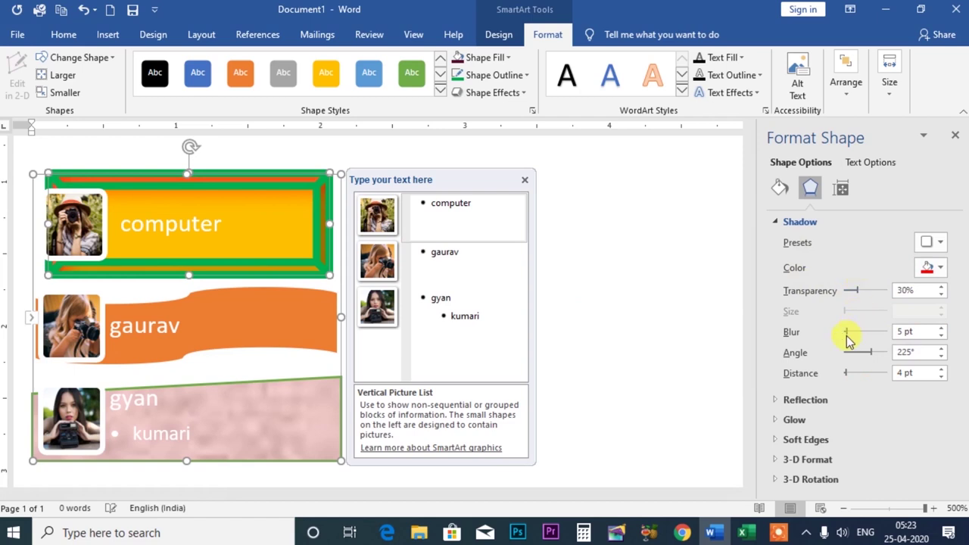
click(873, 333)
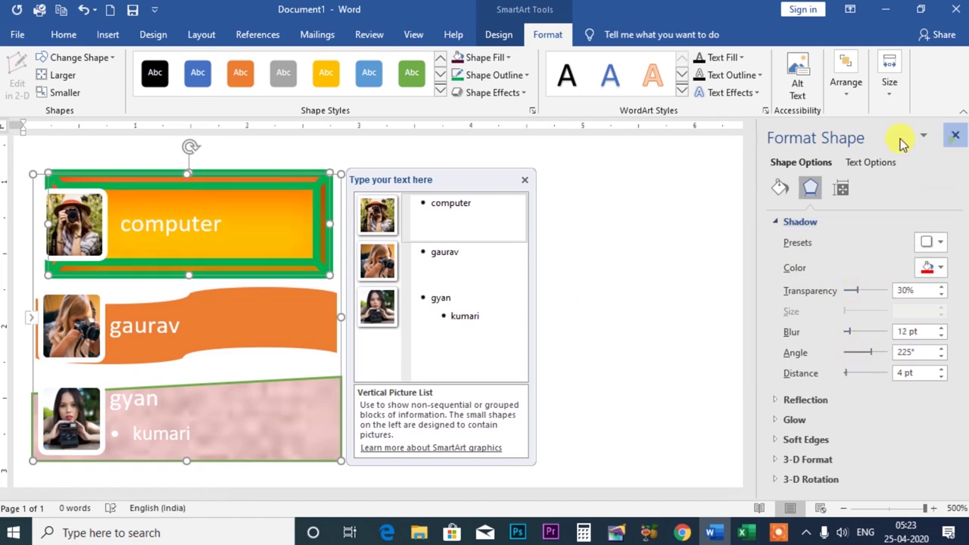
click(955, 135)
Add yellow glow, inner shadow and reflection effects to the computer shape.
click(511, 92)
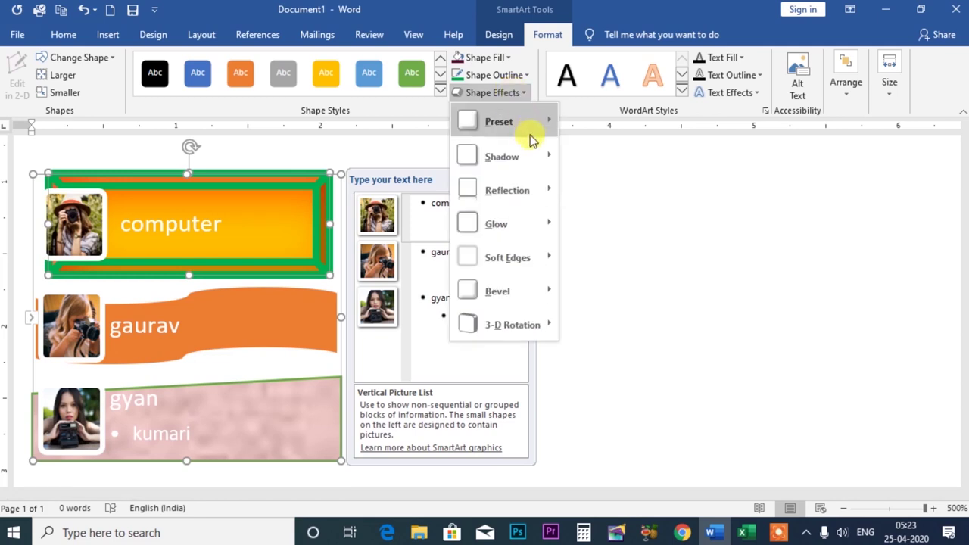
mouse_move(497, 224)
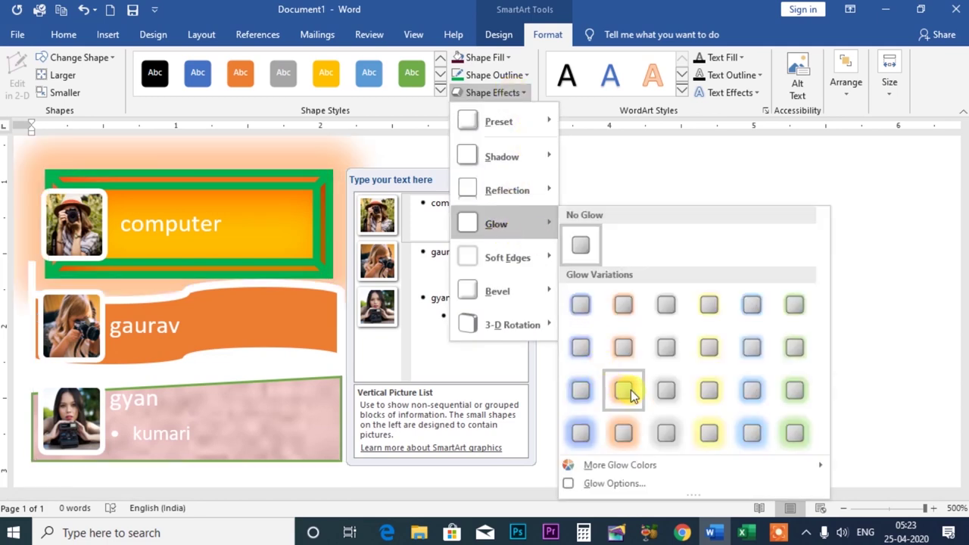
click(628, 390)
click(528, 94)
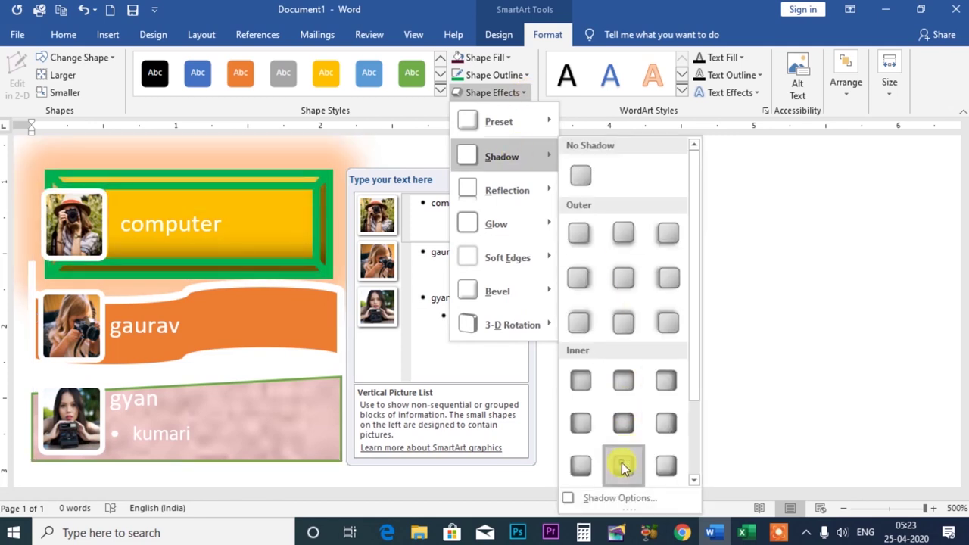
click(623, 467)
click(522, 94)
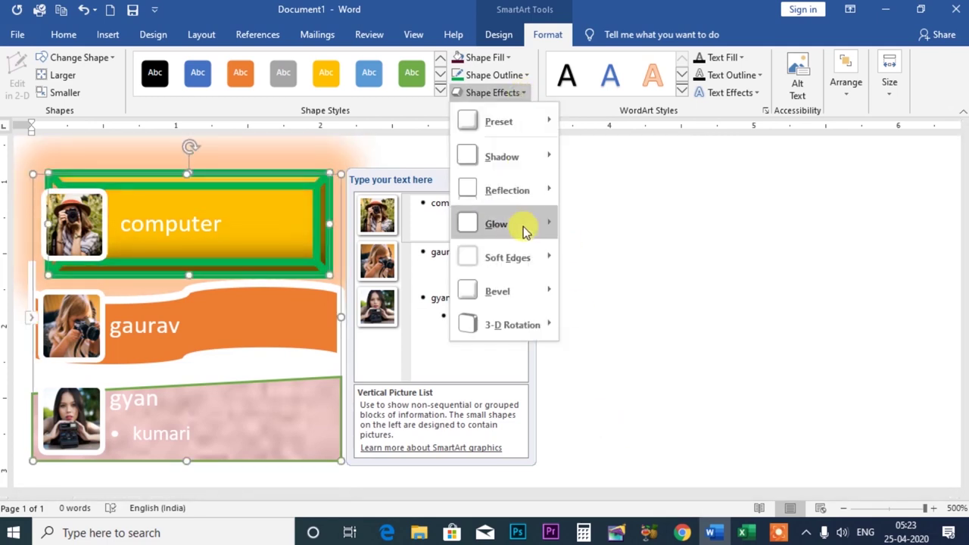
mouse_move(507, 190)
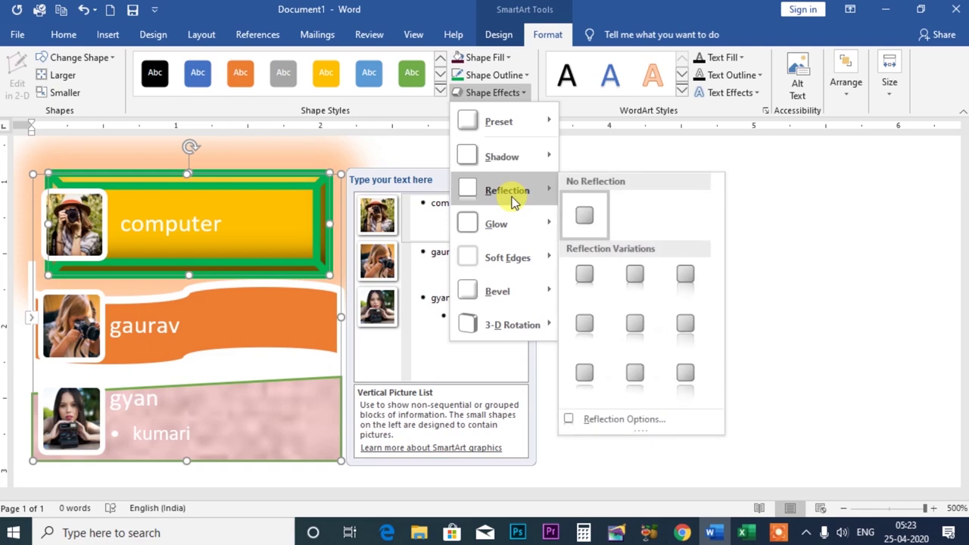
click(635, 376)
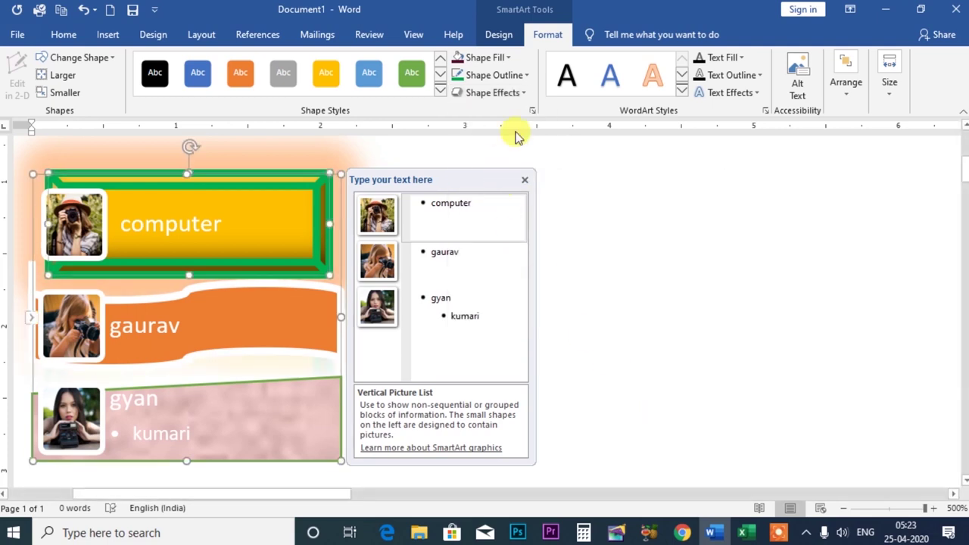
click(521, 92)
mouse_move(500, 224)
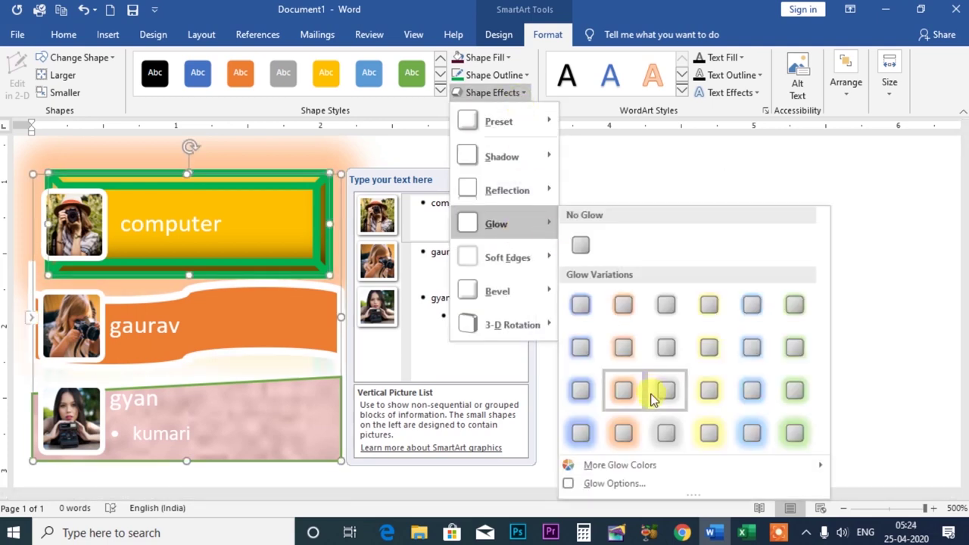
click(660, 390)
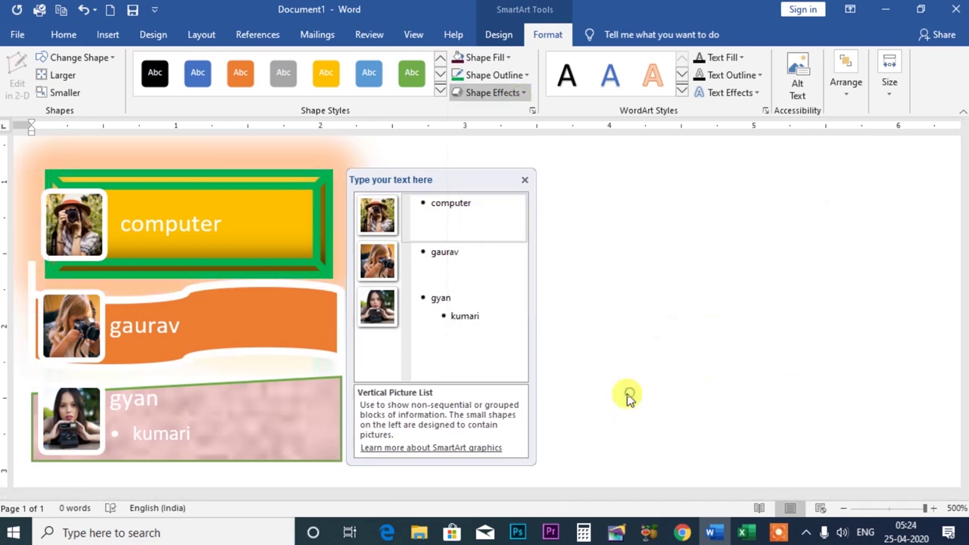
Soften the computer shape's edges, add a bevel, and set 3-D rotation to none.
click(523, 91)
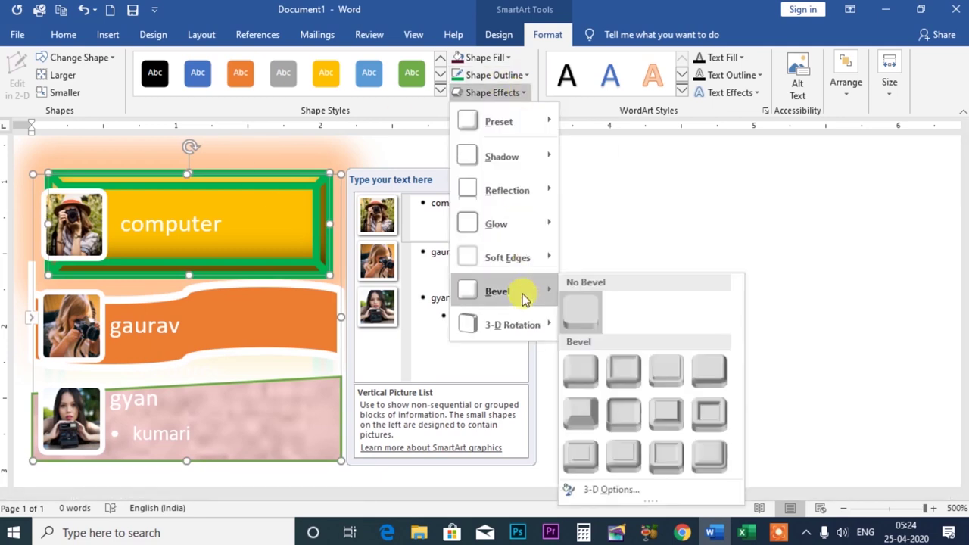
mouse_move(507, 257)
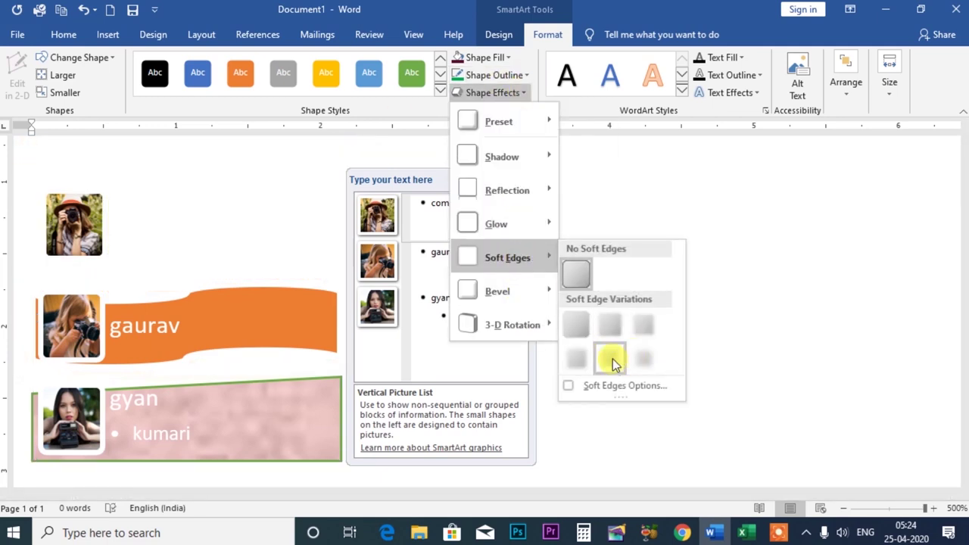
click(612, 326)
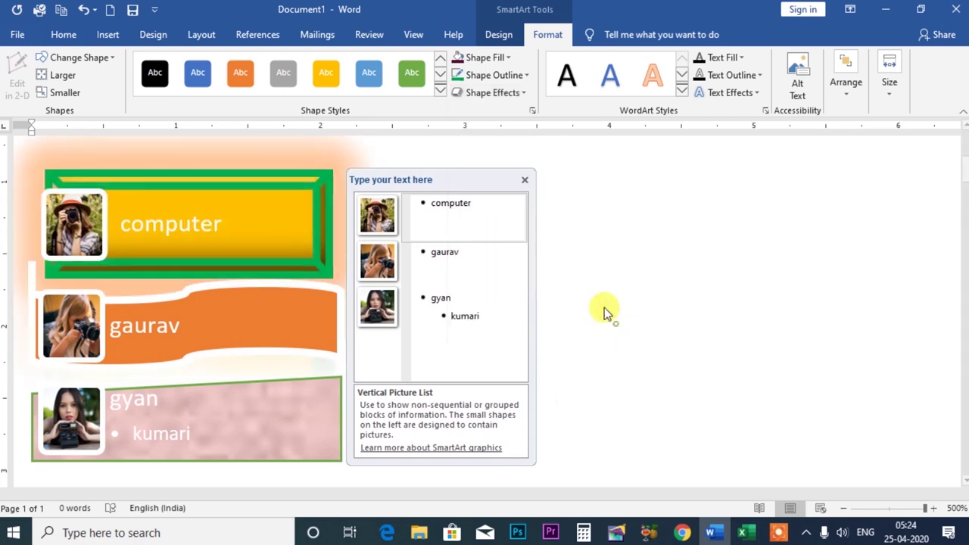
click(522, 93)
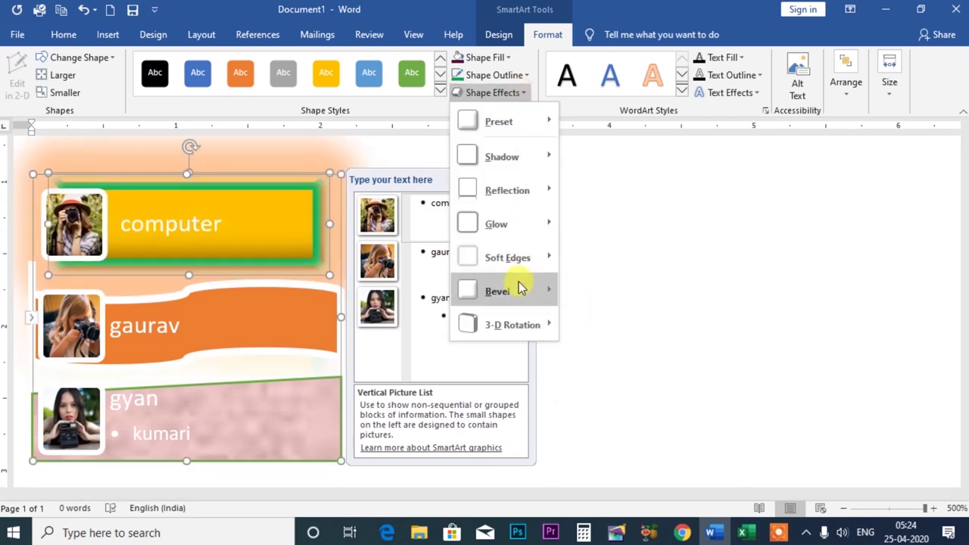
mouse_move(498, 291)
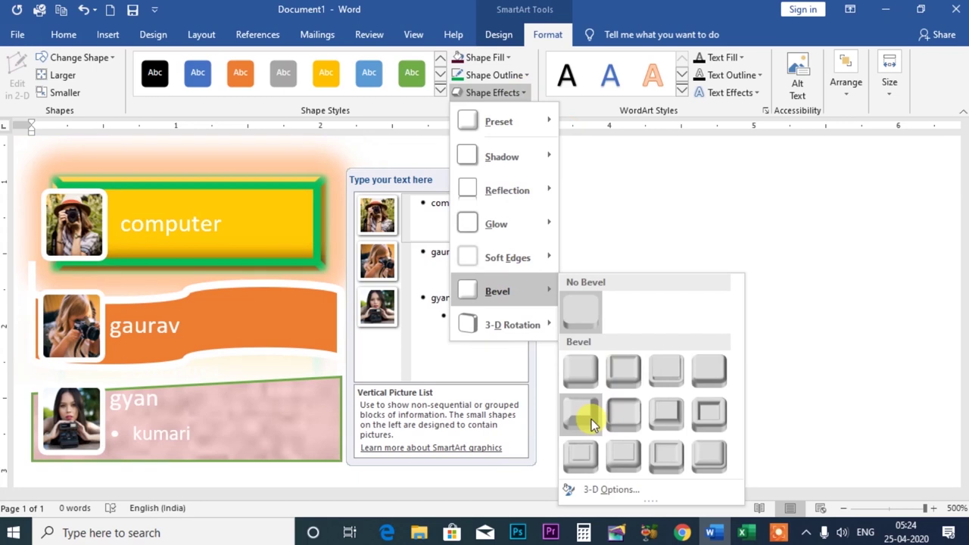
click(592, 419)
click(525, 91)
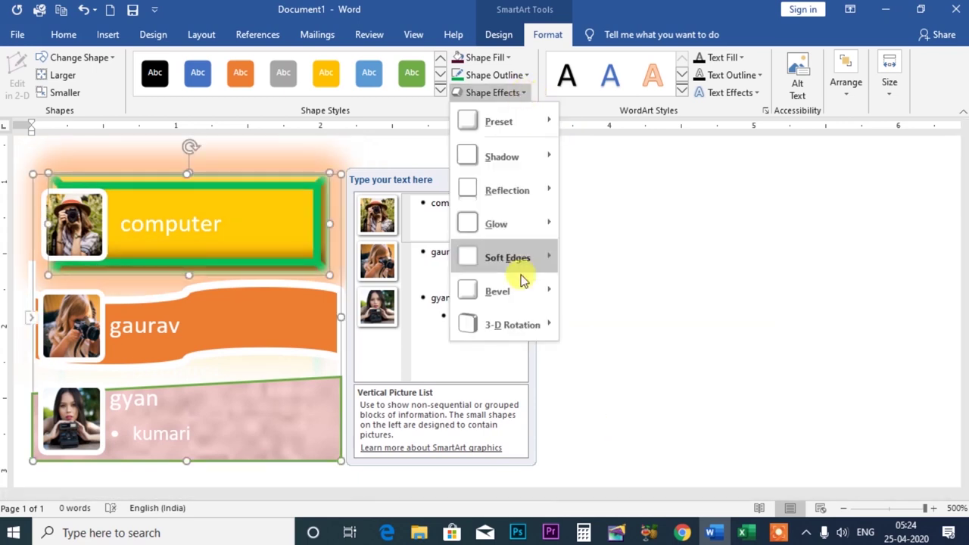
mouse_move(503, 324)
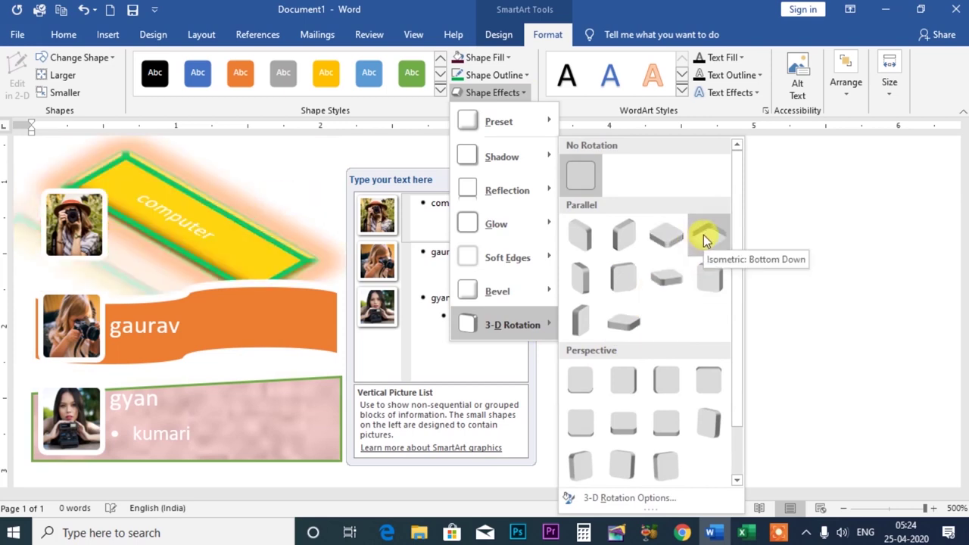
click(574, 180)
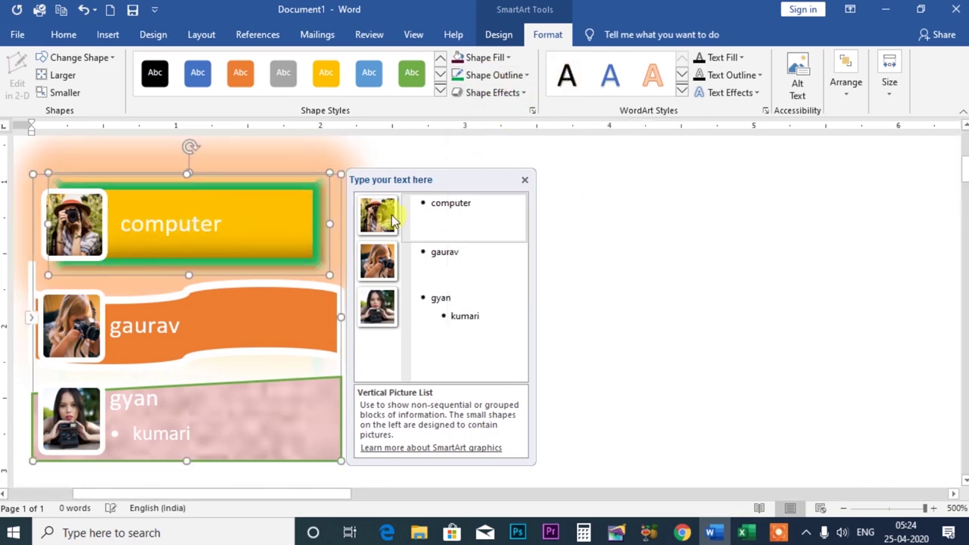
Apply plain, orange outlined and shadowed WordArt styles in turn to the computer text.
click(576, 83)
click(683, 92)
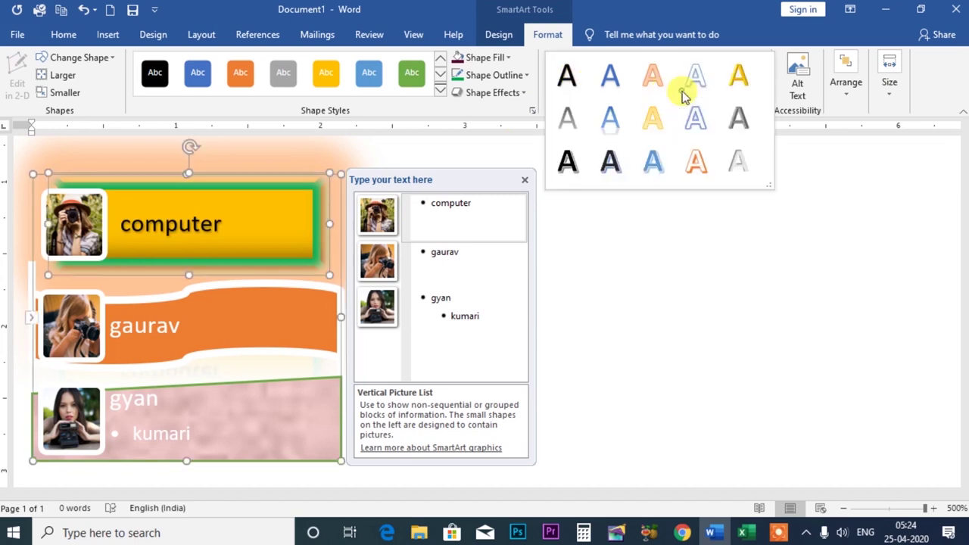
click(690, 166)
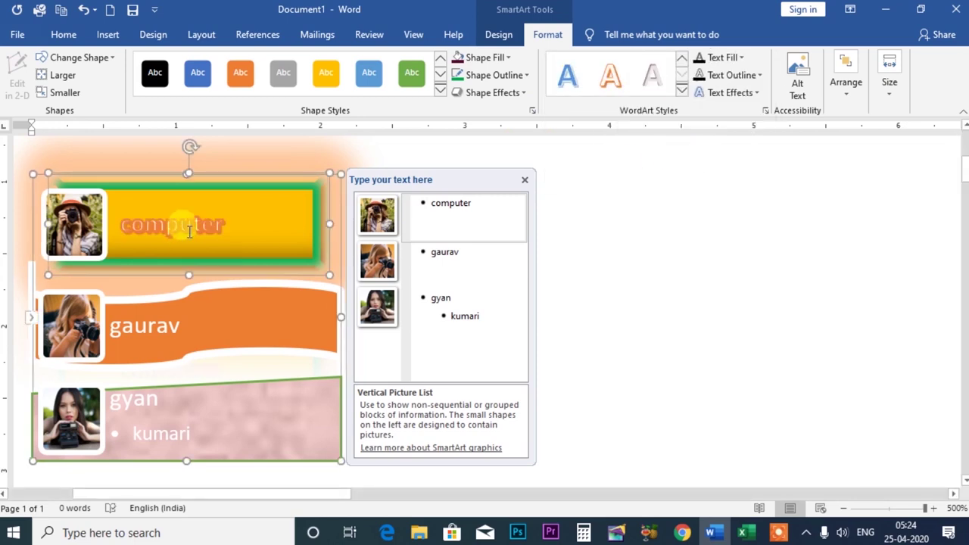
click(680, 92)
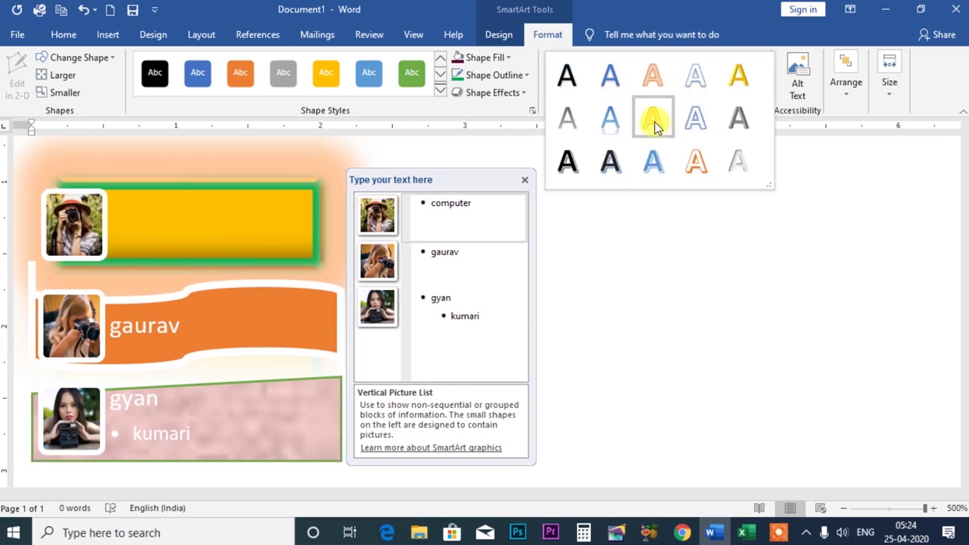
click(610, 164)
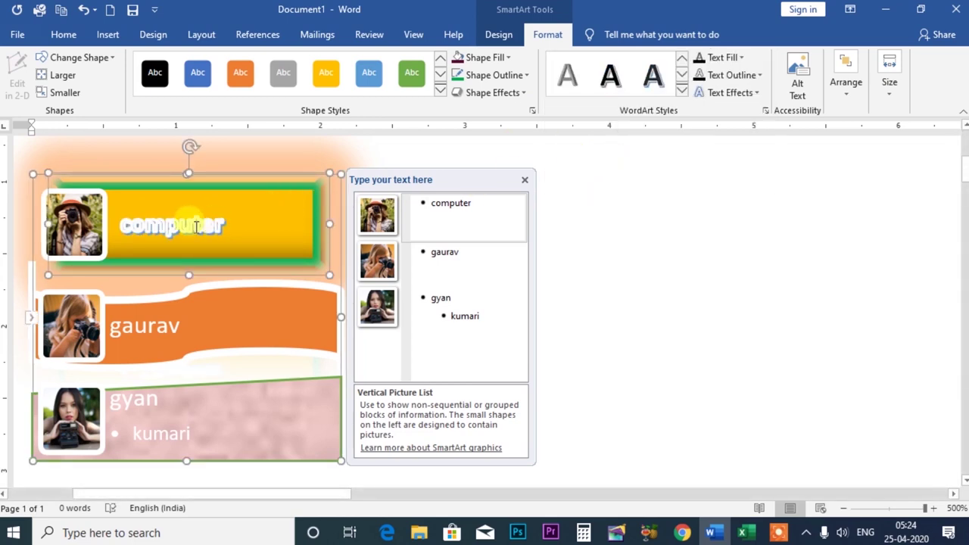
double_click(220, 225)
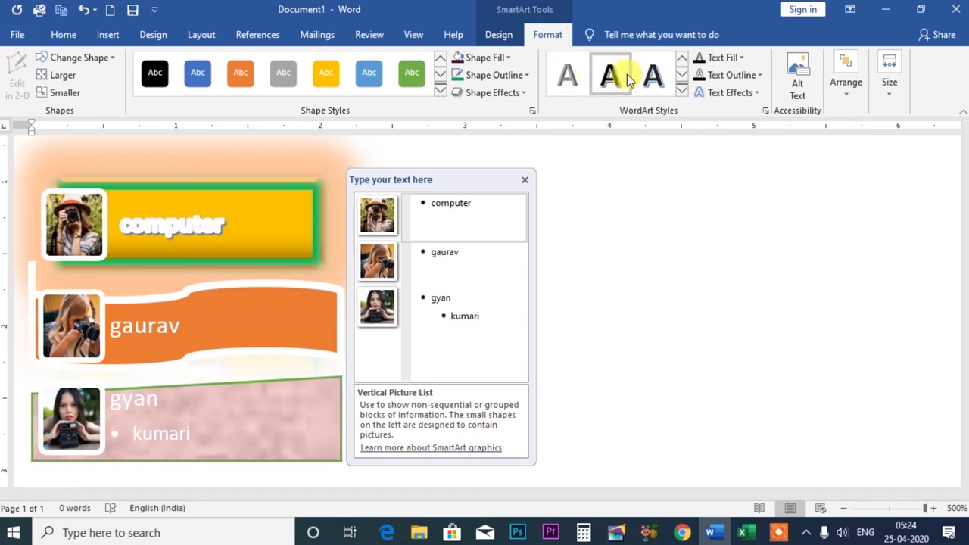
click(653, 76)
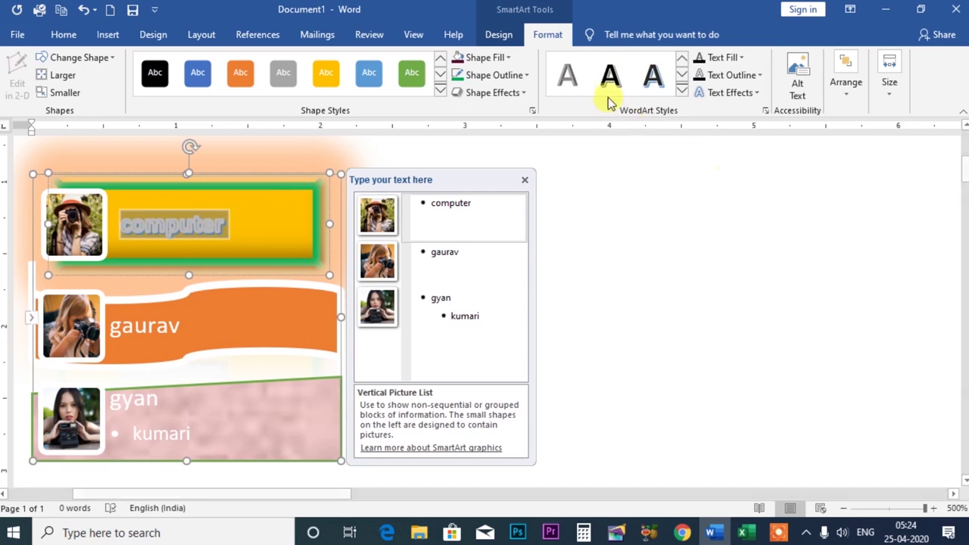
Colour the gaurav text light blue and drag the SmartArt text pane narrower.
click(238, 314)
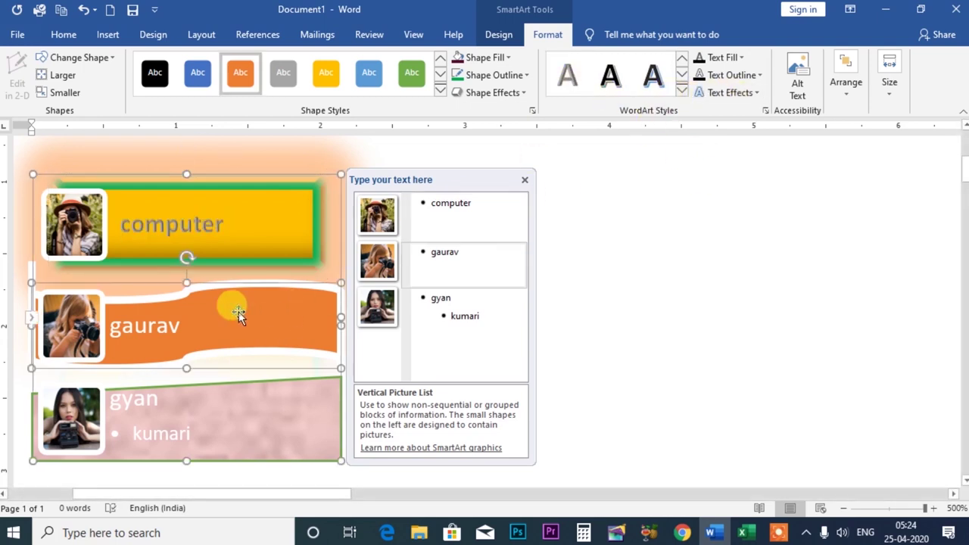
click(742, 58)
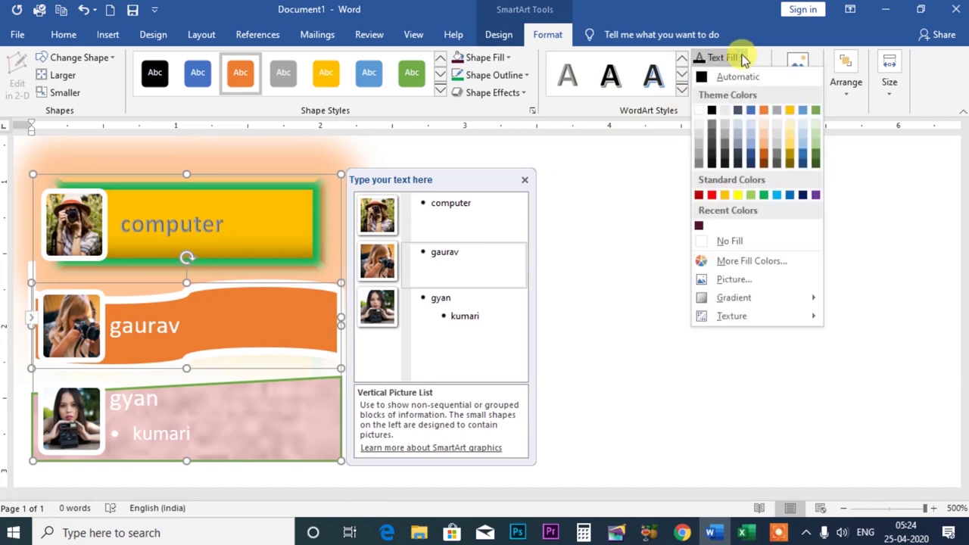
click(777, 196)
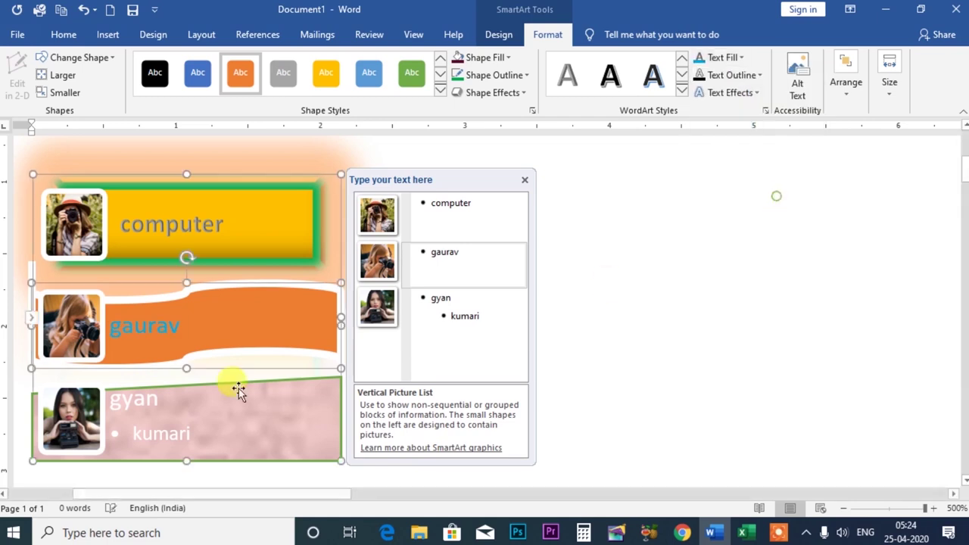
double_click(179, 324)
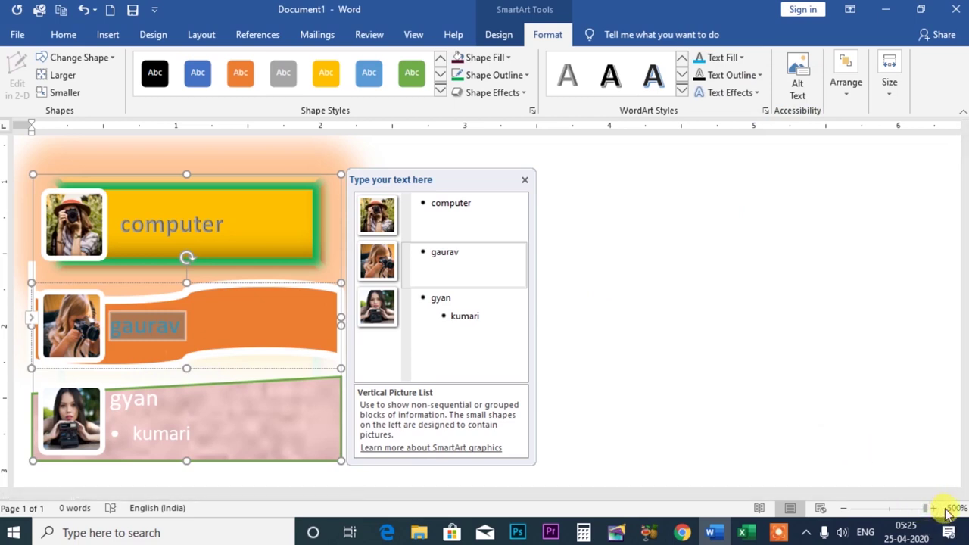
click(341, 460)
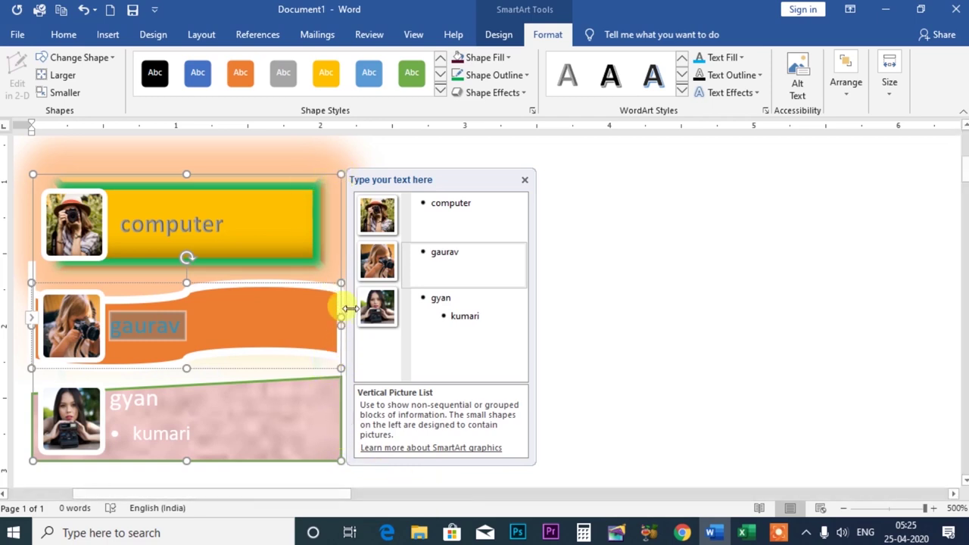
drag(346, 315, 443, 316)
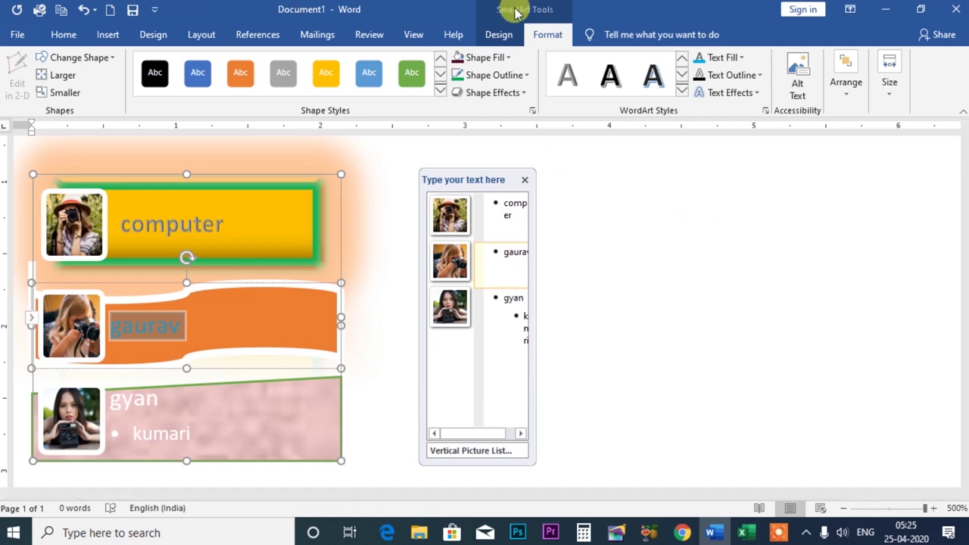
click(241, 315)
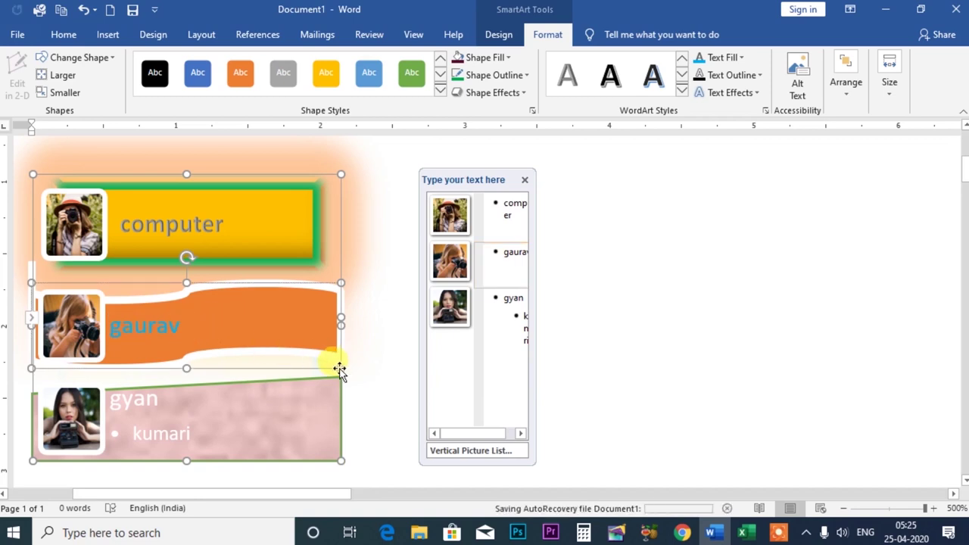
Enlarge the orange gaurav shape and grow its text four sizes with Grow Font.
drag(337, 367, 396, 411)
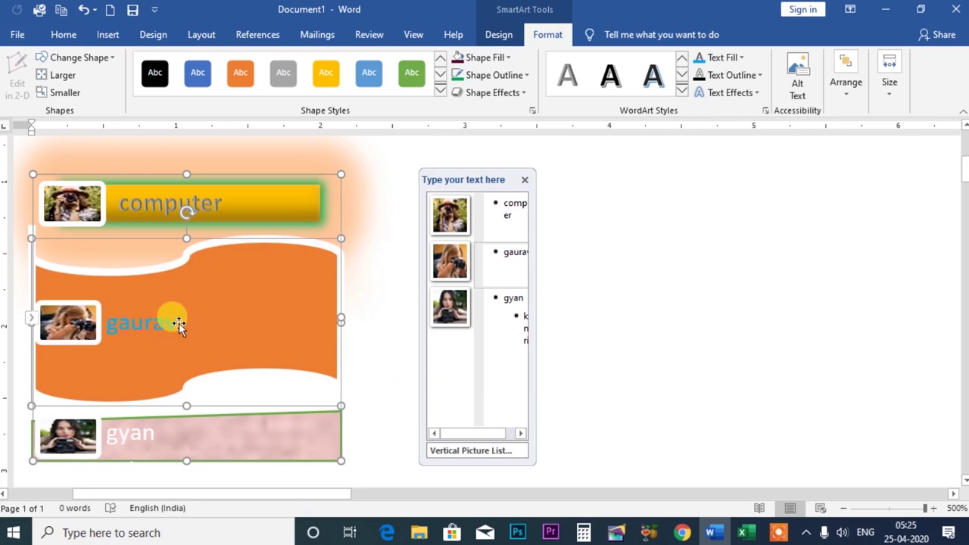
drag(171, 321, 105, 321)
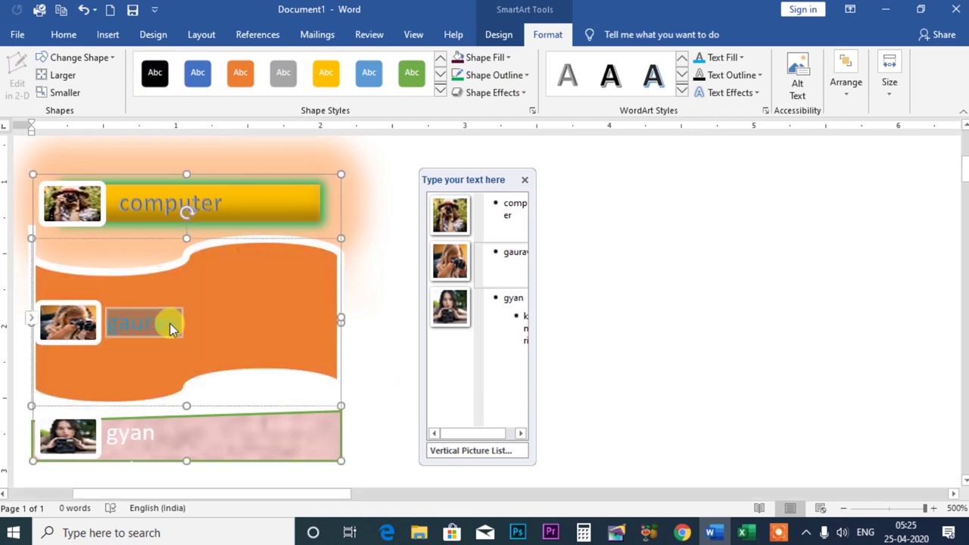
click(64, 36)
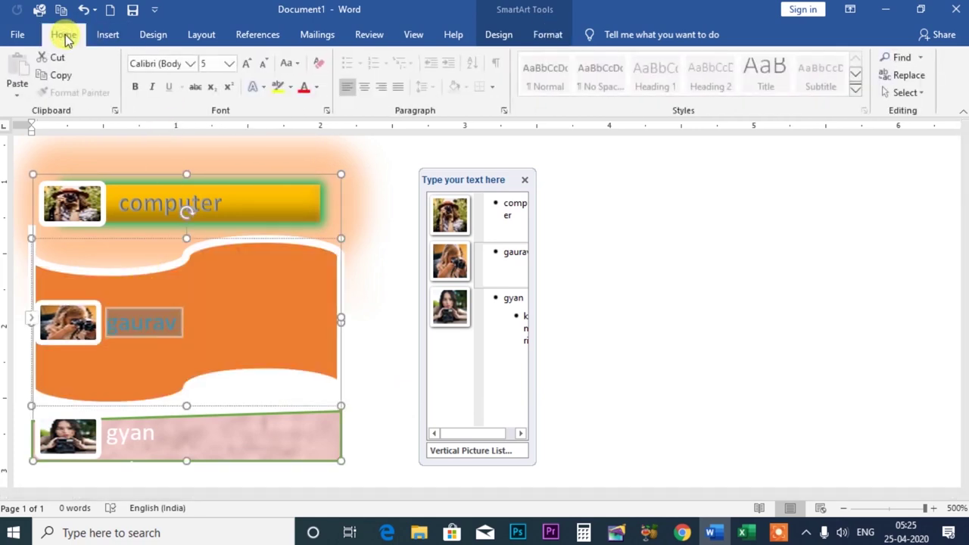
click(246, 65)
click(246, 65)
click(246, 65)
click(246, 65)
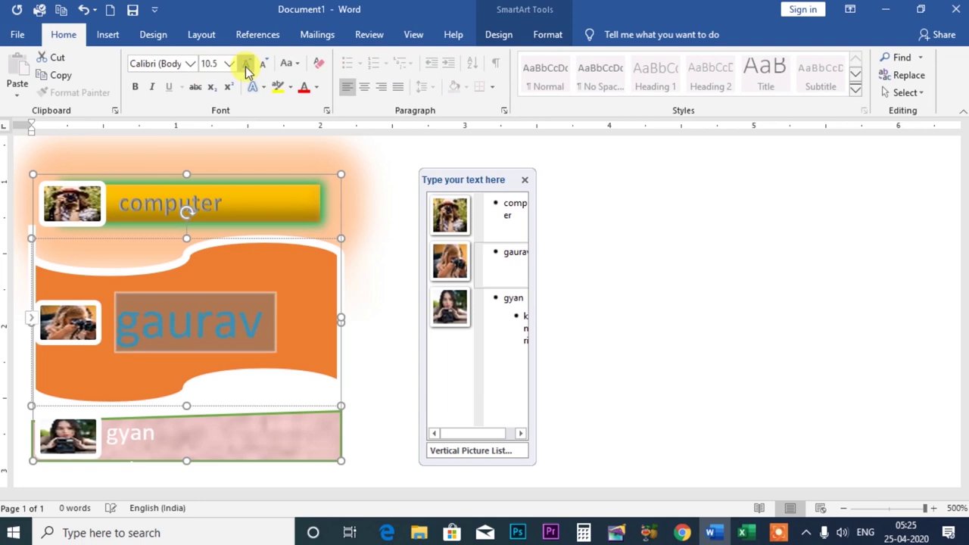
click(676, 320)
scroll(363, 341, up, 1)
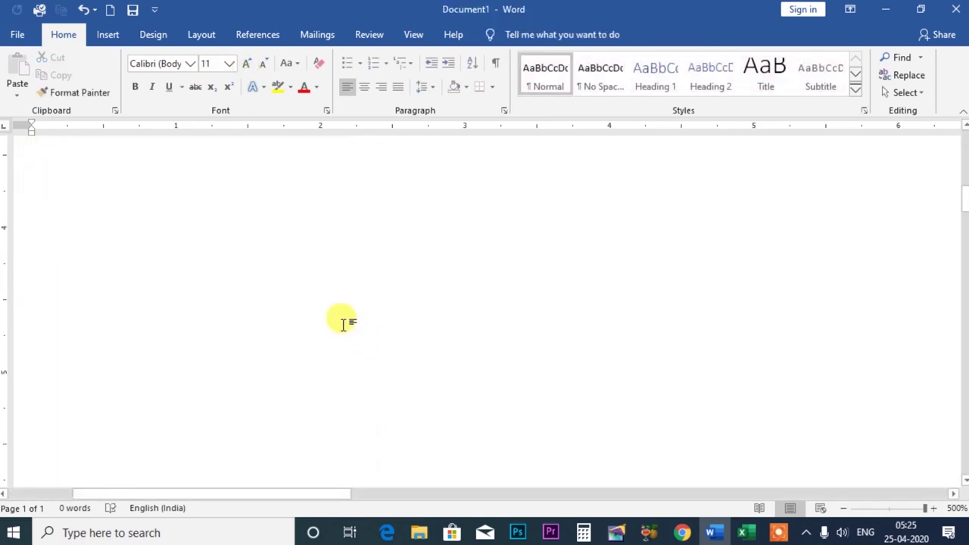
scroll(342, 321, down, 5)
scroll(336, 288, up, 3)
click(267, 296)
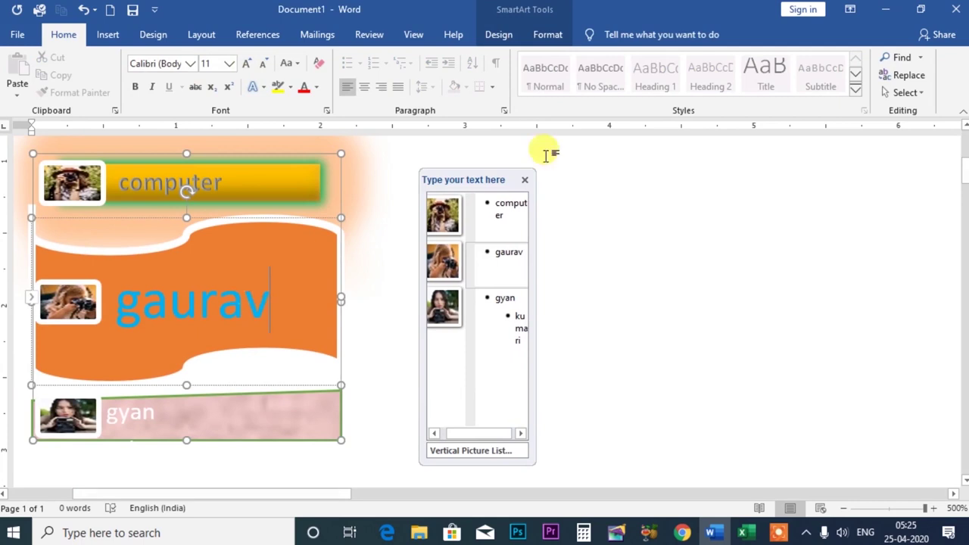
click(546, 36)
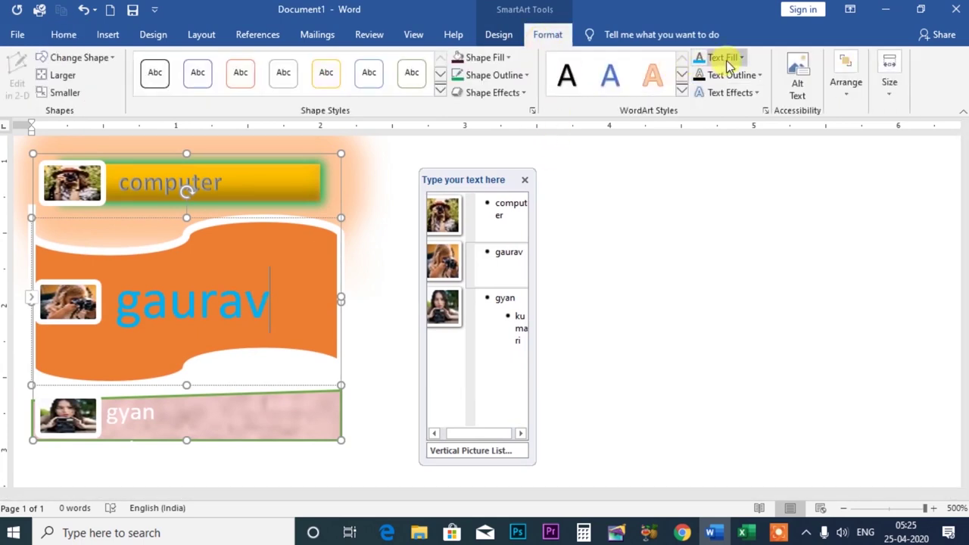
Fill the gaurav text with red.
click(736, 60)
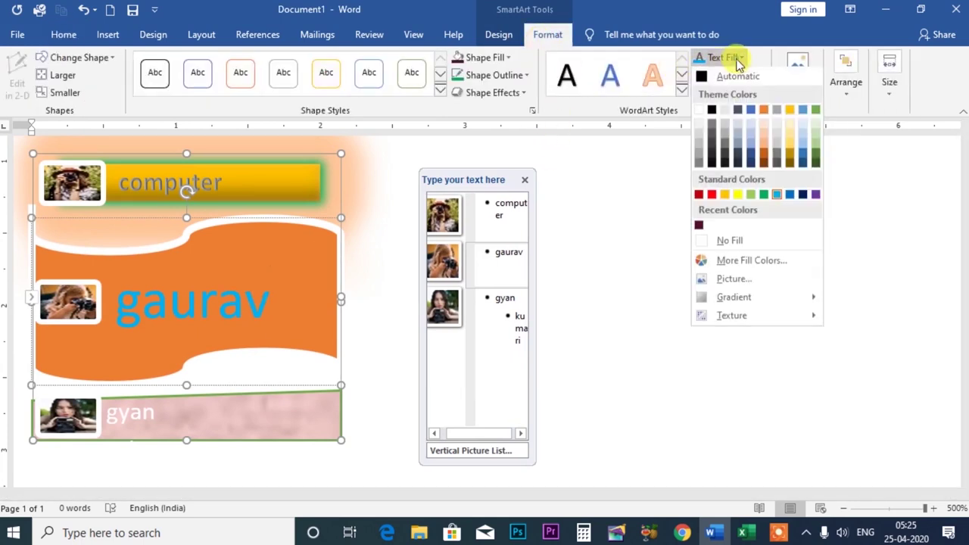
click(714, 194)
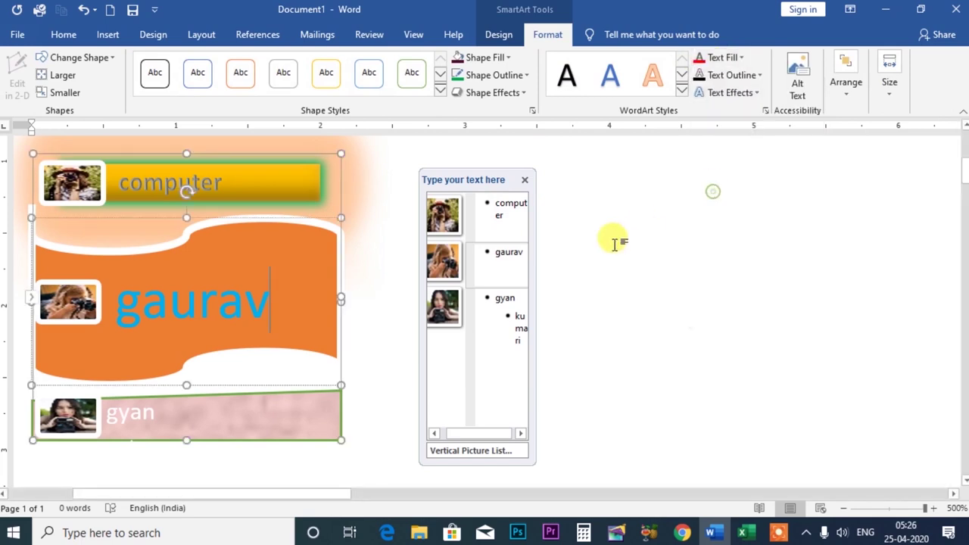
double_click(261, 299)
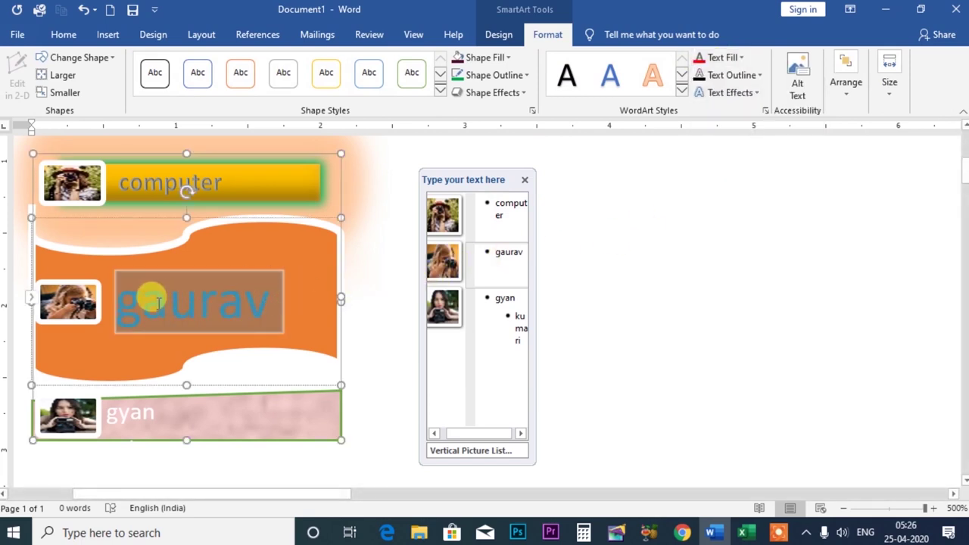
click(703, 60)
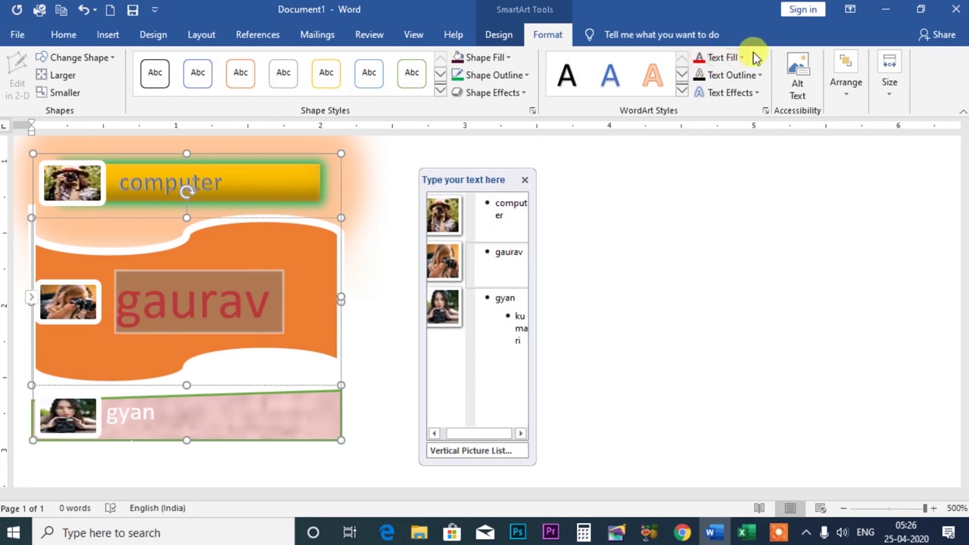
Try a custom blue-purple text fill (#5E4BE7) from More Fill Colors.
click(742, 57)
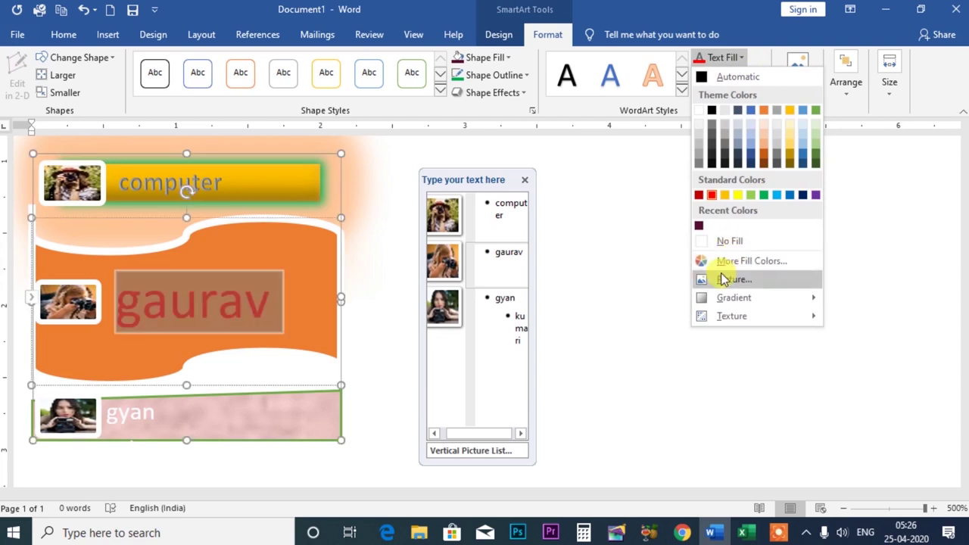
click(732, 261)
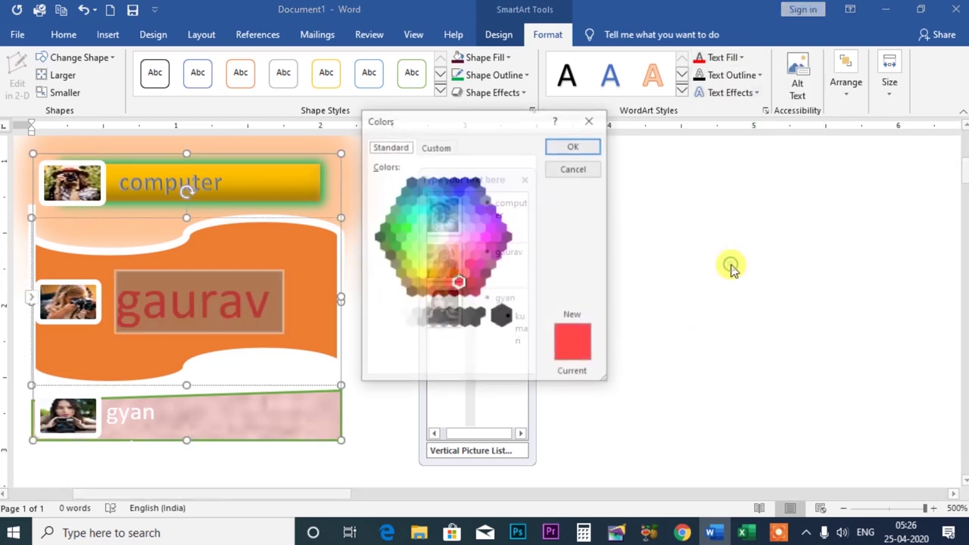
click(486, 237)
click(485, 217)
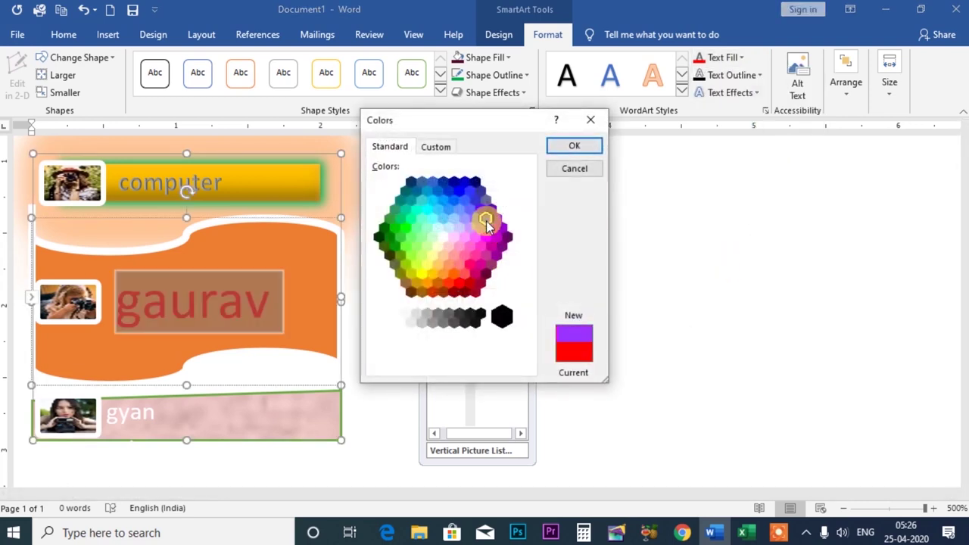
click(437, 147)
click(463, 200)
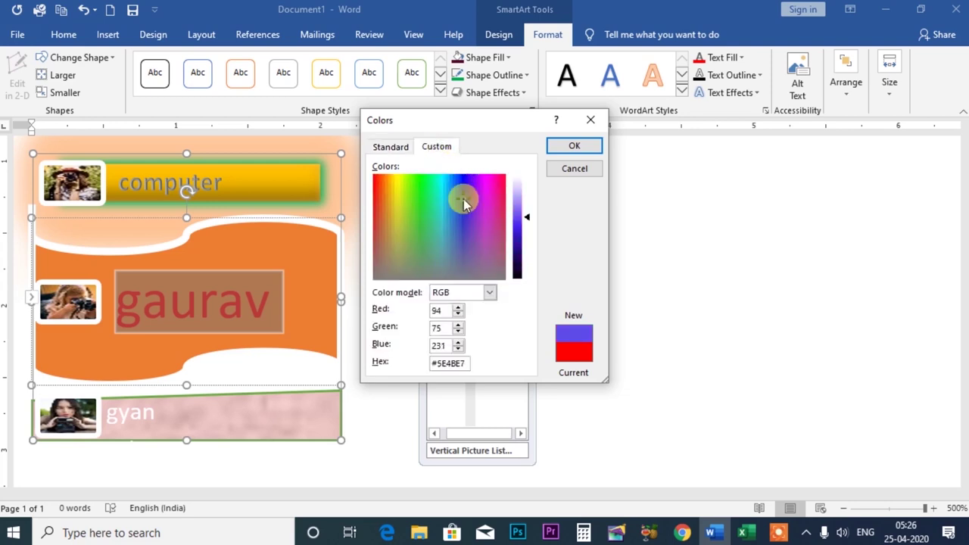
click(574, 145)
Try the COLOUR image as a picture fill, then settle on a dark blue gradient.
click(741, 59)
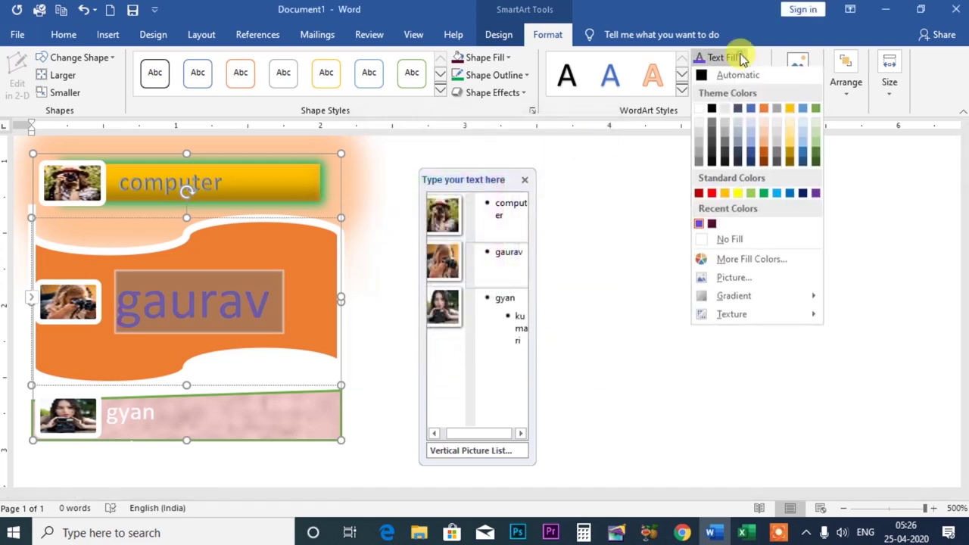
click(730, 281)
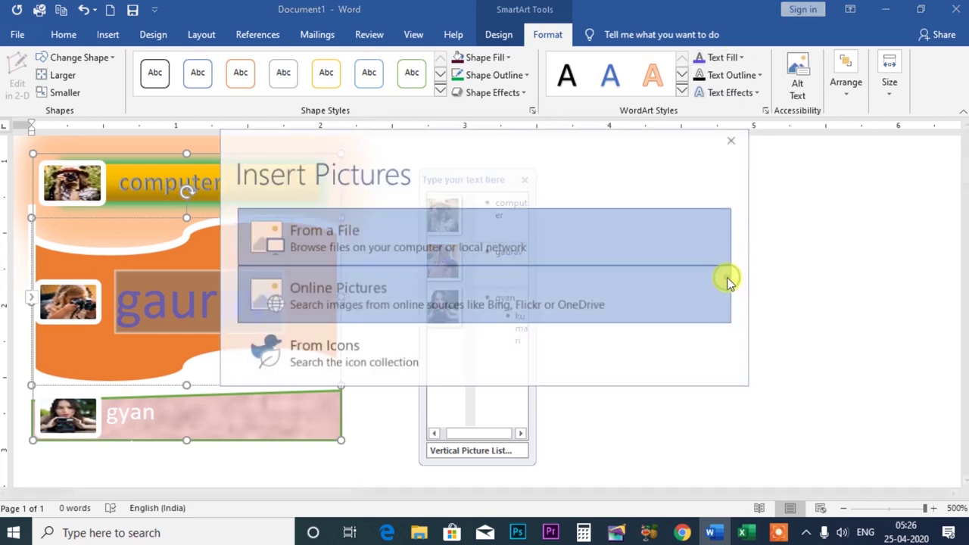
click(274, 241)
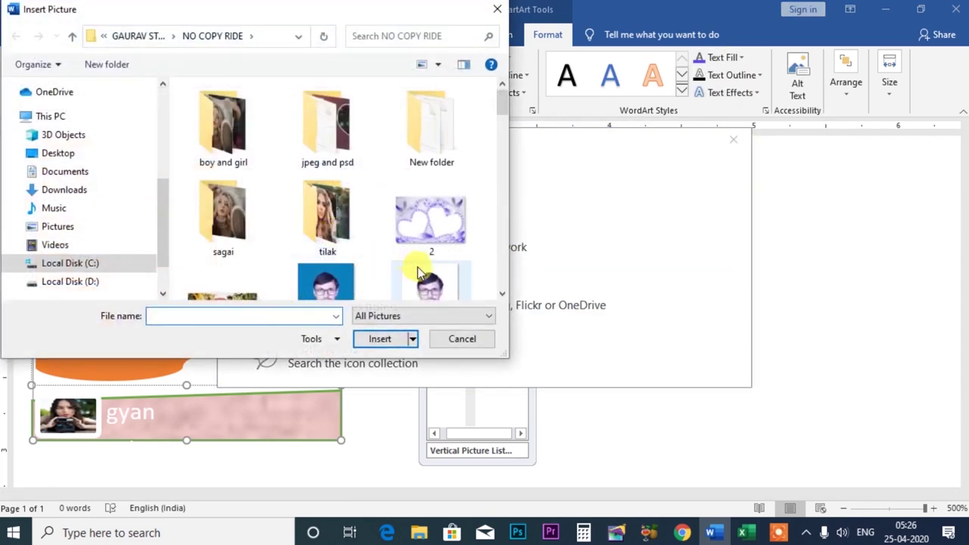
click(326, 282)
click(380, 338)
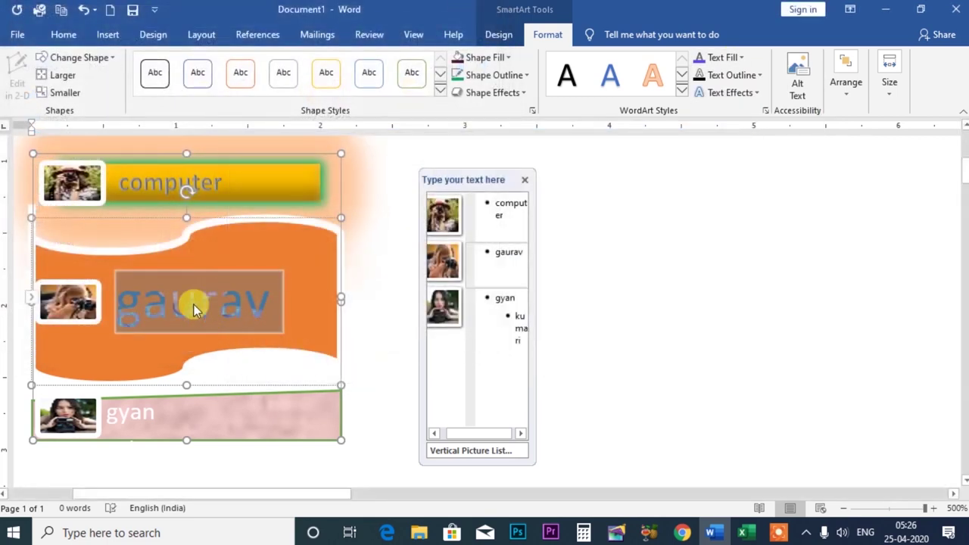
click(743, 61)
mouse_move(734, 298)
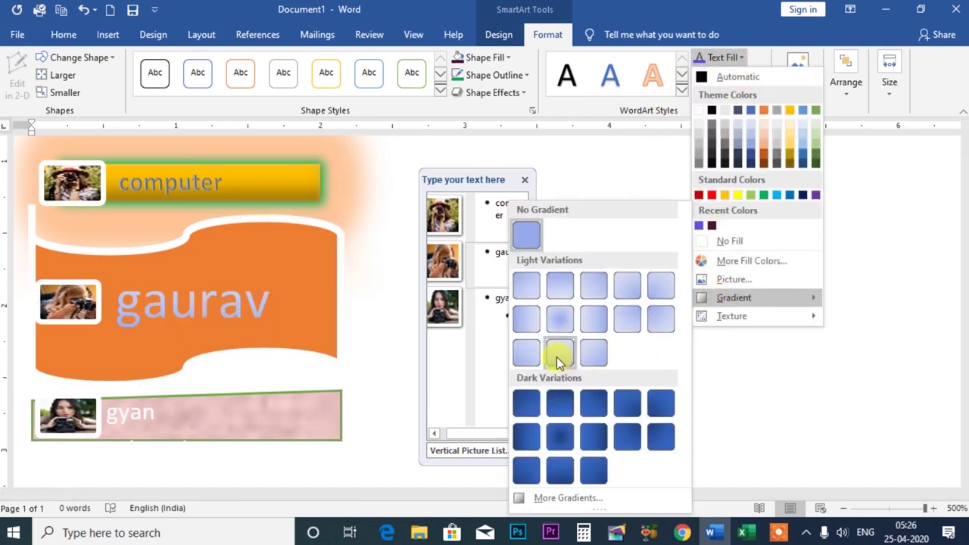
click(560, 437)
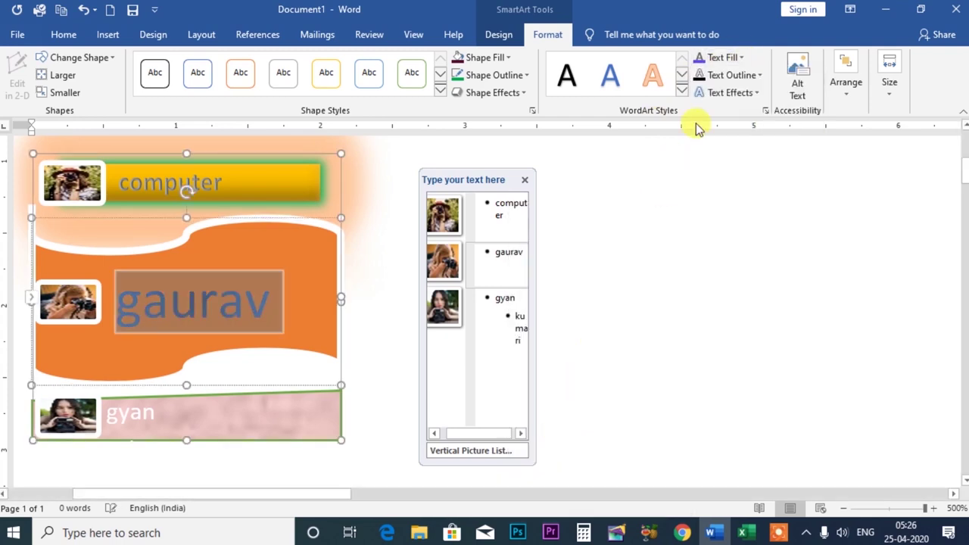
Apply an orange preset gradient to gaurav and recolor its stops red and green.
click(743, 61)
click(766, 111)
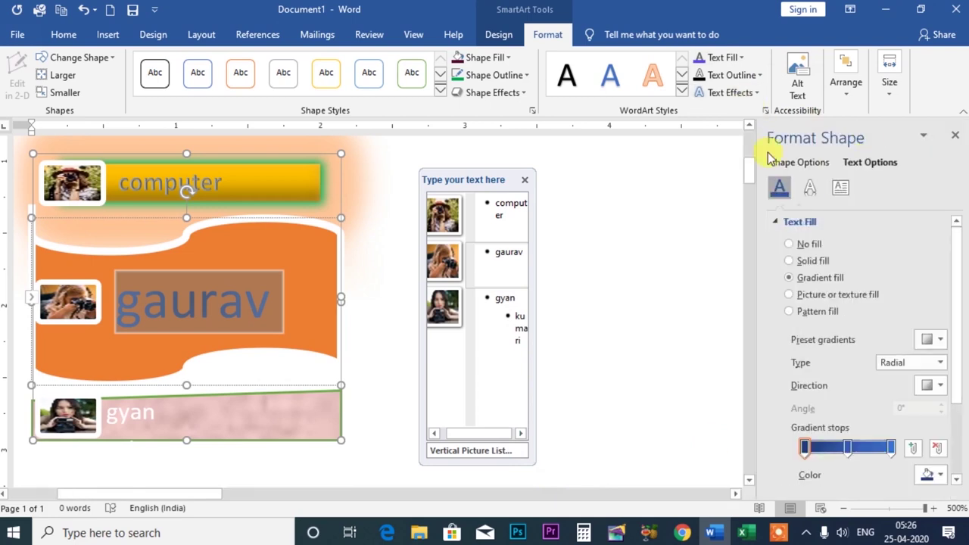
click(939, 340)
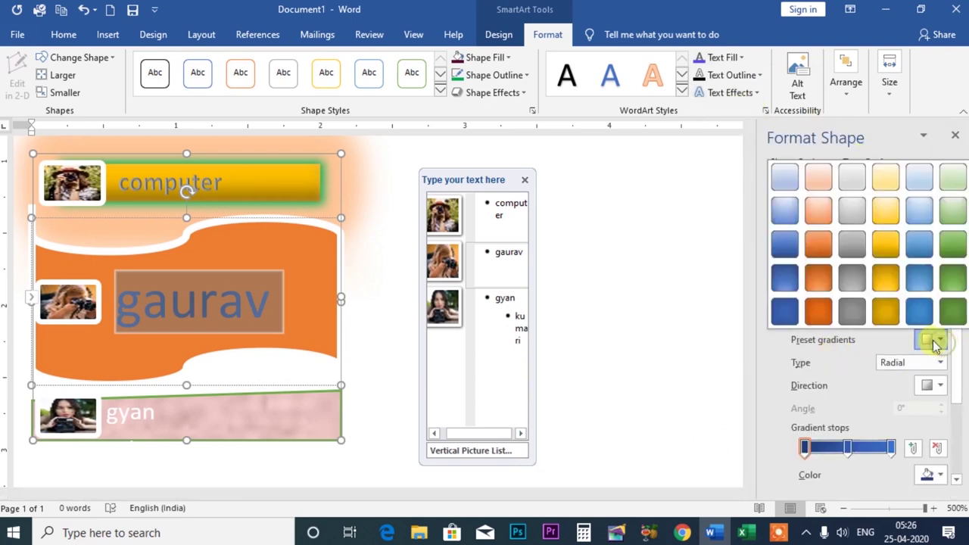
click(816, 281)
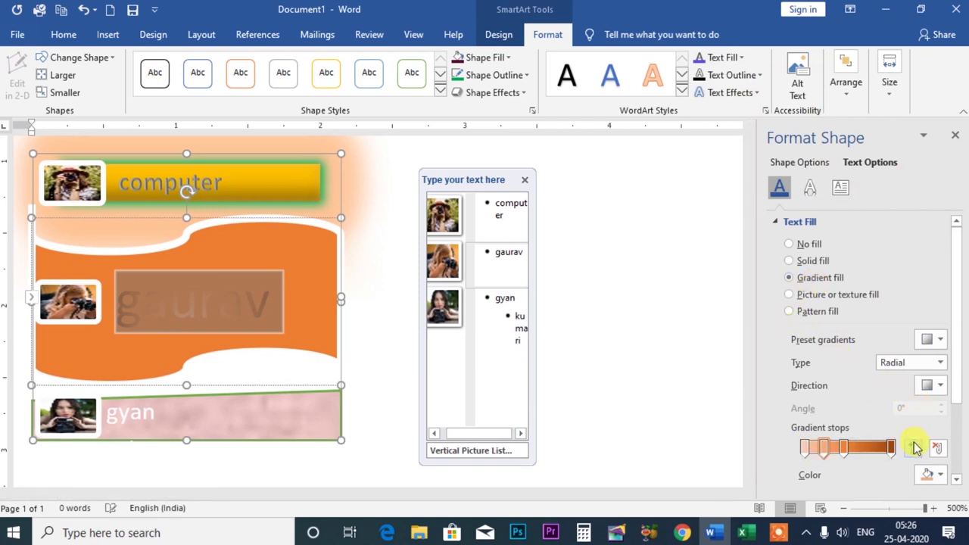
click(933, 476)
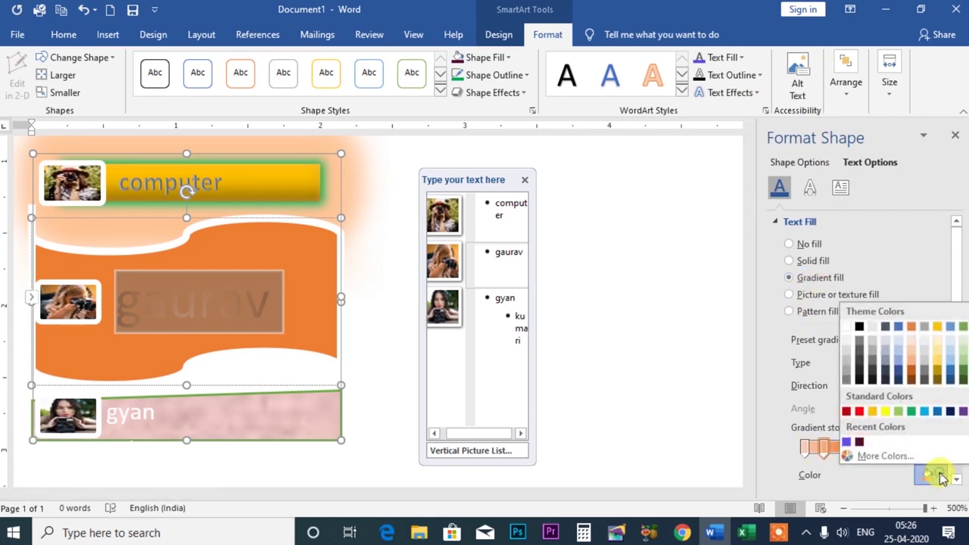
click(858, 412)
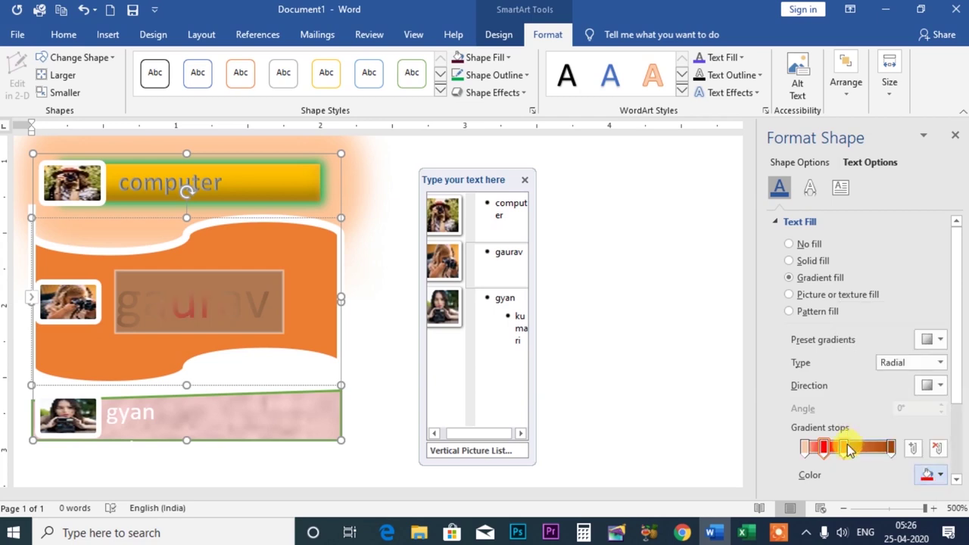
drag(849, 449, 875, 449)
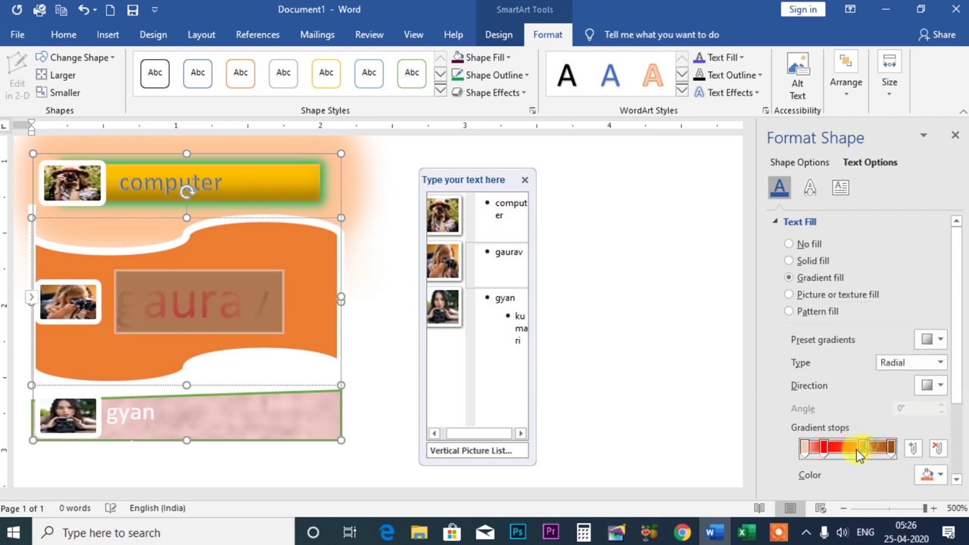
click(933, 476)
click(917, 409)
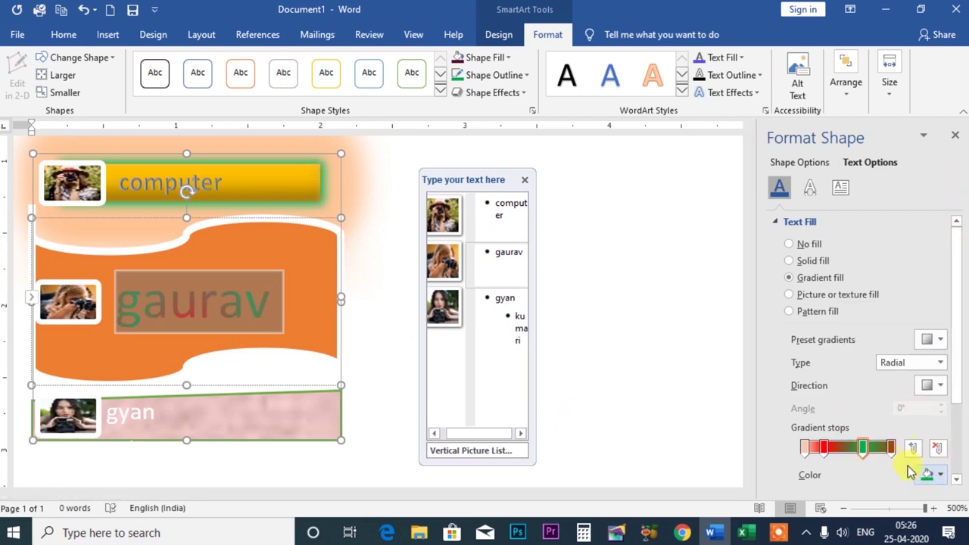
click(955, 138)
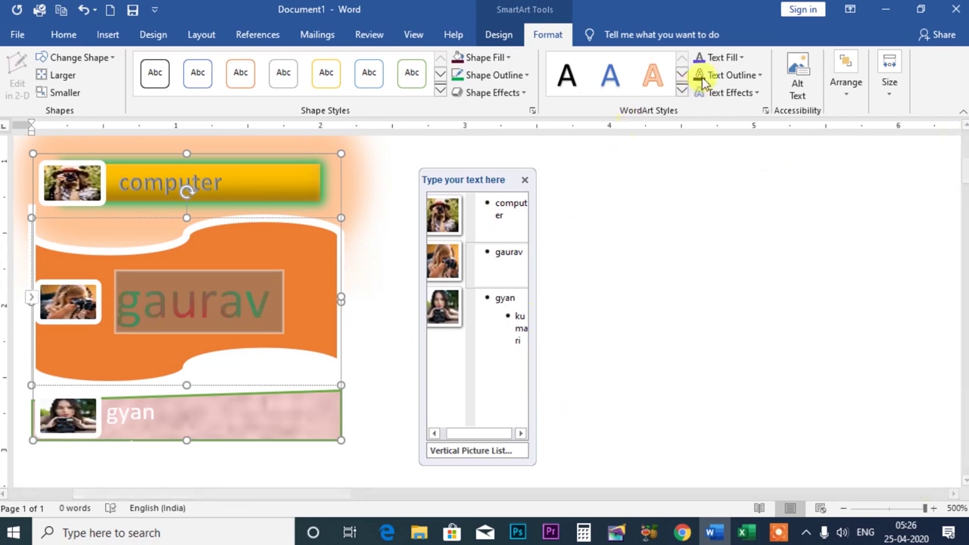
Replace gaurav's gradient with a grey texture fill.
click(734, 58)
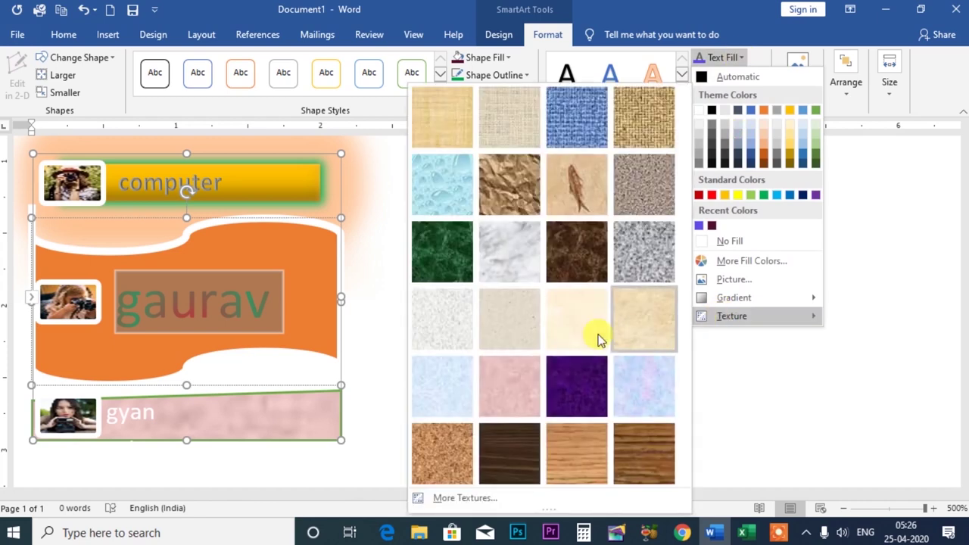
click(563, 249)
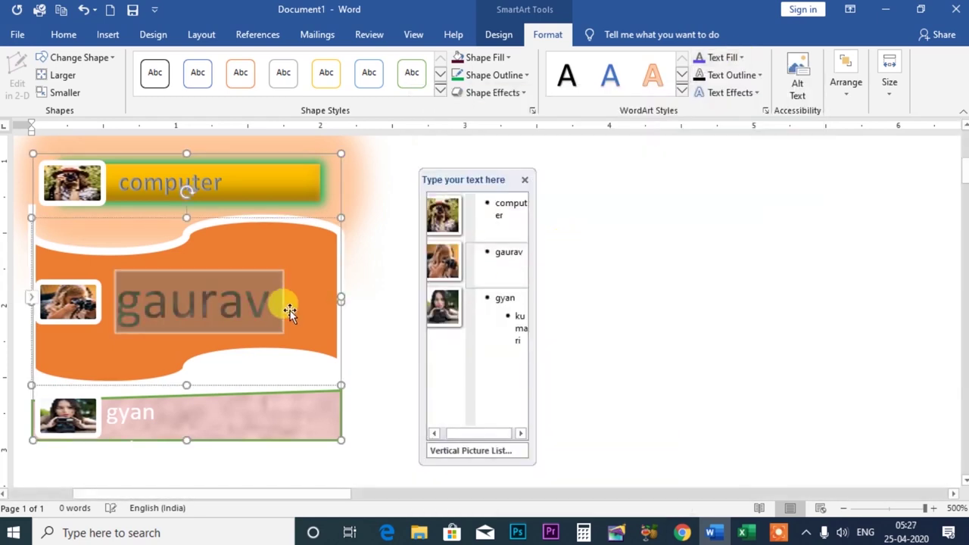
click(736, 58)
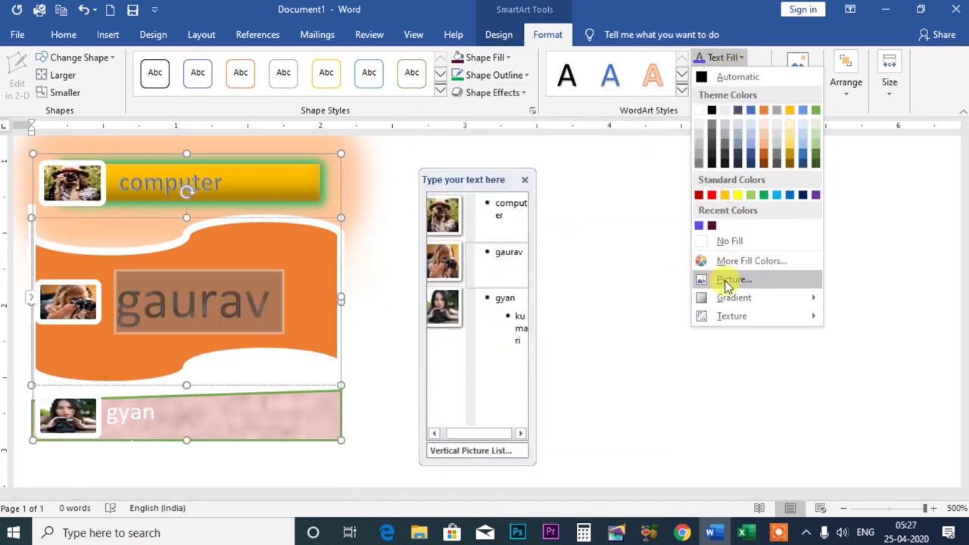
mouse_move(734, 298)
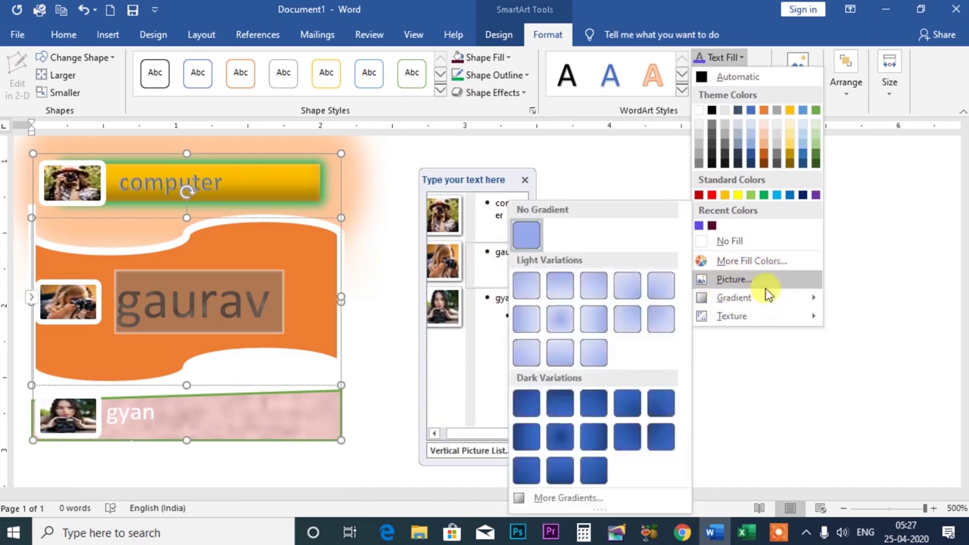
click(787, 465)
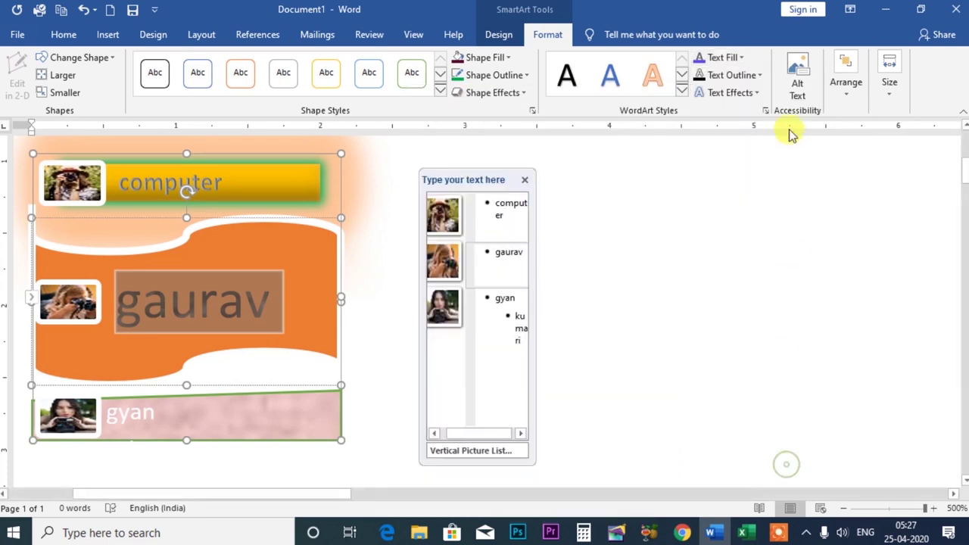
click(758, 79)
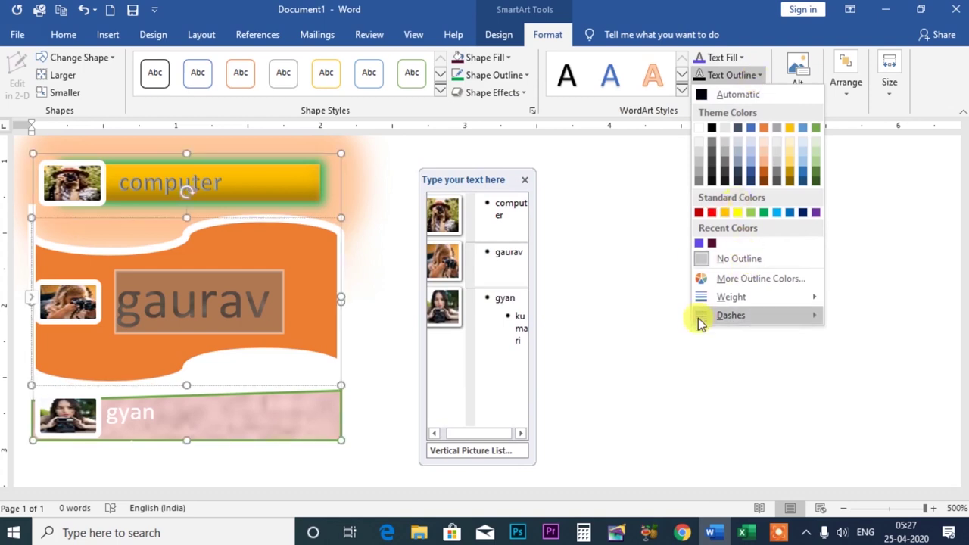
mouse_move(731, 297)
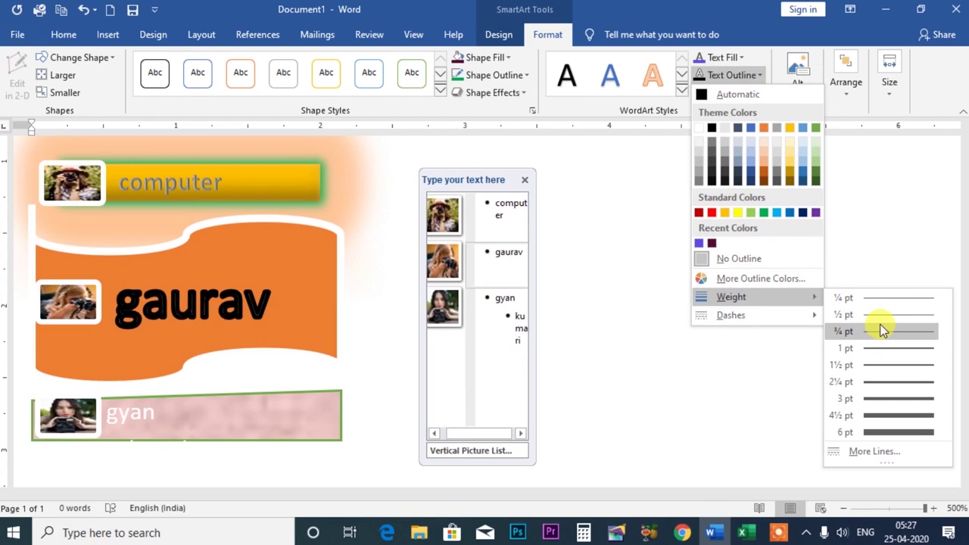
Outline gaurav in light blue, raising the outline weight from ¾ pt to 1½ pt.
click(881, 326)
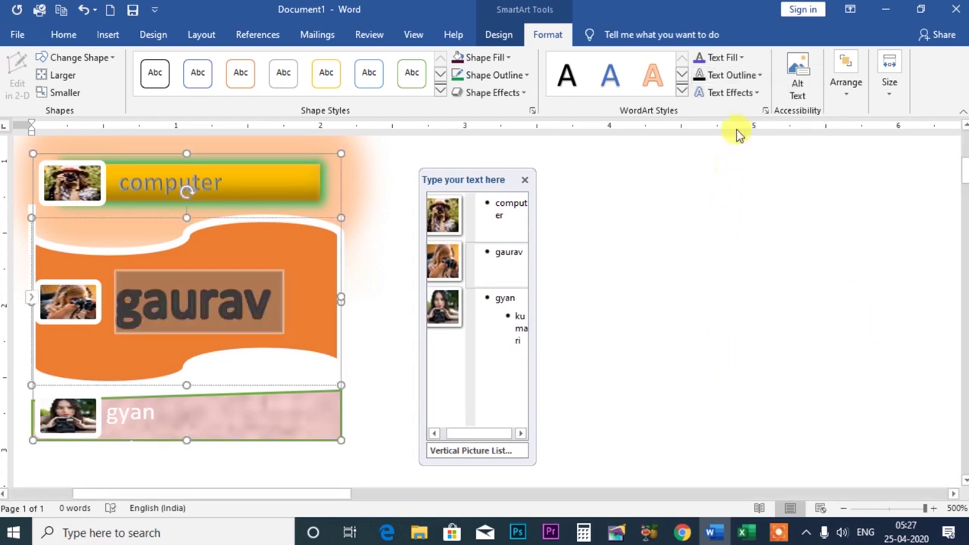
click(731, 76)
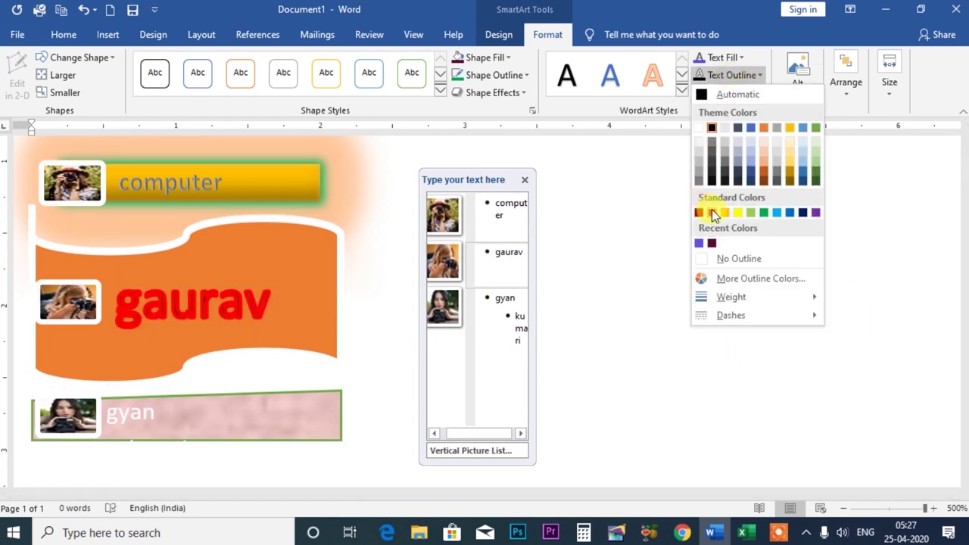
click(774, 213)
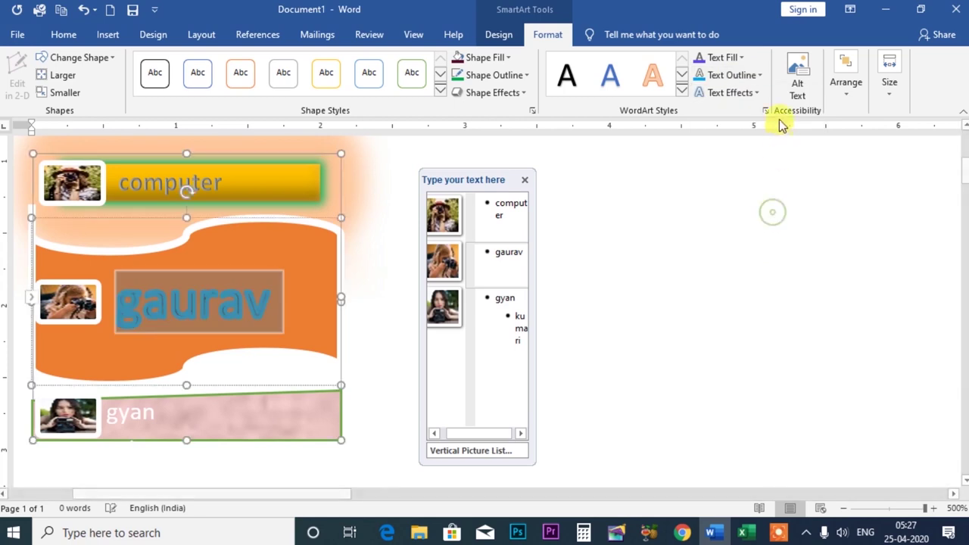
click(759, 75)
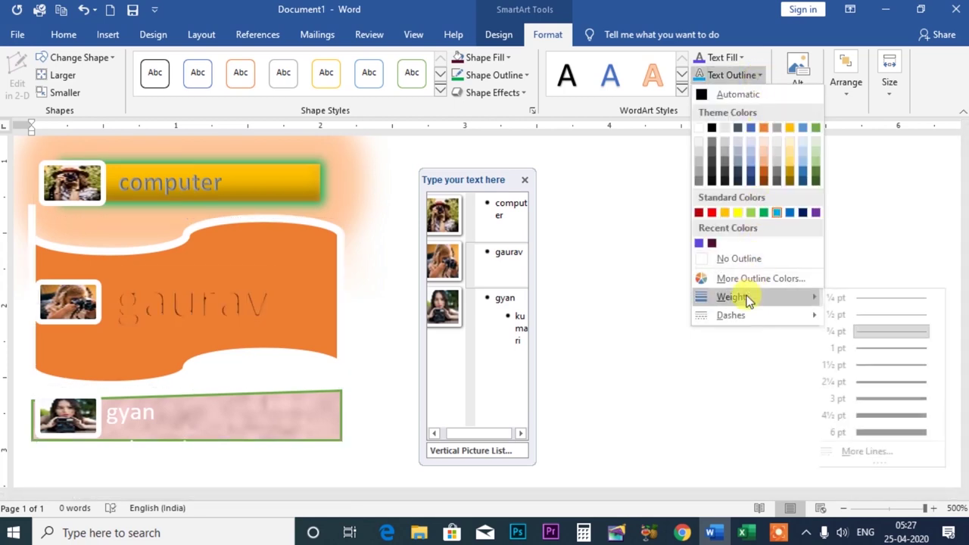
mouse_move(732, 297)
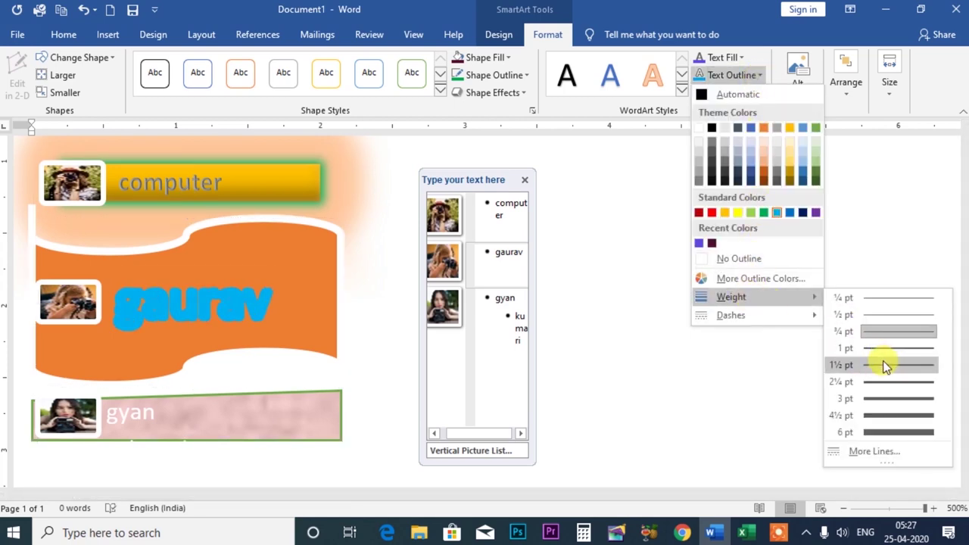
click(883, 314)
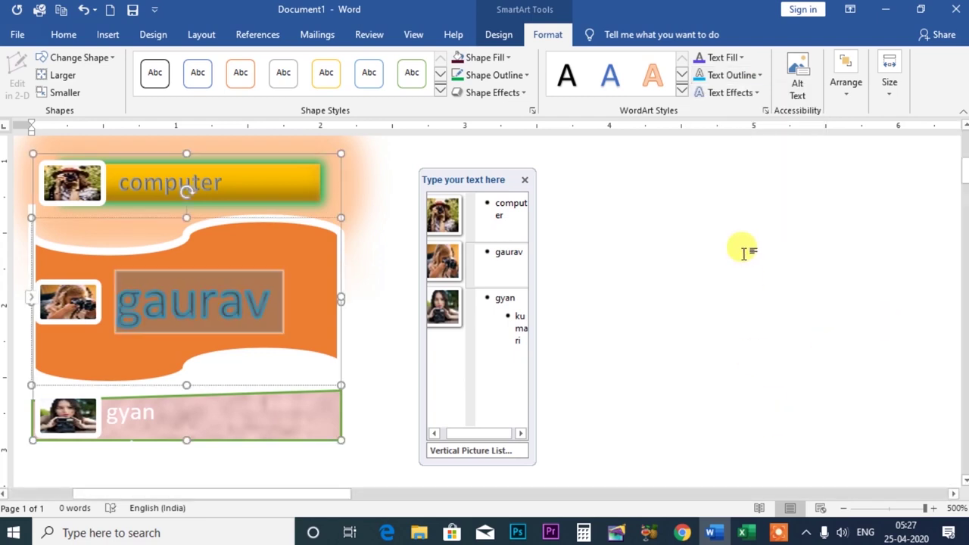
Give gaurav a red shadow: 0% transparency, 0 pt blur, 97% size, 306° angle, 31 pt distance.
click(753, 93)
mouse_move(745, 121)
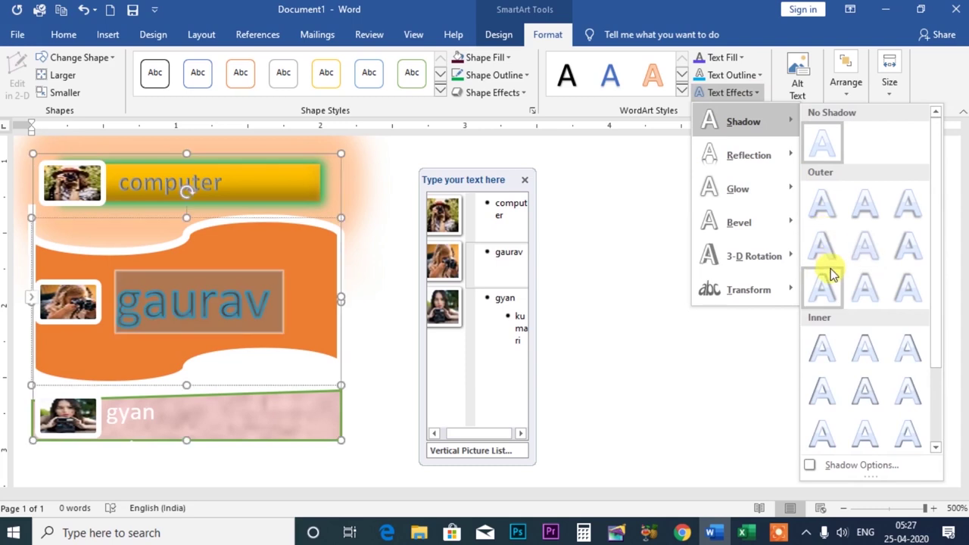
click(824, 241)
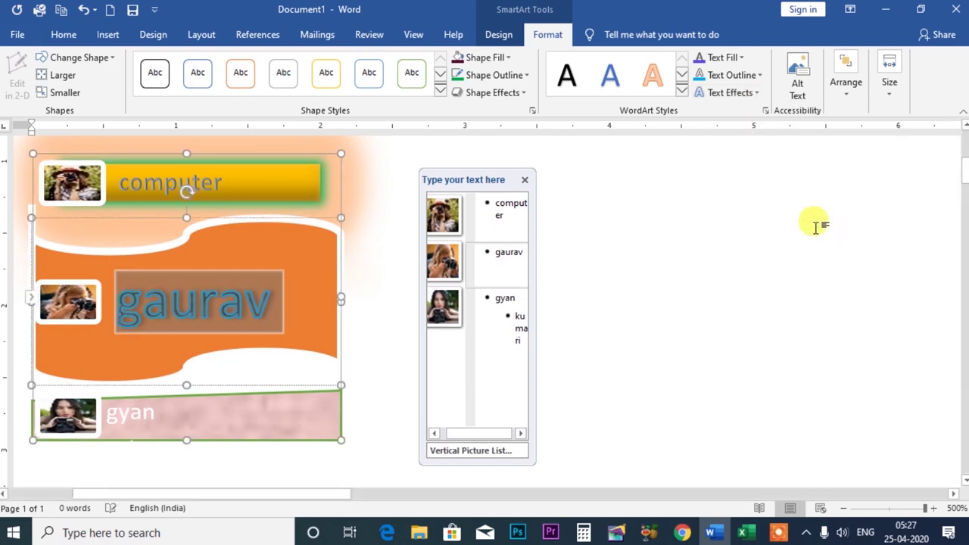
click(756, 92)
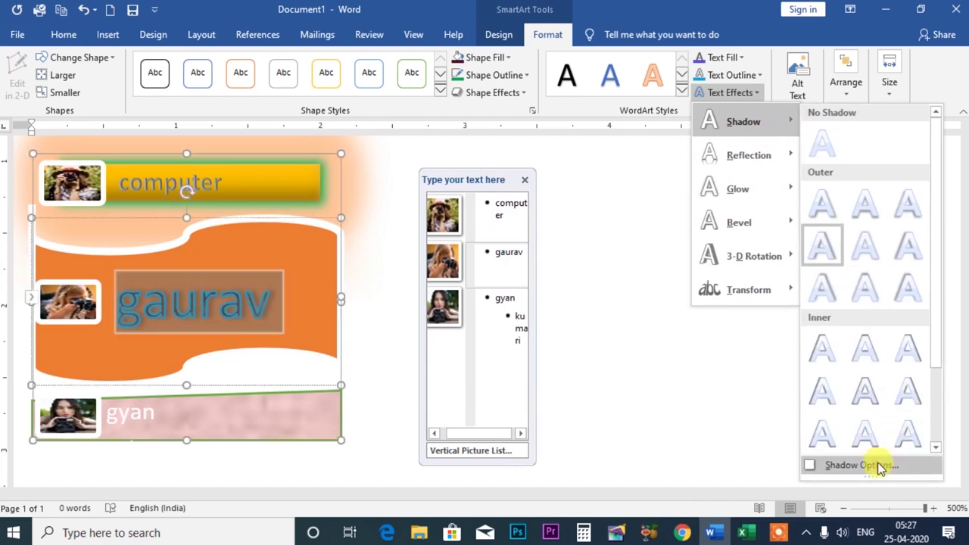
click(862, 465)
click(939, 267)
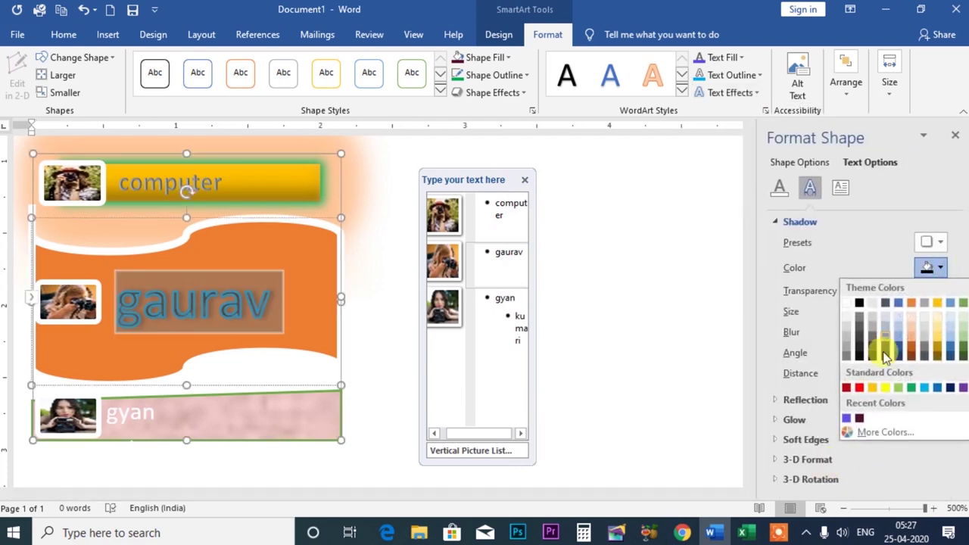
click(860, 389)
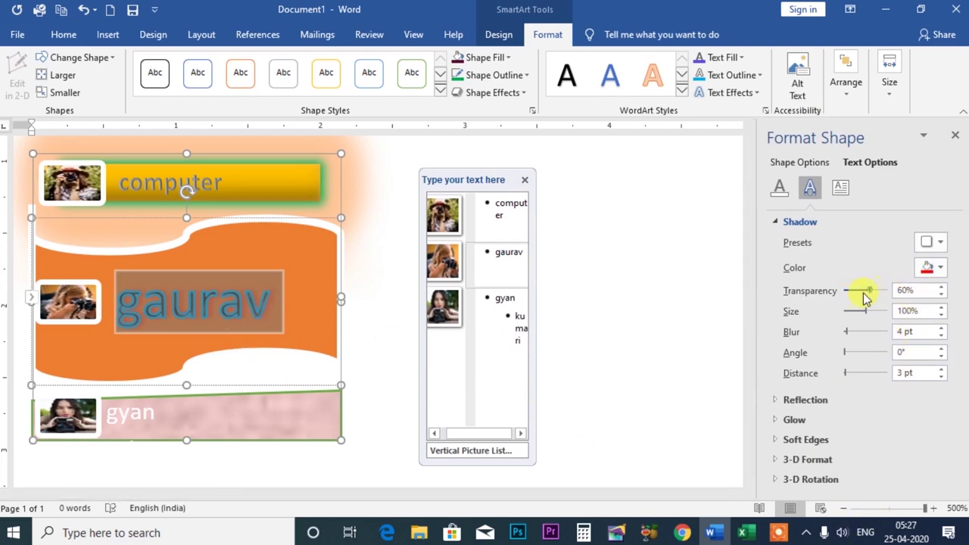
drag(848, 298, 841, 299)
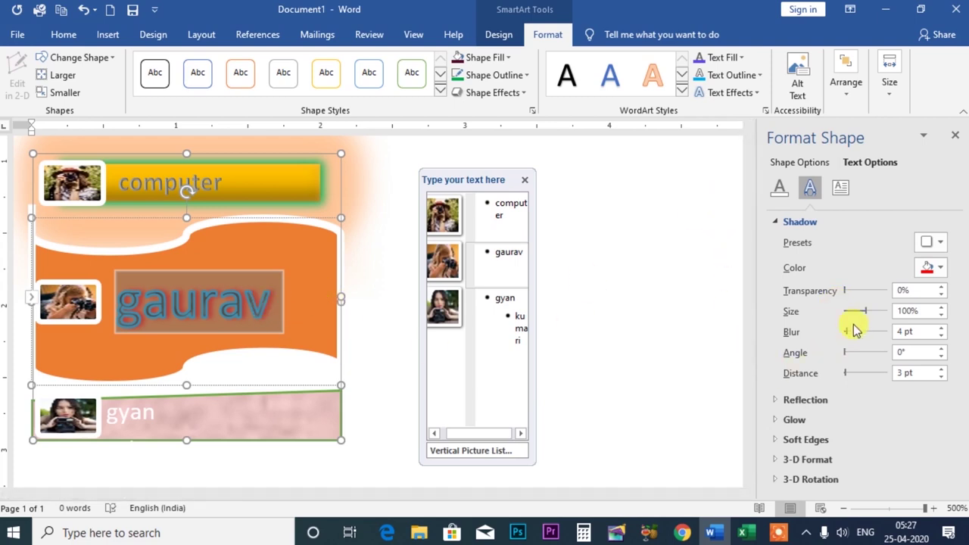
mouse_move(862, 311)
mouse_down()
mouse_move(868, 337)
mouse_move(844, 342)
mouse_move(881, 357)
mouse_move(849, 377)
mouse_up()
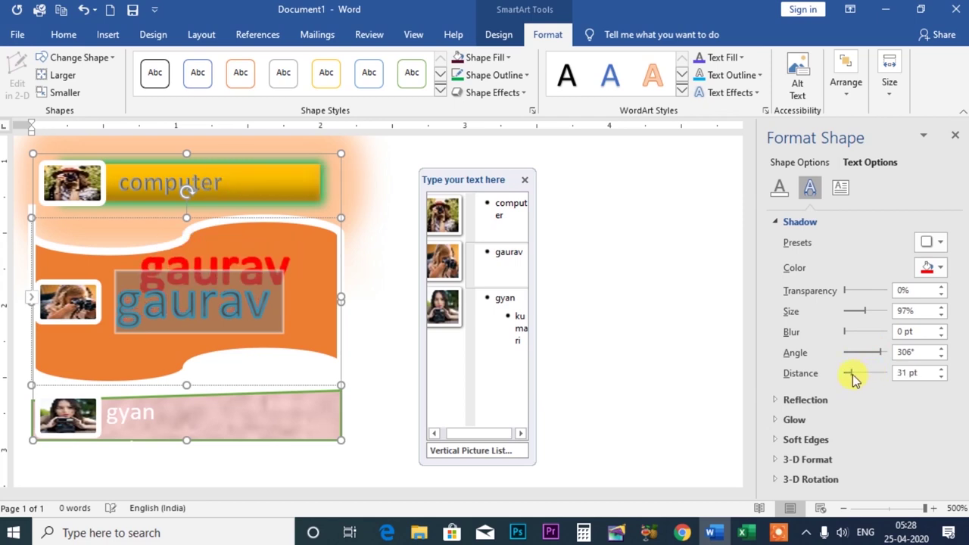
click(954, 137)
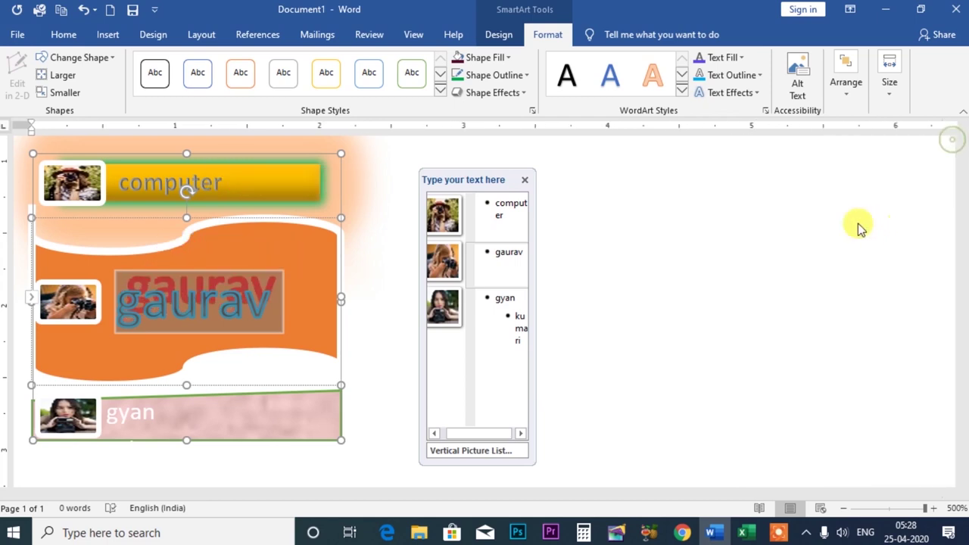
Remove gaurav's shadow, try a Half Reflection, then set No Reflection.
click(753, 91)
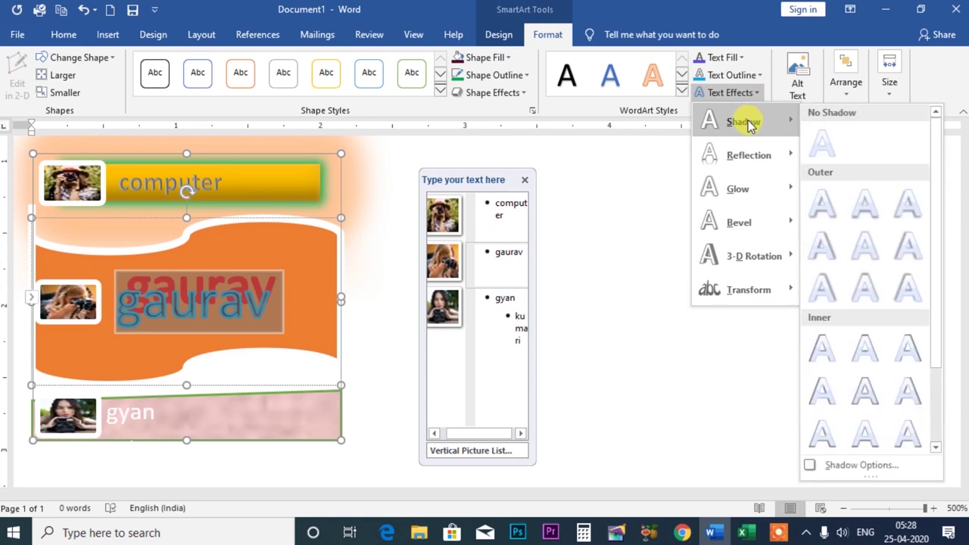
mouse_move(749, 155)
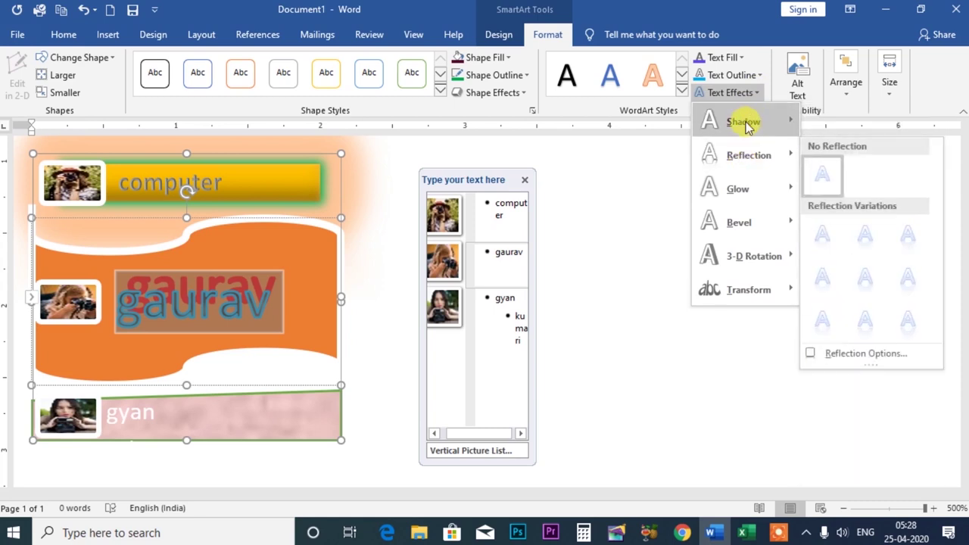
mouse_move(744, 122)
click(820, 134)
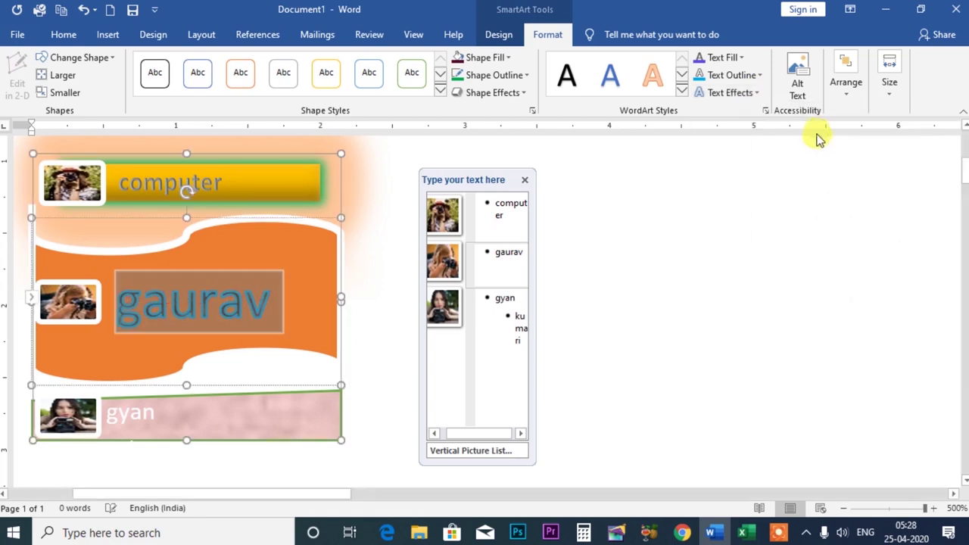
click(752, 91)
mouse_move(749, 155)
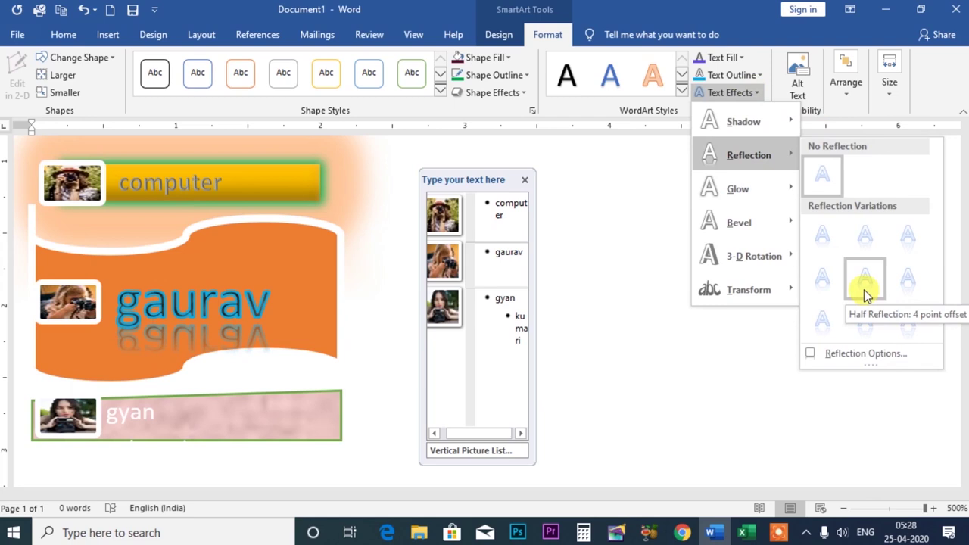
click(866, 286)
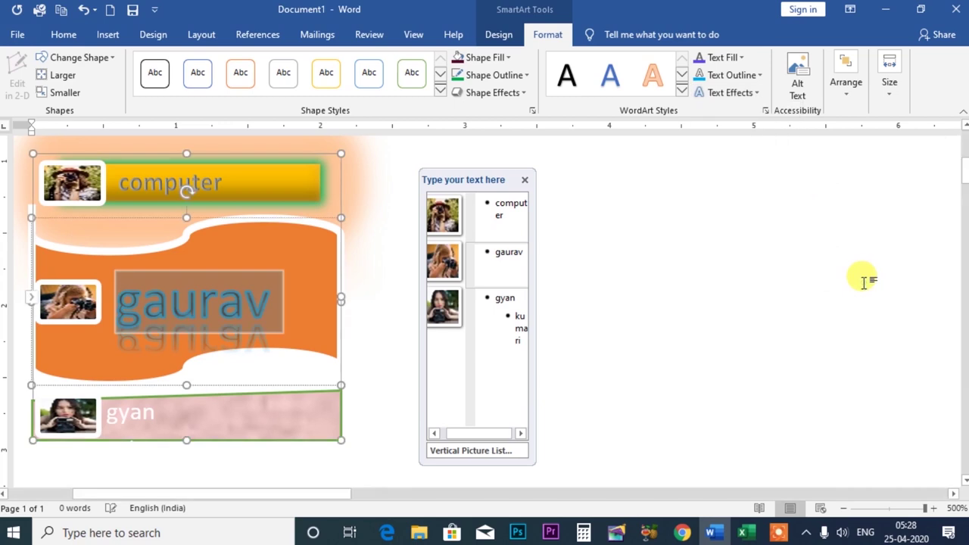
click(743, 93)
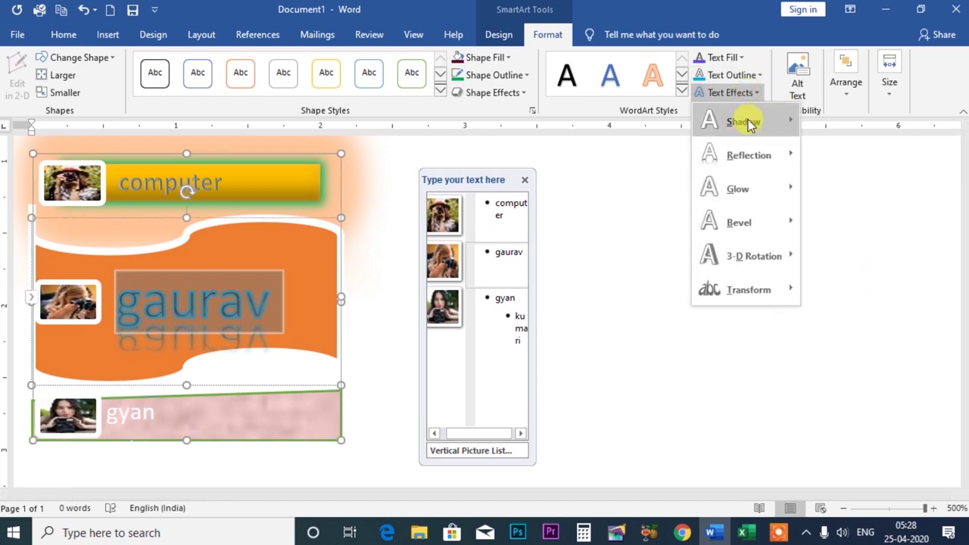
click(823, 170)
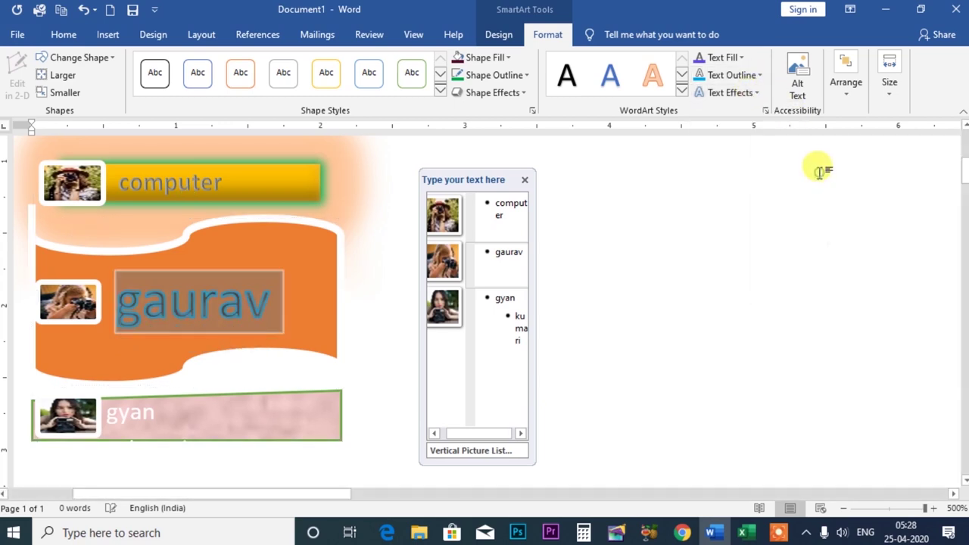
Apply a glow variation to gaurav and give it an Angle bevel.
click(756, 93)
mouse_move(737, 189)
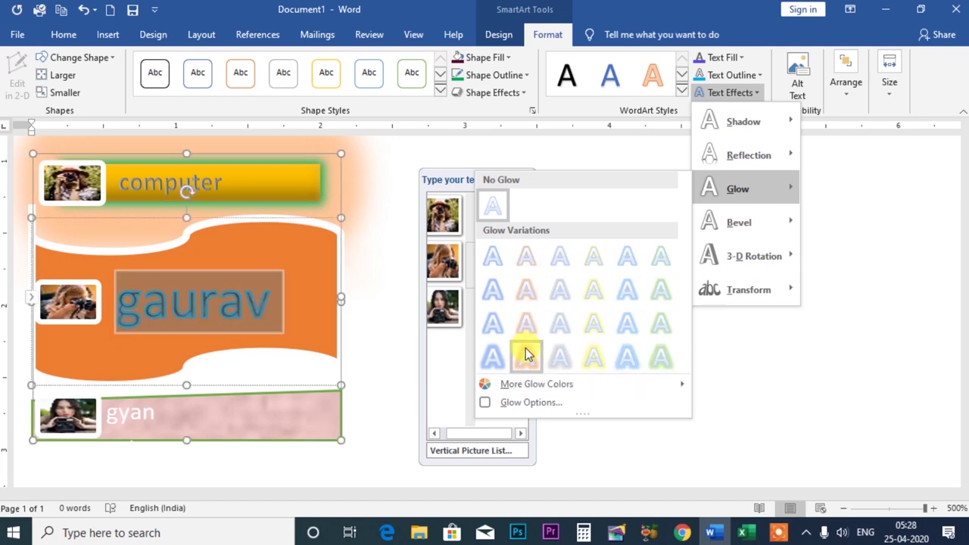
click(296, 304)
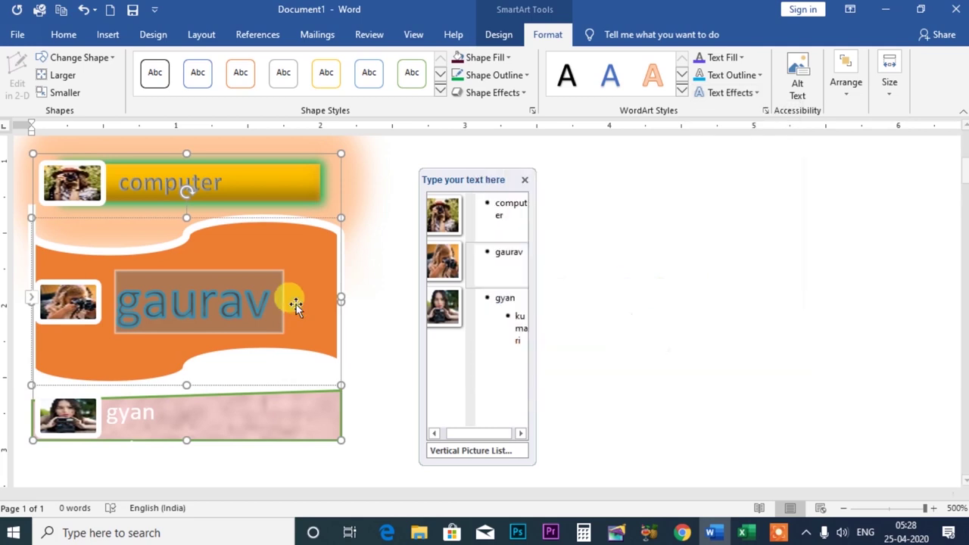
click(728, 92)
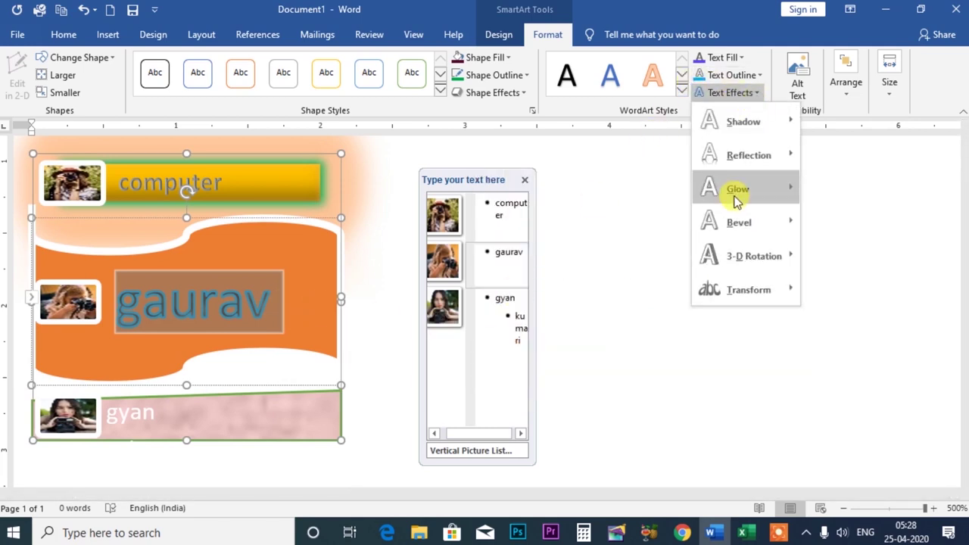
click(531, 326)
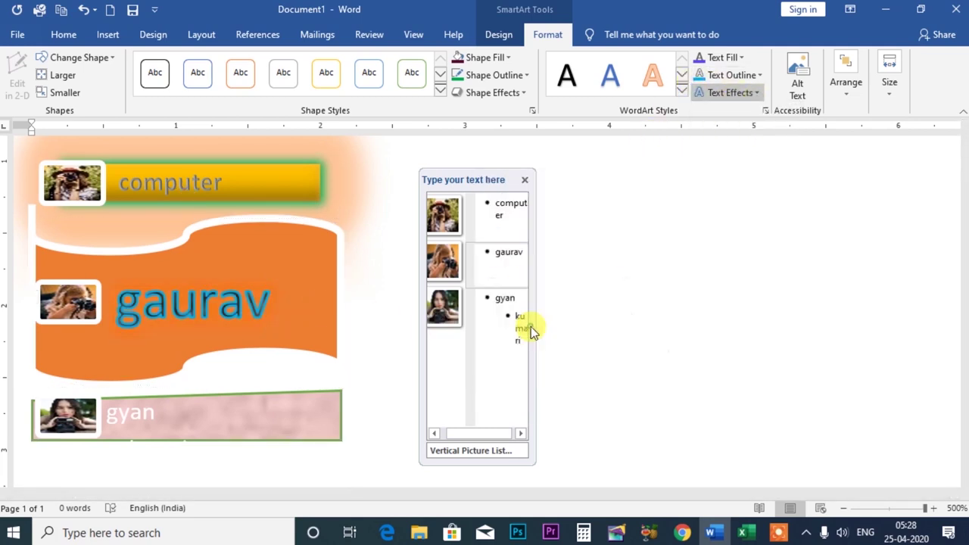
click(756, 92)
mouse_move(740, 222)
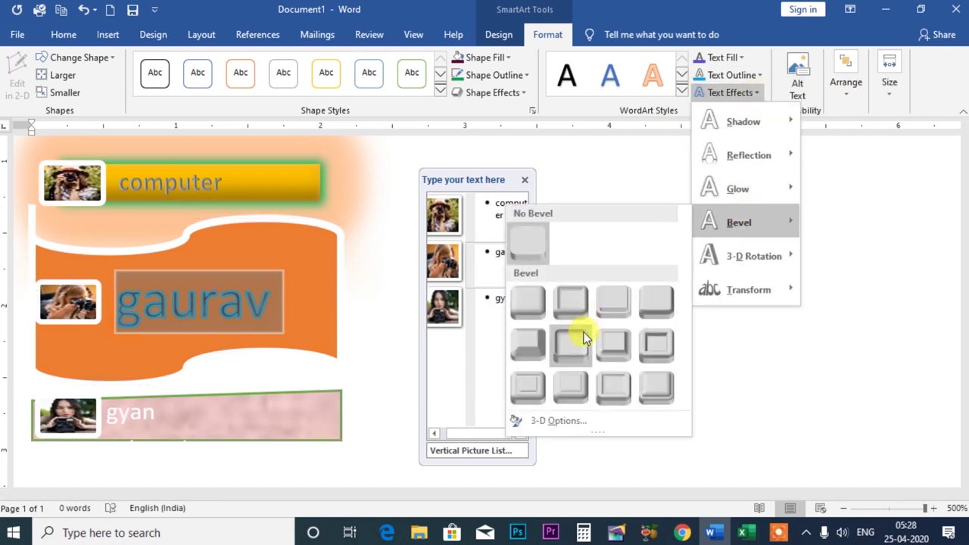
click(530, 351)
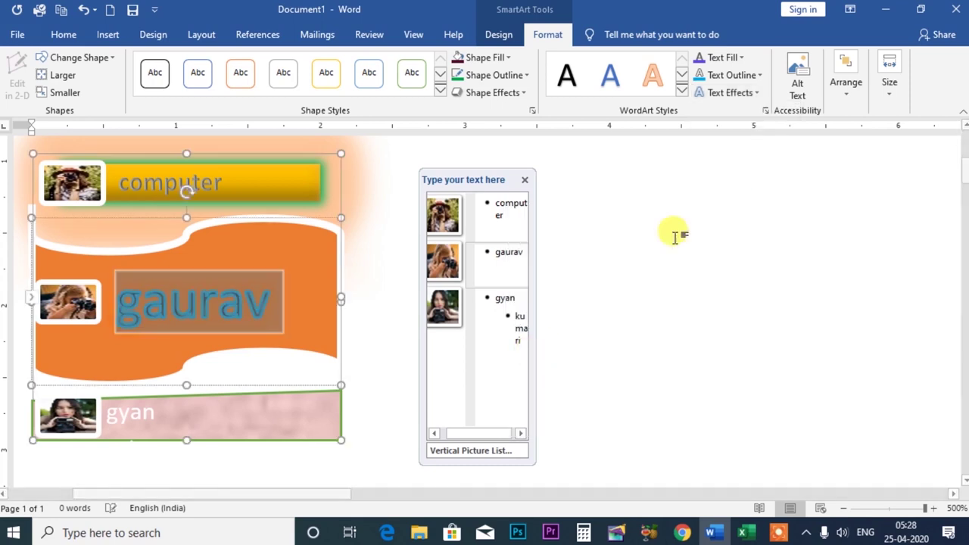
click(759, 96)
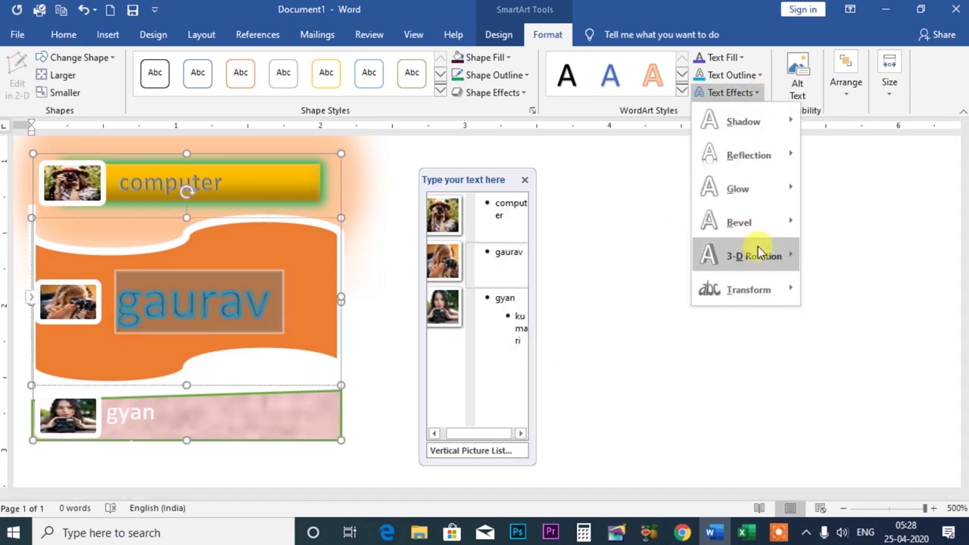
mouse_move(754, 256)
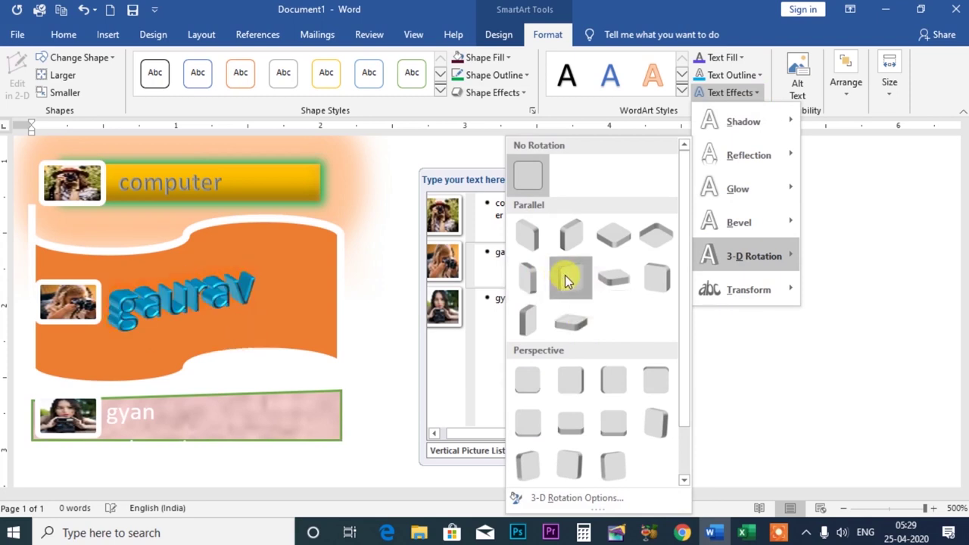
Try two Parallel 3-D rotation presets on gaurav, then warp it with Arch: Warped Down.
click(565, 277)
click(738, 92)
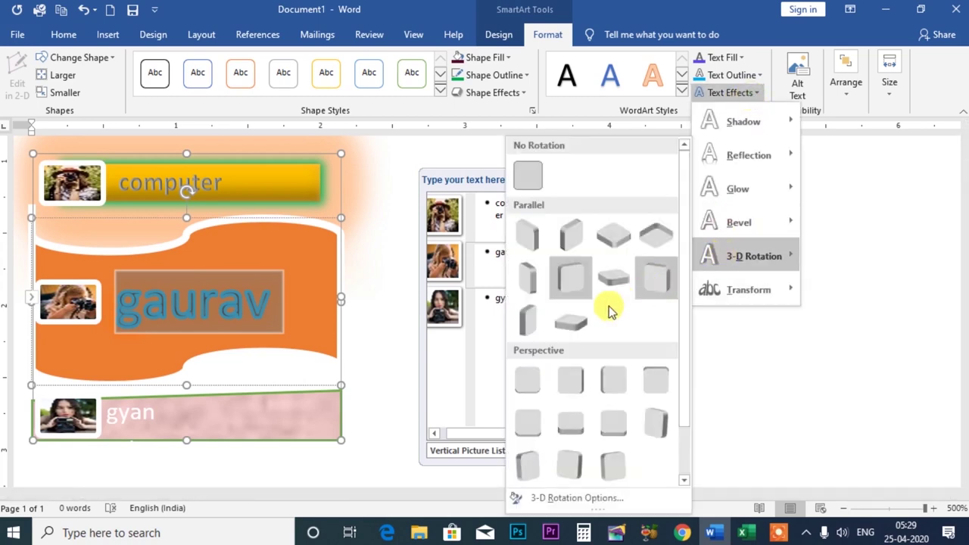
click(574, 284)
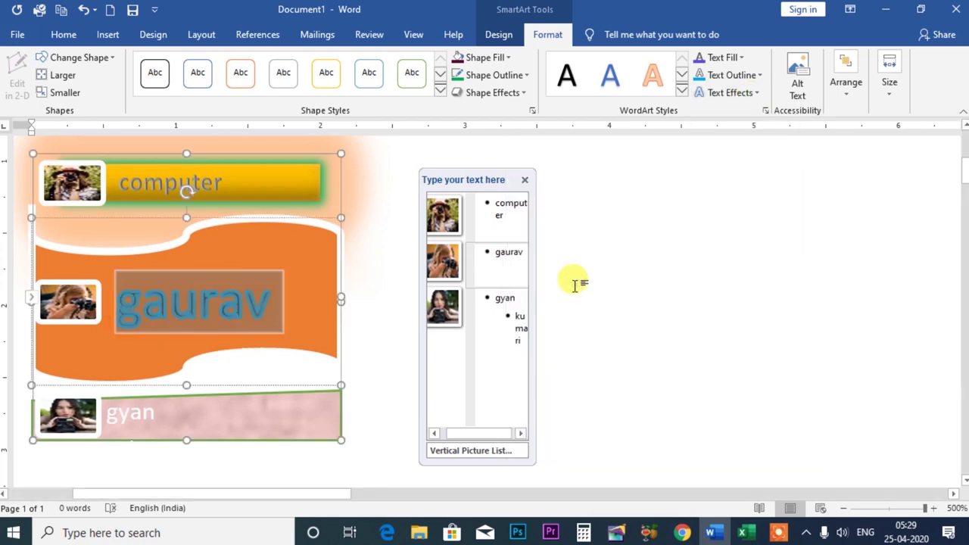
click(738, 93)
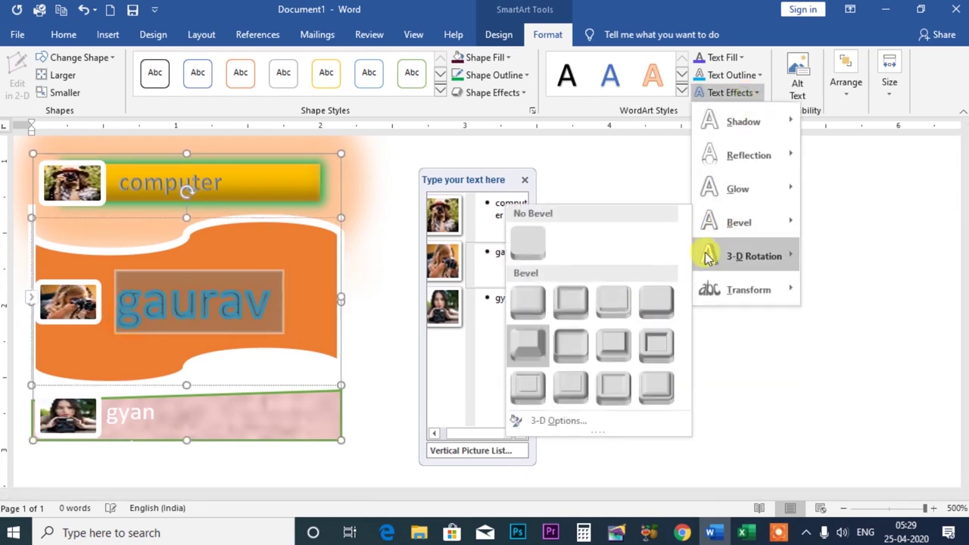
mouse_move(753, 256)
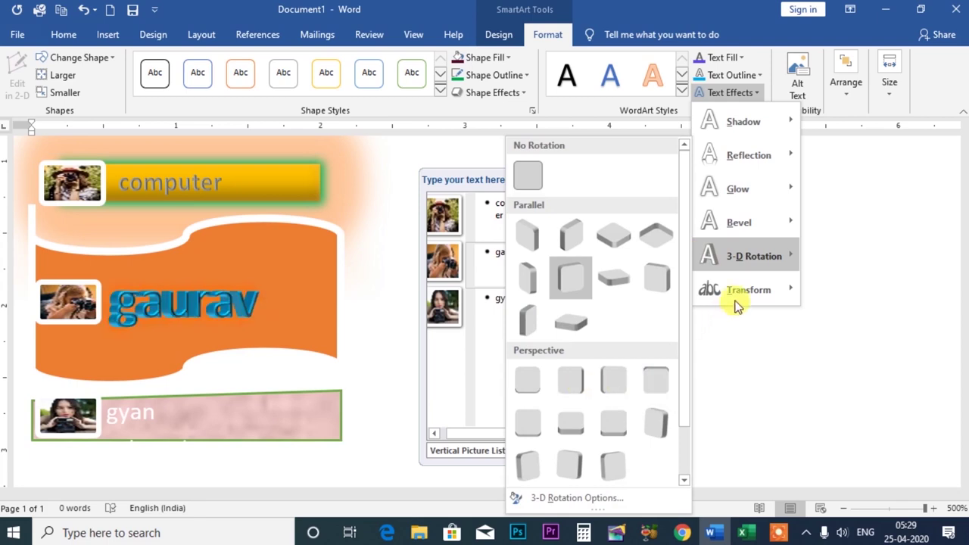
mouse_move(749, 289)
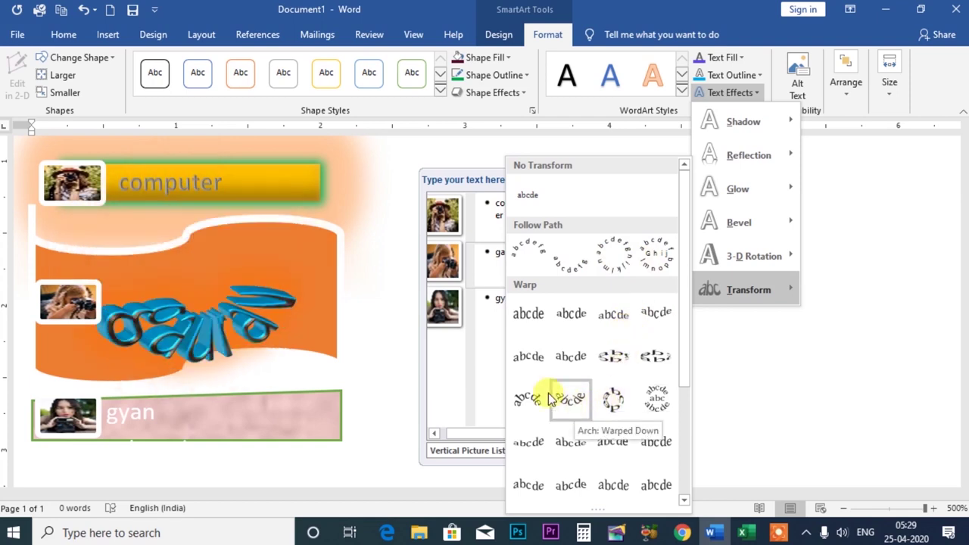
click(539, 371)
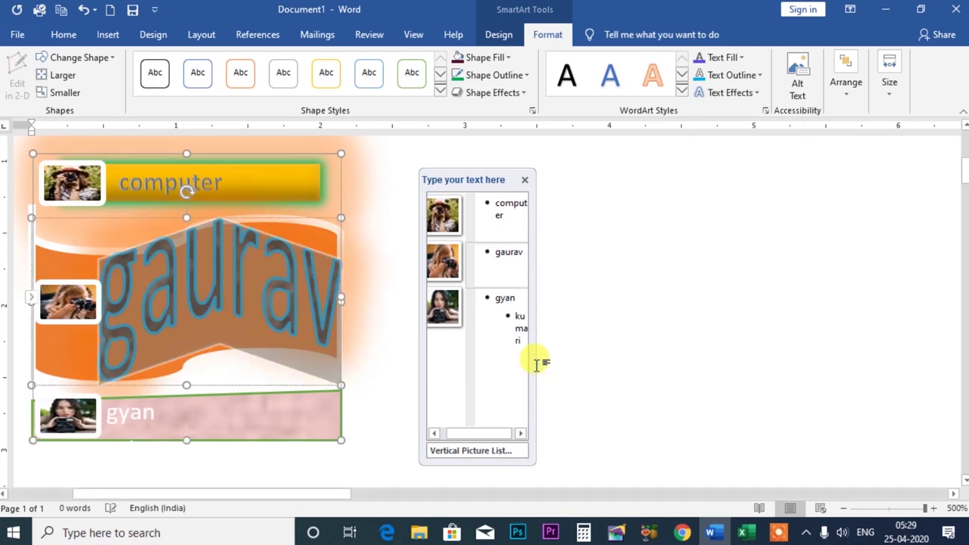
Add an orange glow to gaurav and open Glow Options showing 11 pt size, 60% transparency.
click(757, 93)
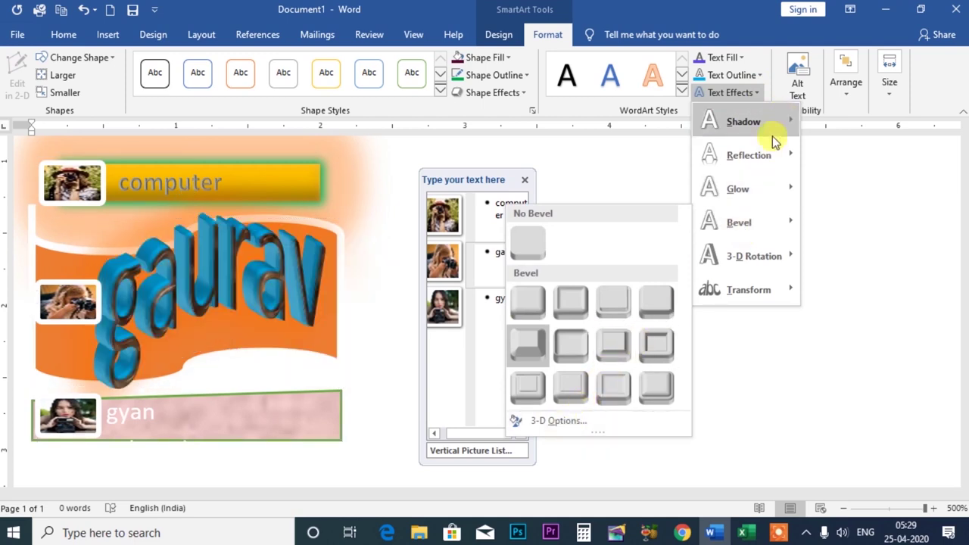
mouse_move(739, 189)
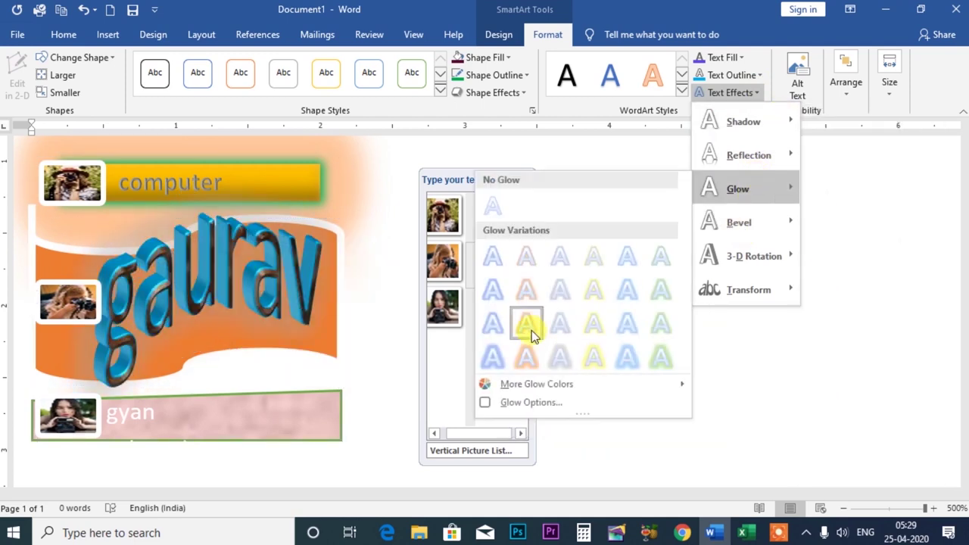
click(526, 324)
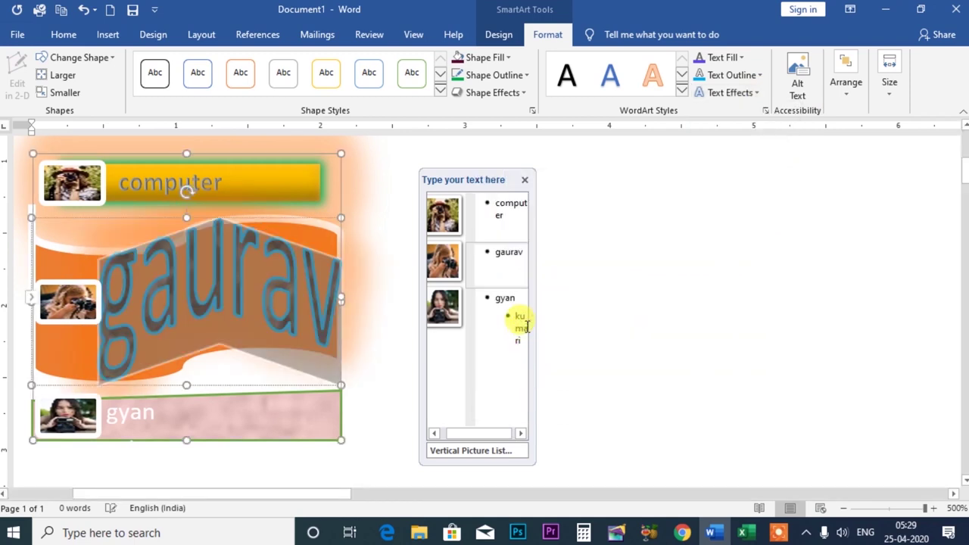
click(750, 92)
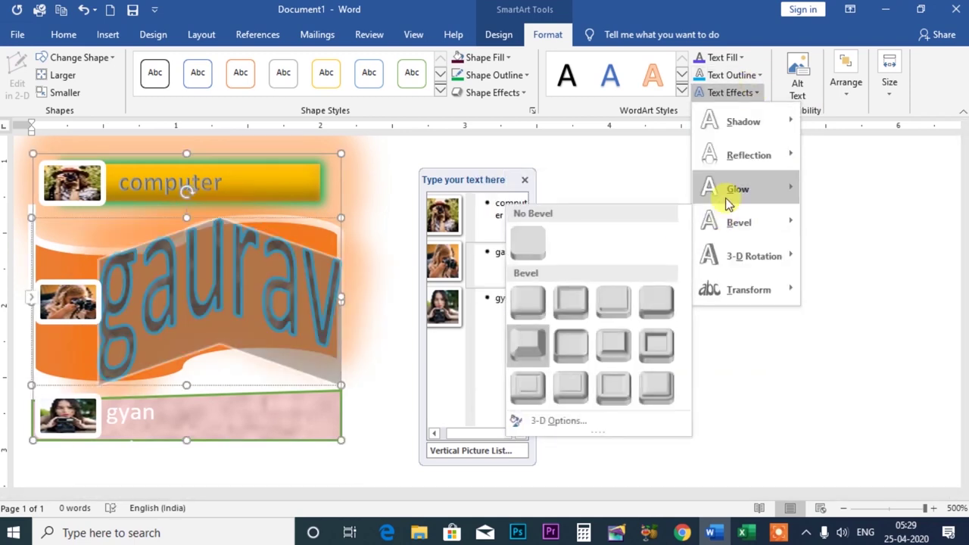
mouse_move(738, 188)
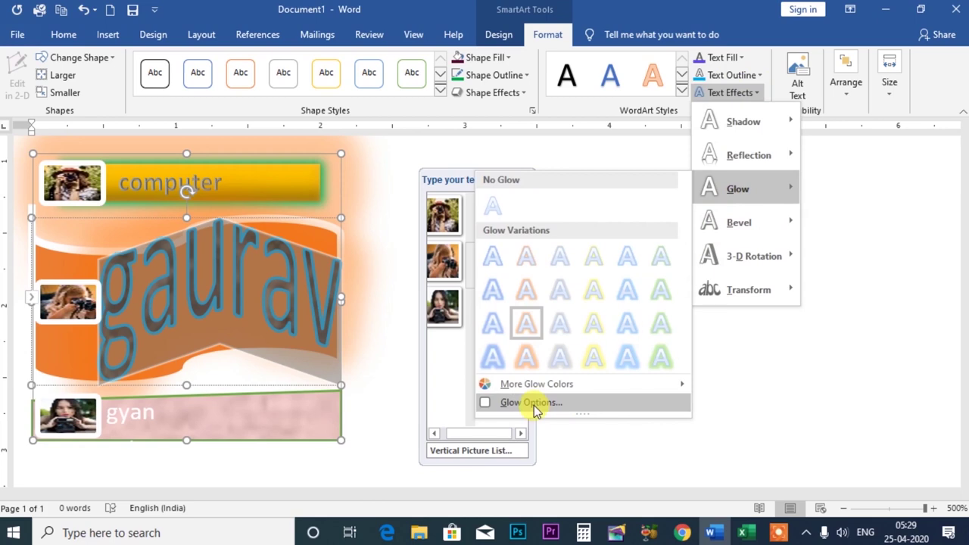
click(530, 402)
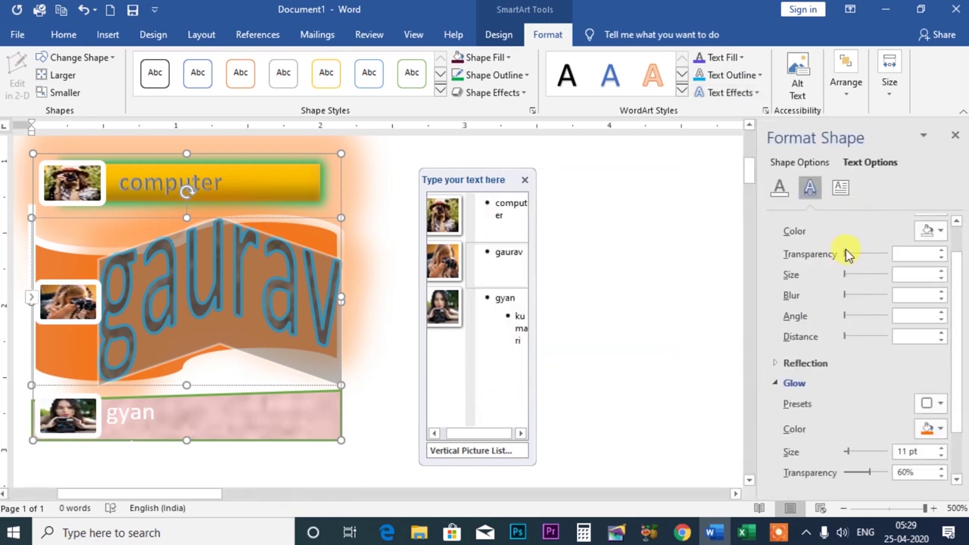
Soften gaurav's shadow and color it orange-red.
mouse_move(846, 254)
mouse_down()
mouse_move(875, 256)
mouse_move(848, 275)
mouse_up()
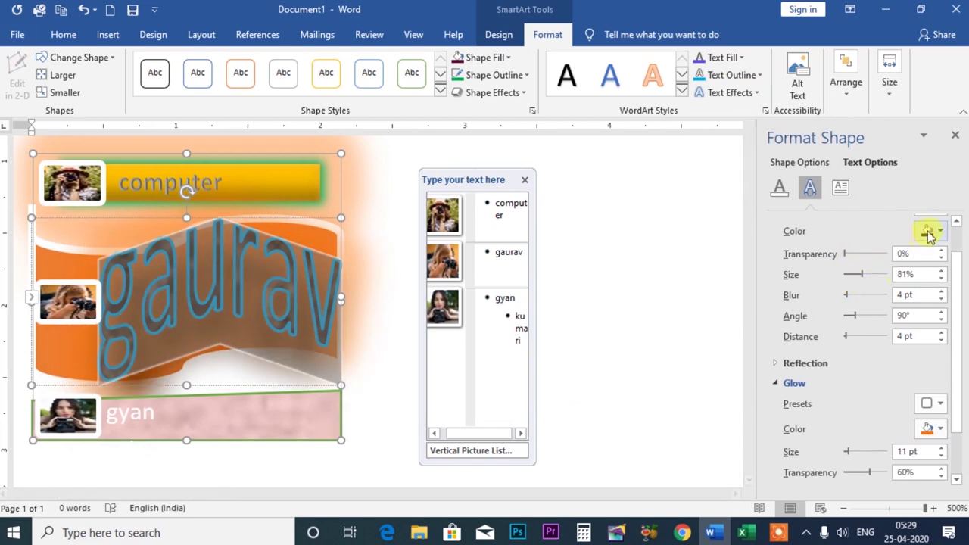
click(941, 232)
click(863, 353)
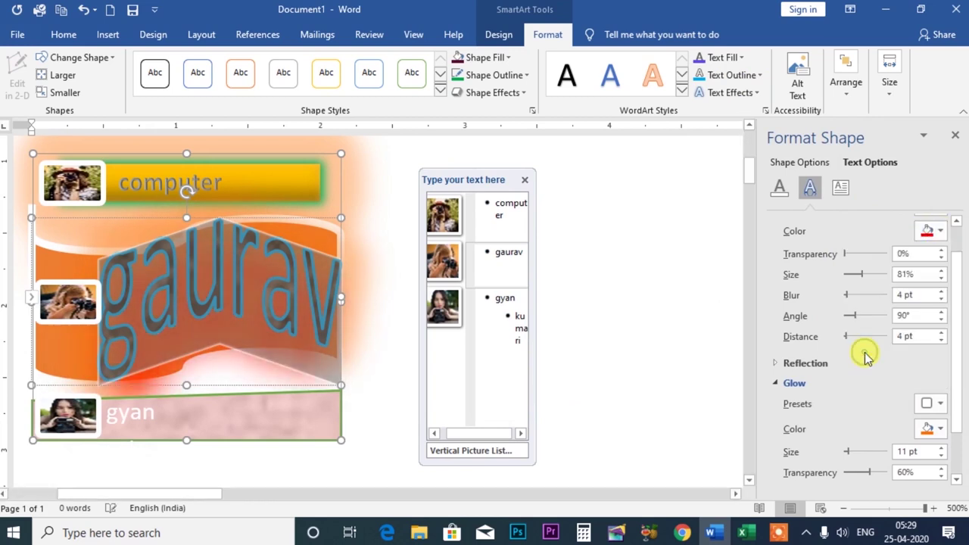
click(955, 135)
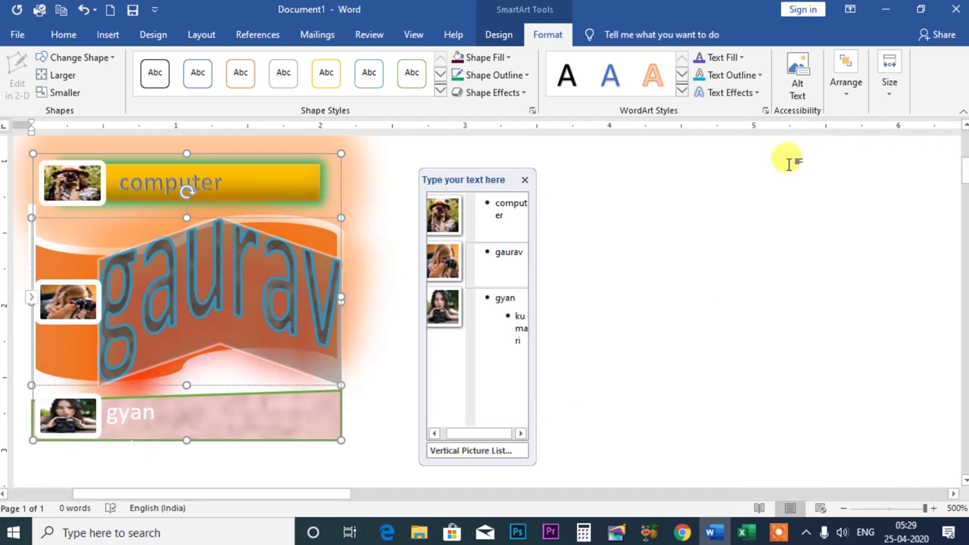
Set a red 1 pt contour, a 6 pt top bevel and a 6 × 2 pt bottom bevel.
click(755, 93)
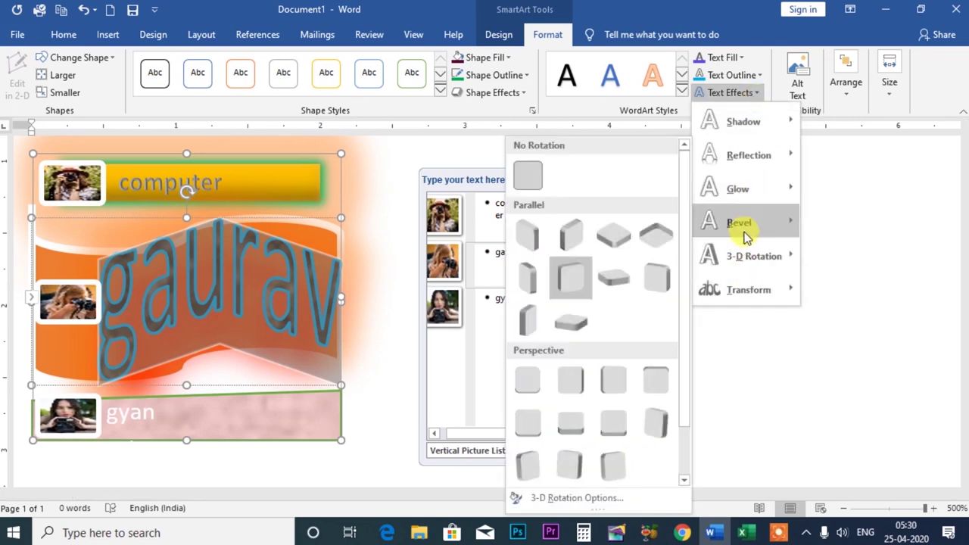
mouse_move(739, 223)
click(550, 426)
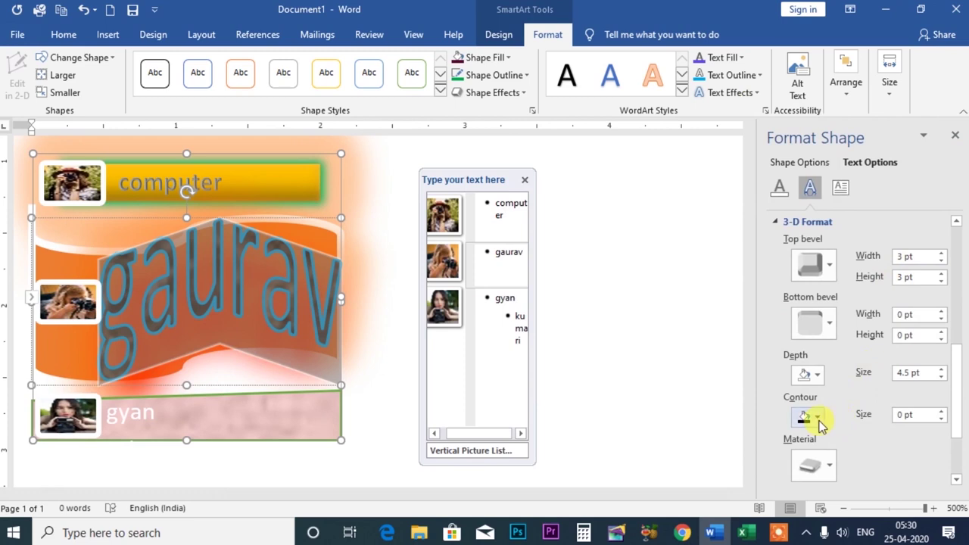
click(818, 418)
click(811, 354)
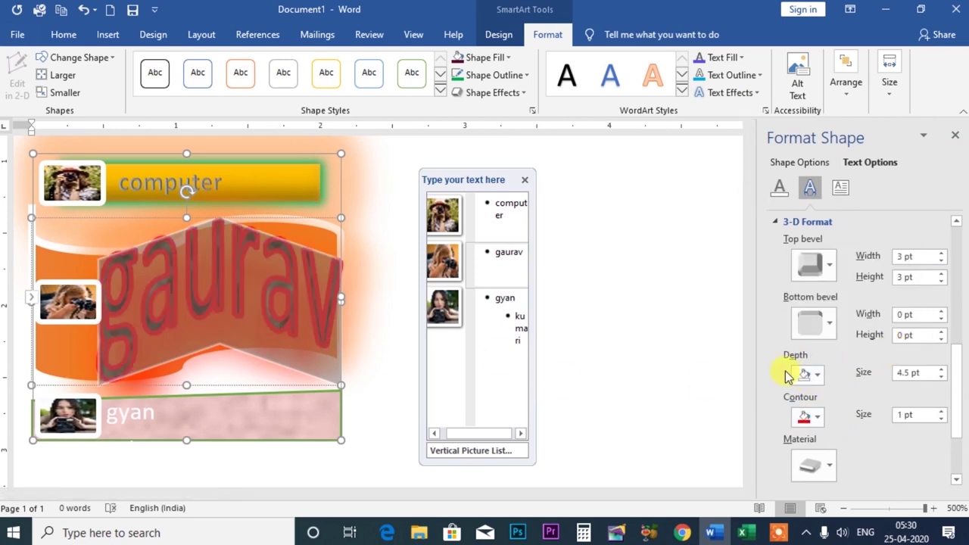
click(831, 329)
click(851, 257)
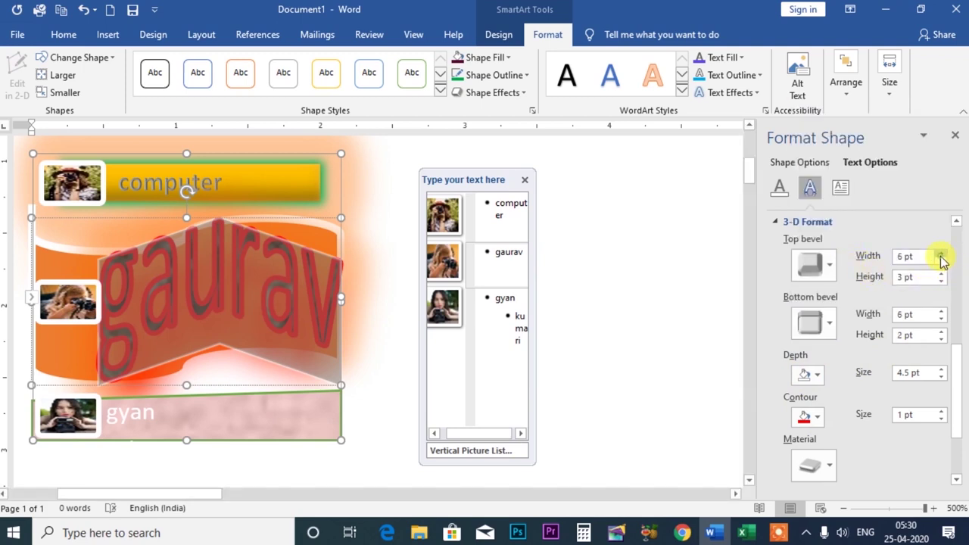
click(955, 134)
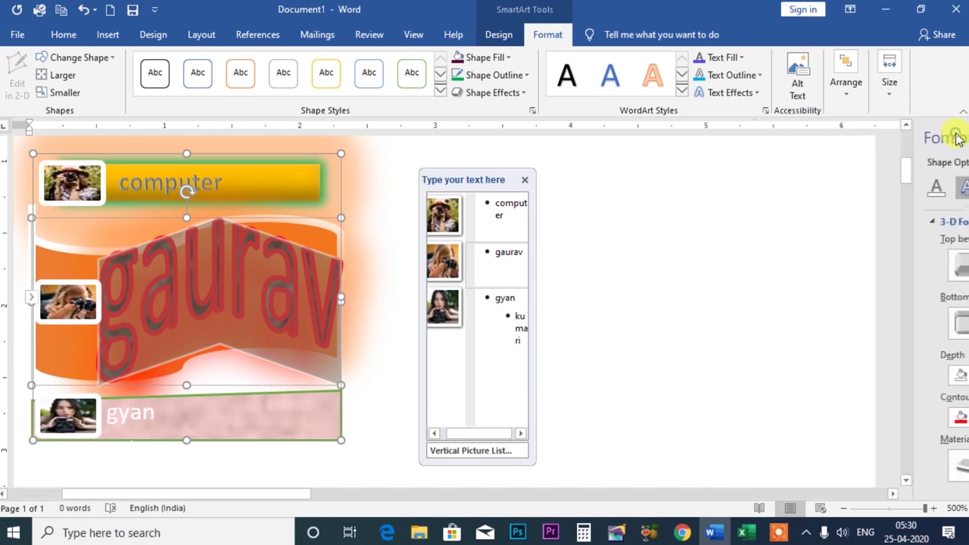
Reselect the SmartArt and remove the bevel and shadow from gaurav.
click(735, 352)
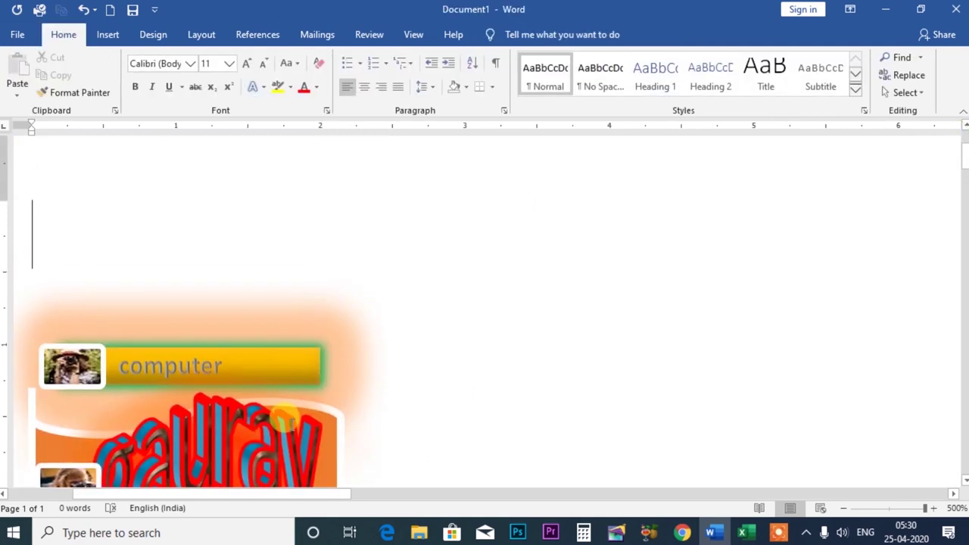
scroll(281, 320, down, 3)
scroll(292, 271, up, 3)
scroll(238, 411, up, 1)
scroll(238, 333, down, 3)
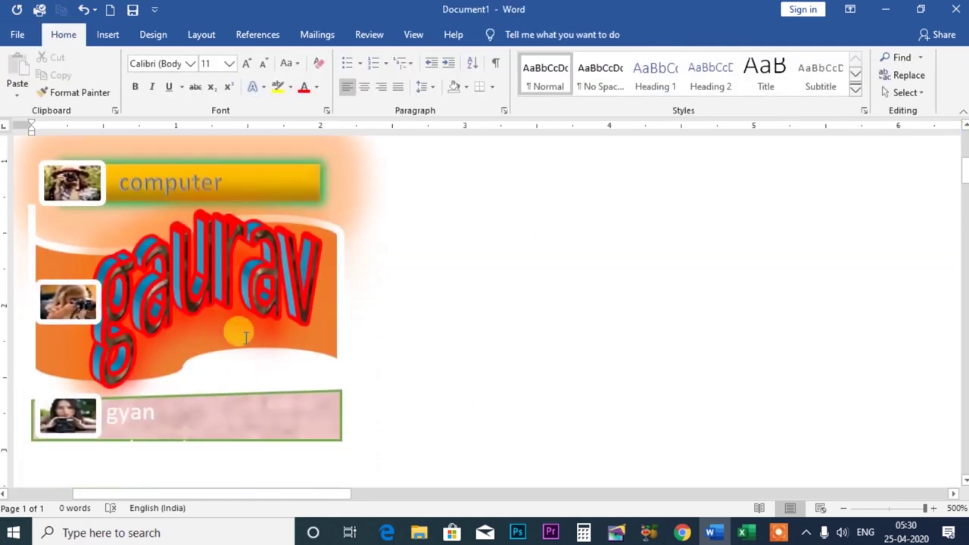
click(242, 274)
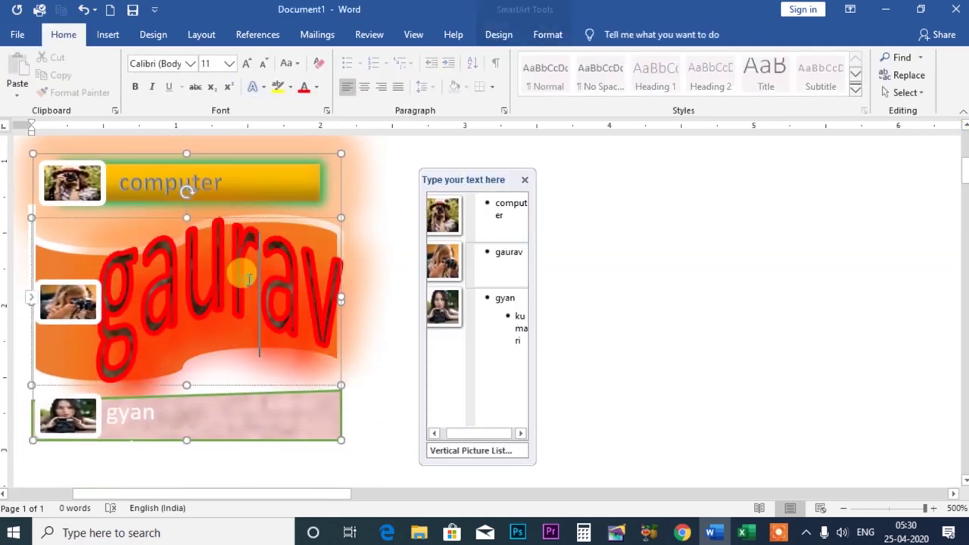
click(547, 35)
click(748, 94)
mouse_move(740, 223)
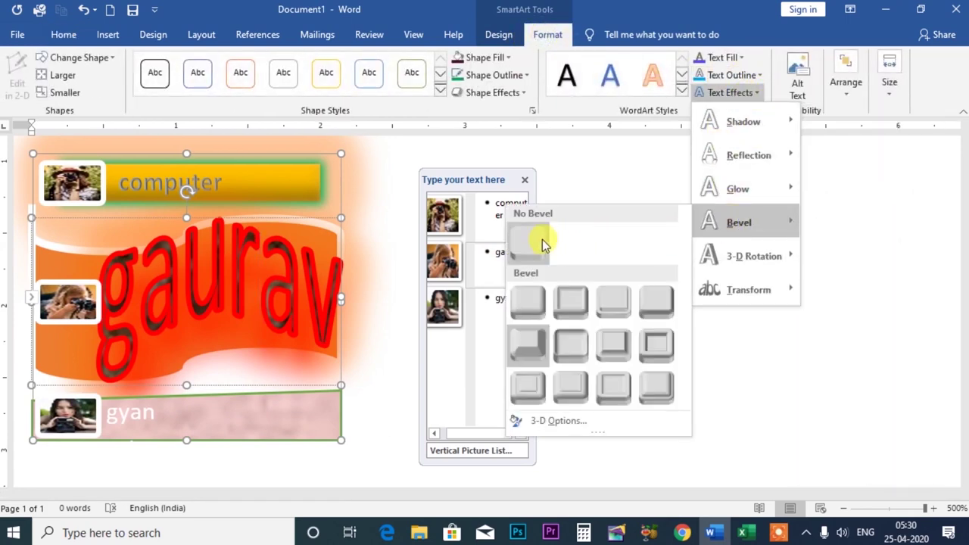
click(544, 242)
click(753, 94)
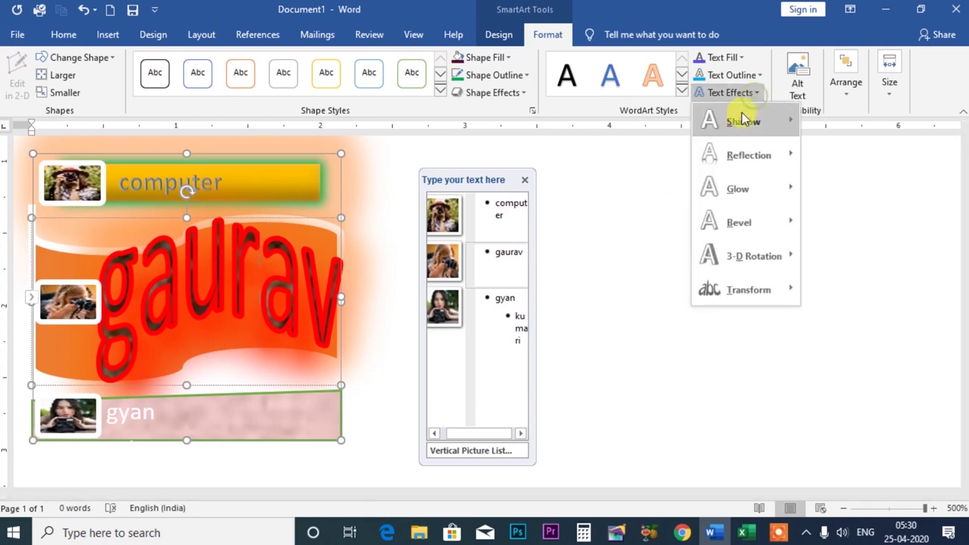
mouse_move(744, 122)
click(823, 141)
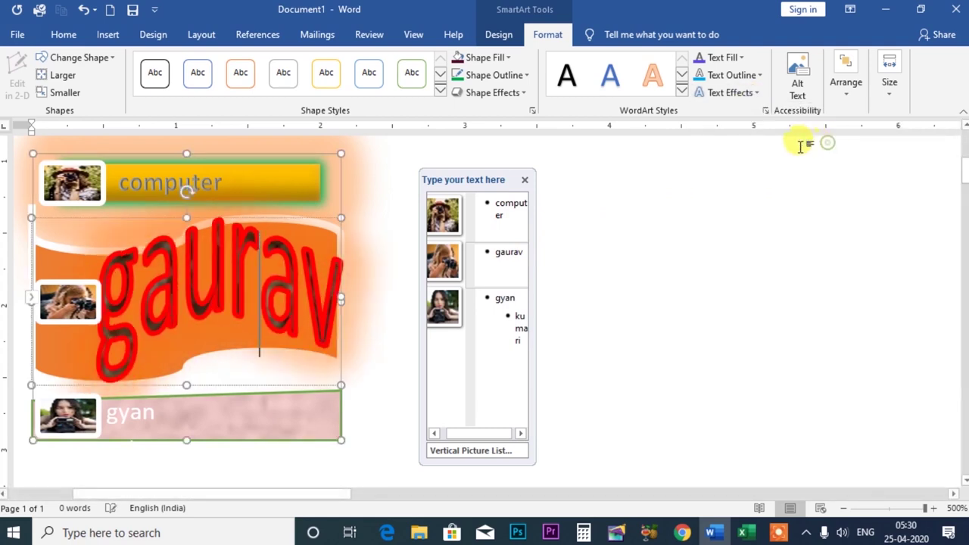
Remove reflection, glow and 3-D rotation from gaurav, confirming No Bevel.
click(755, 94)
click(818, 175)
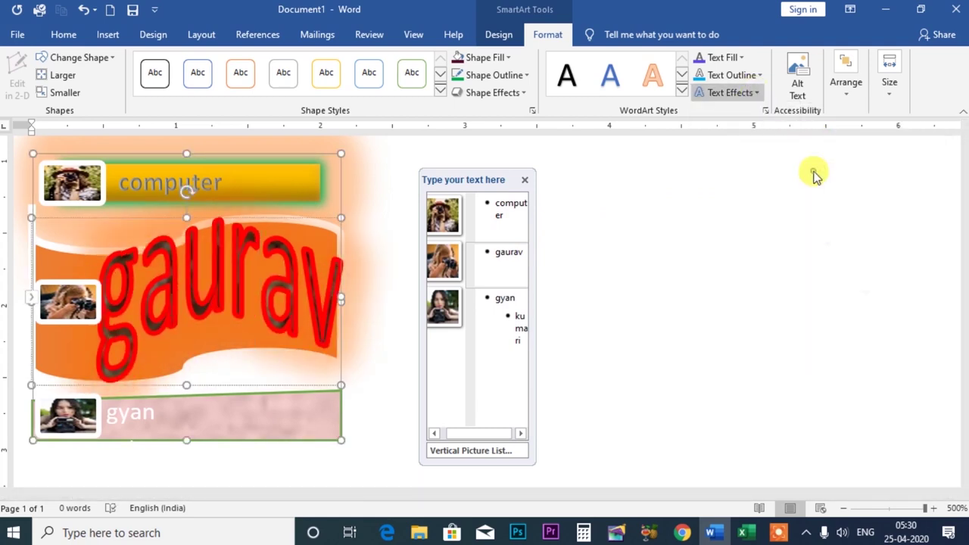
click(754, 94)
mouse_move(739, 188)
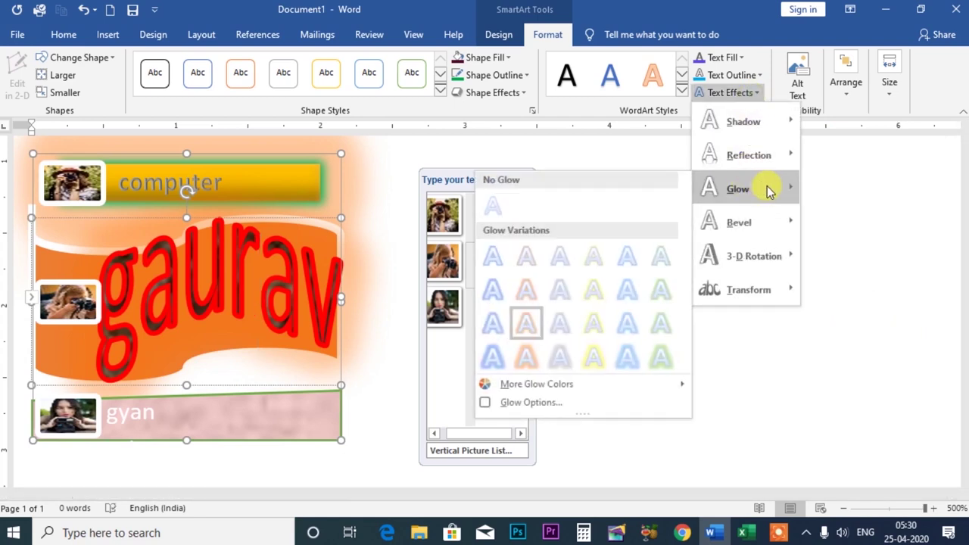
click(509, 210)
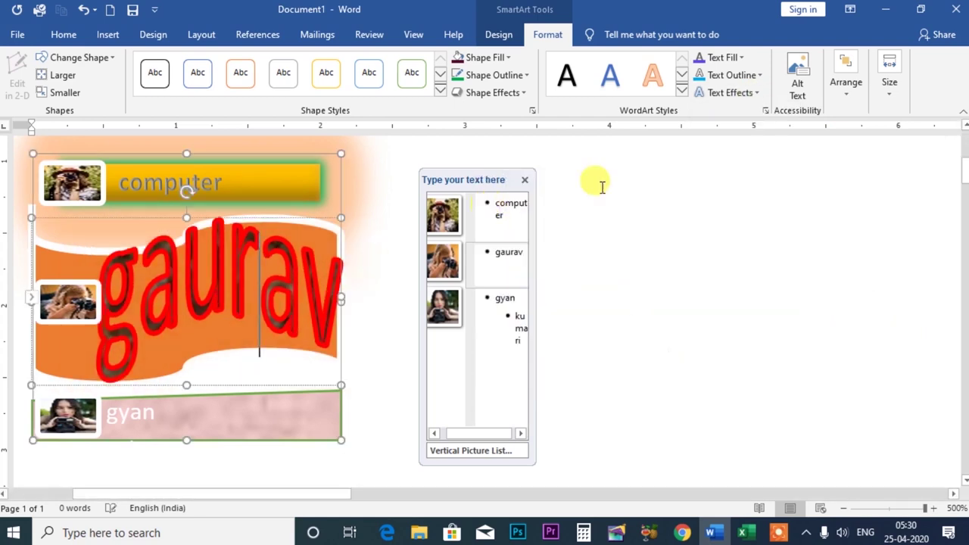
click(755, 94)
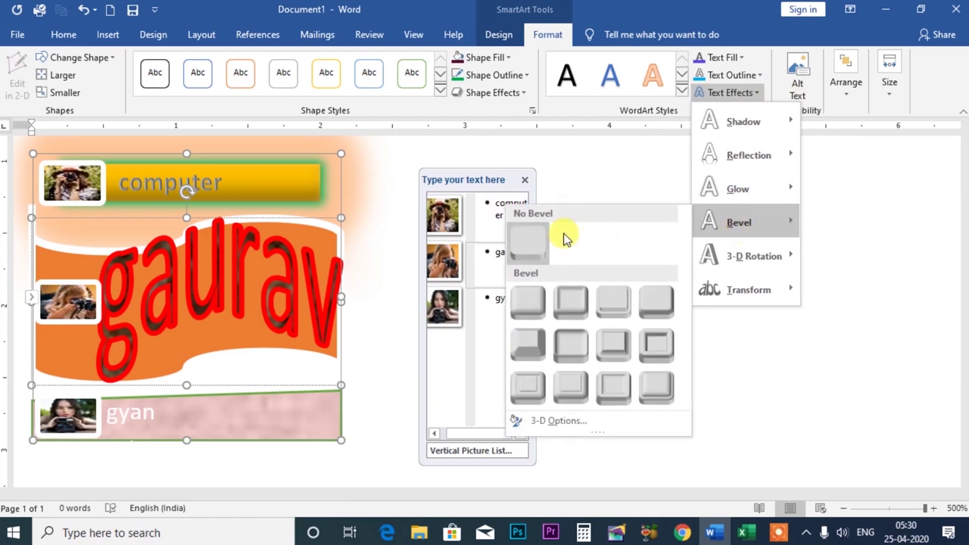
click(565, 234)
click(755, 94)
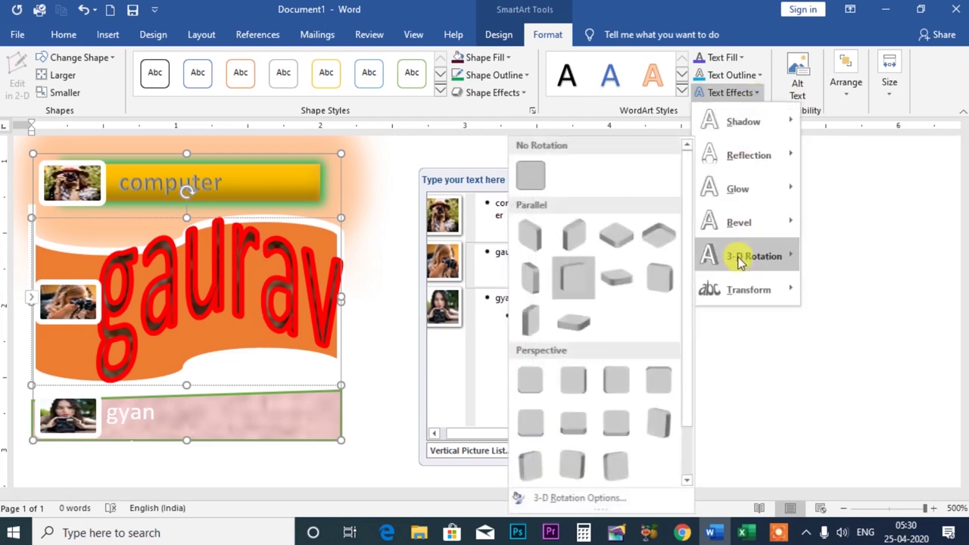
click(528, 175)
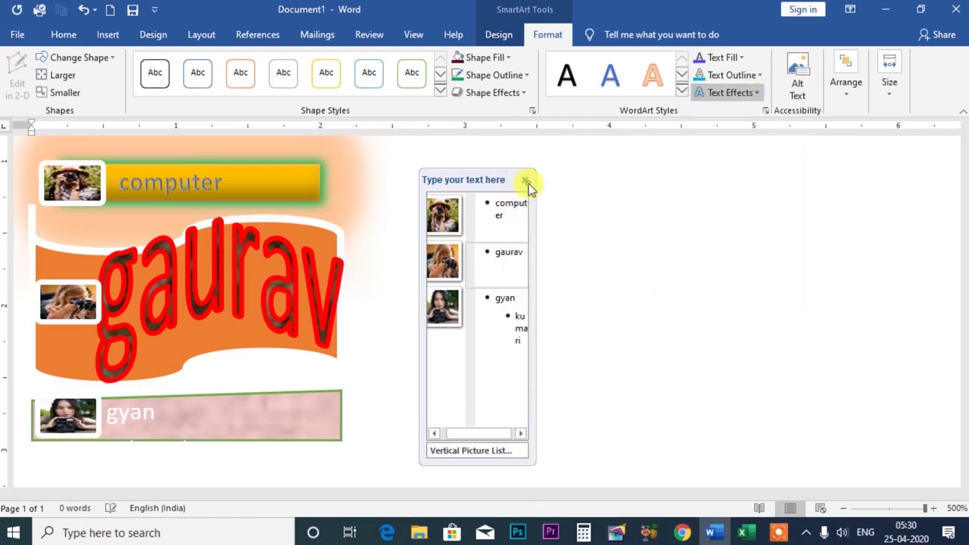
click(755, 94)
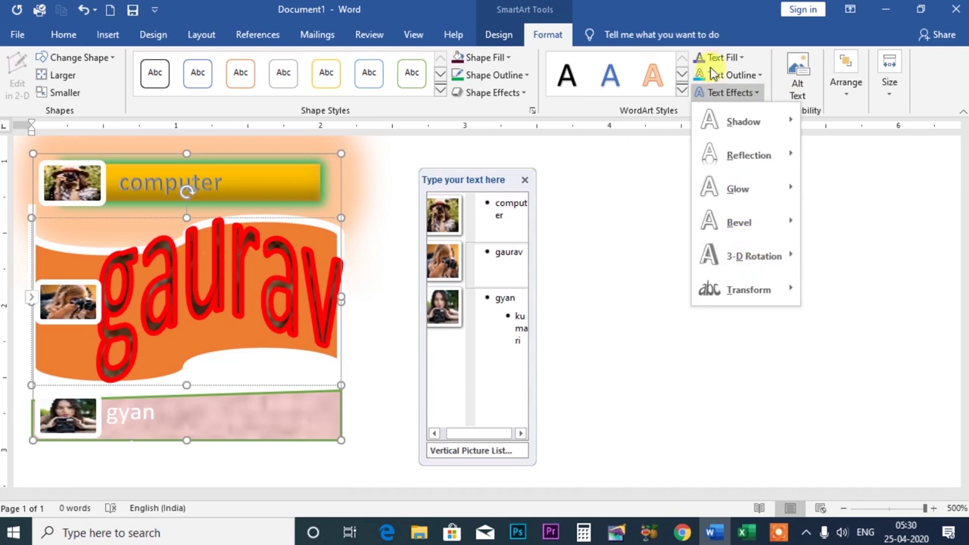
Deselect the finished 'gaurav' SmartArt, scroll back to the top, and stop the screen recorder.
click(758, 94)
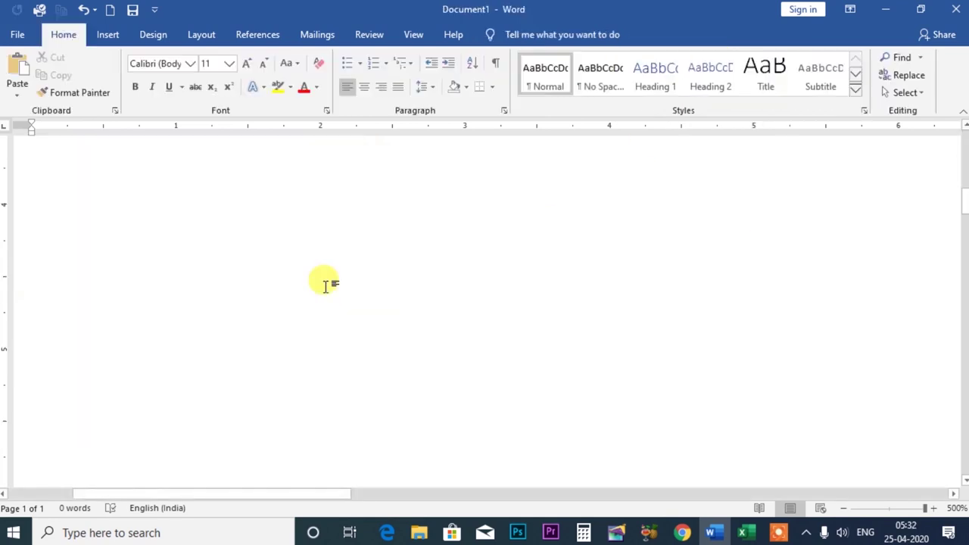
scroll(326, 284, up, 3)
scroll(325, 285, up, 3)
scroll(325, 285, up, 3)
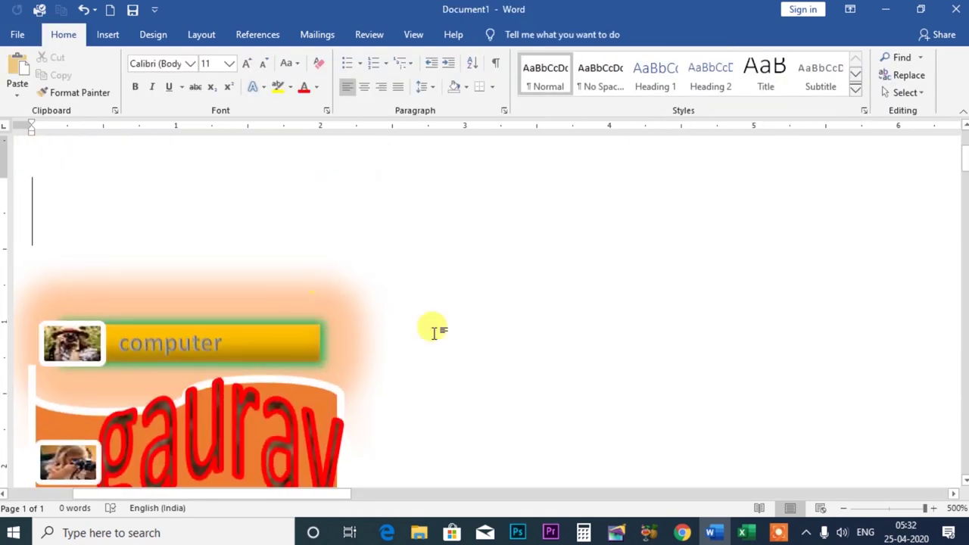
mouse_move(779, 533)
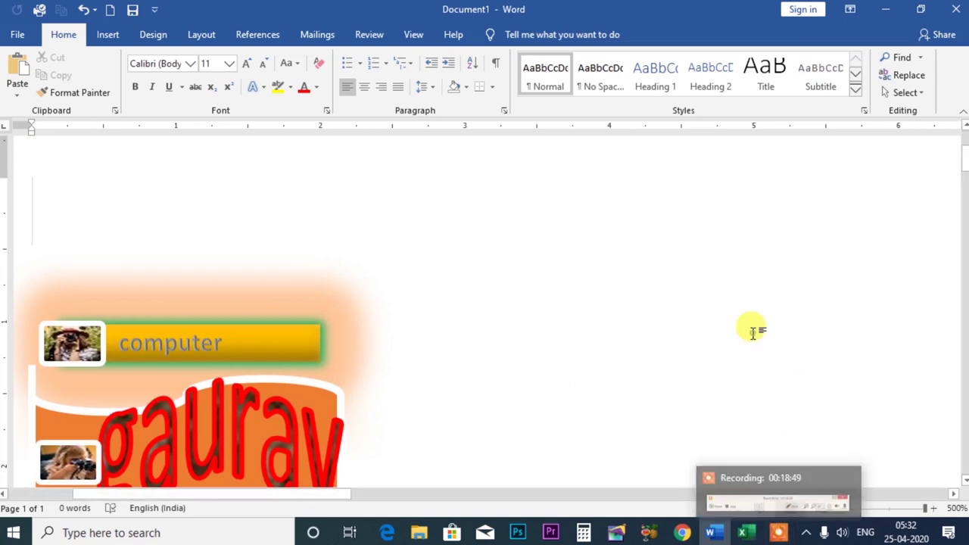
click(785, 534)
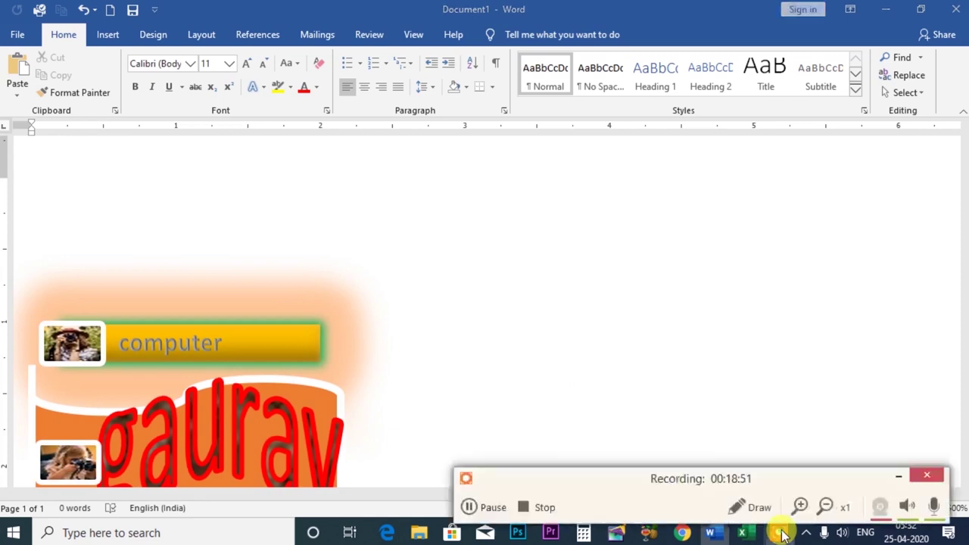
click(522, 508)
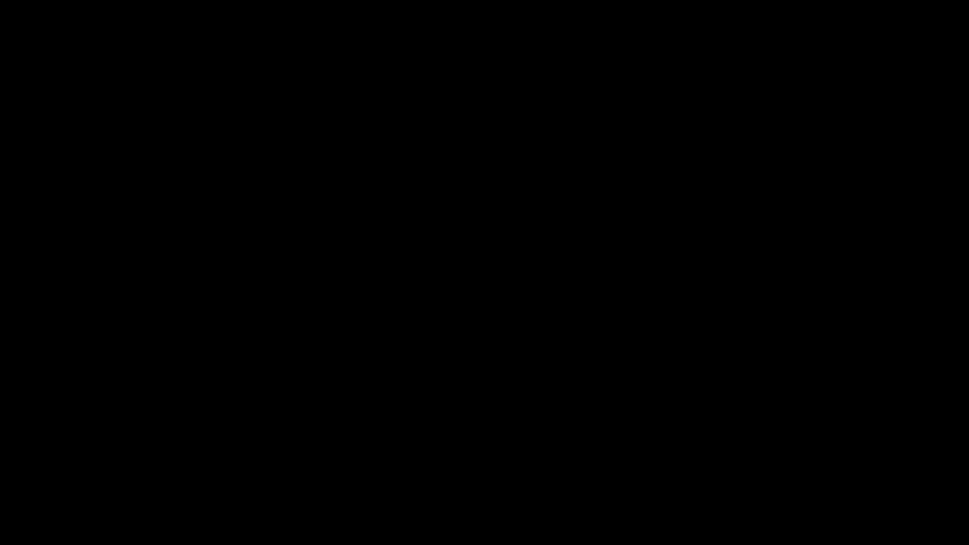